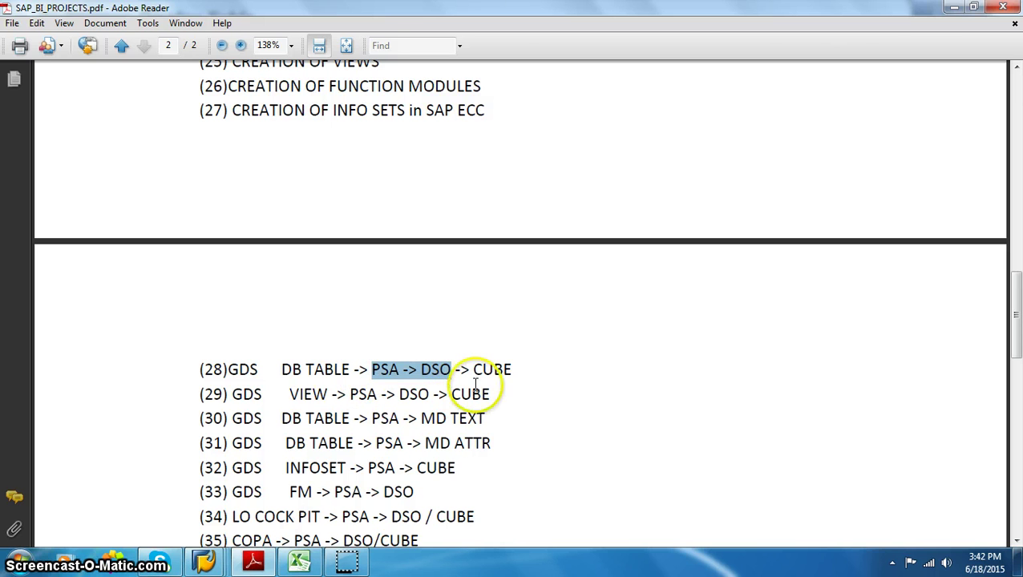
Step: Minimize Adobe Reader so the SAP BKPF table definition shows
click(954, 7)
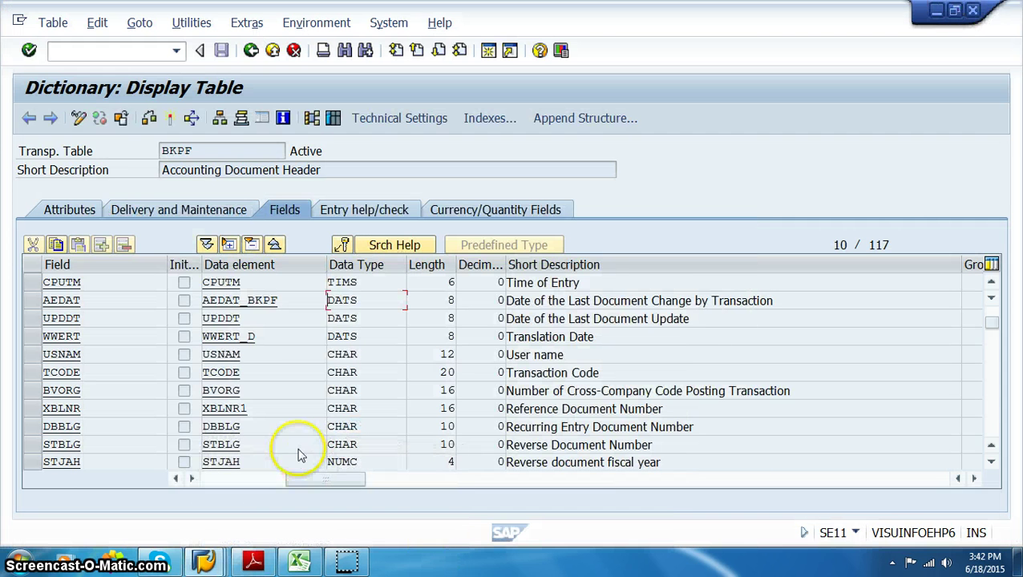
Step: Check BKPF's BUKRS field against the Excel field list, then bring up the RSO2 window
scroll(159, 389, up, 3)
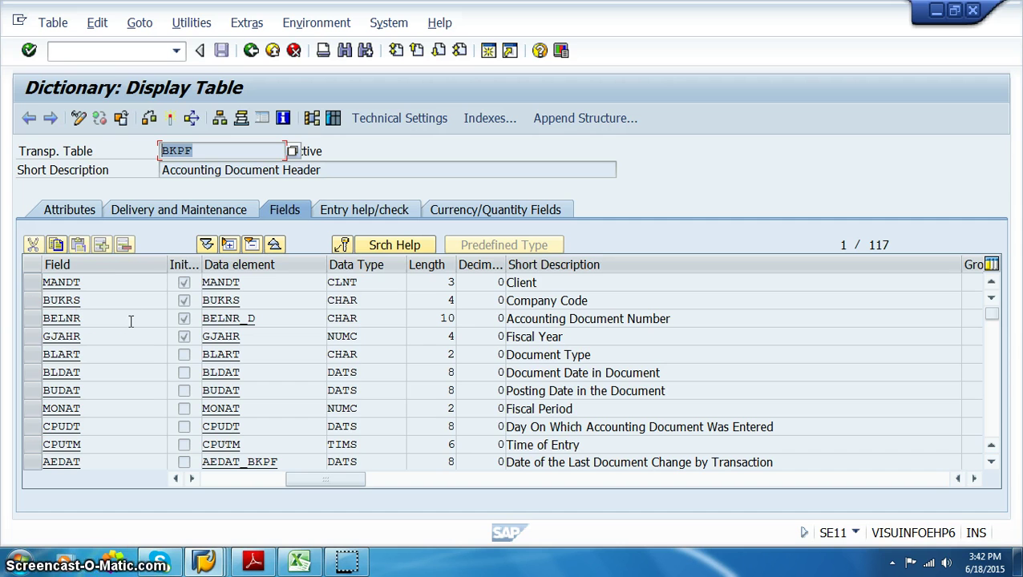
click(60, 300)
click(295, 555)
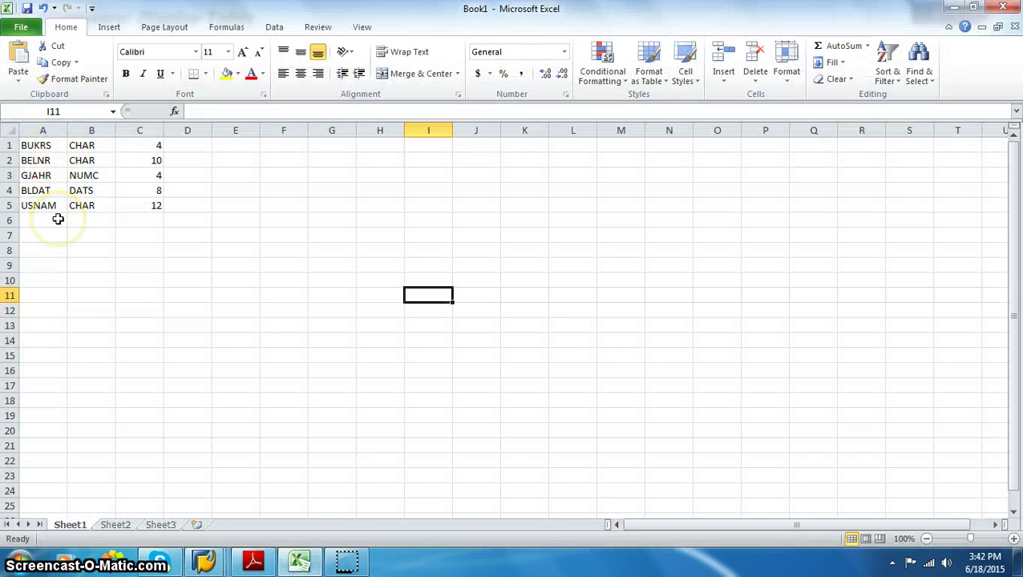
click(204, 562)
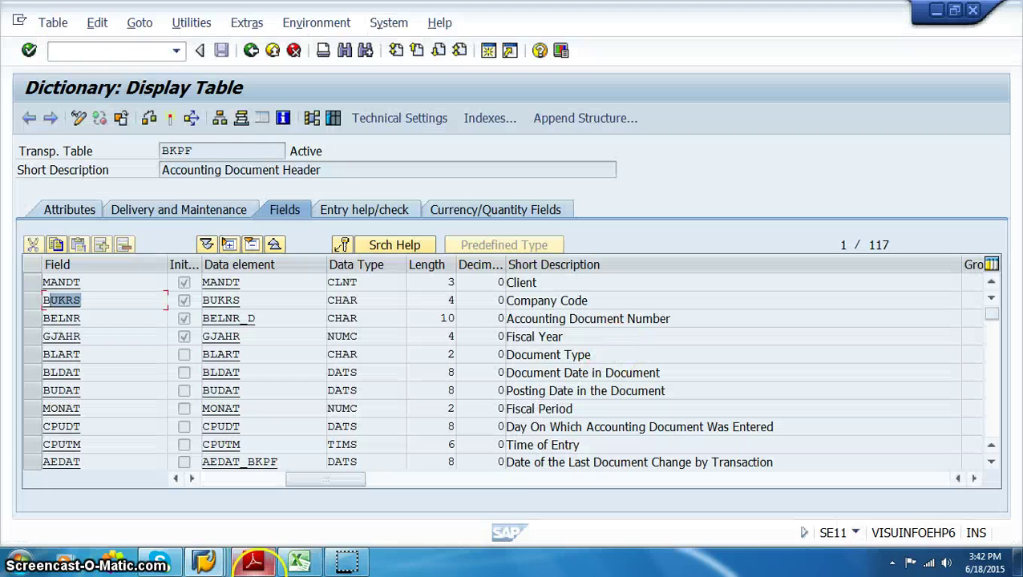
mouse_move(205, 561)
click(446, 499)
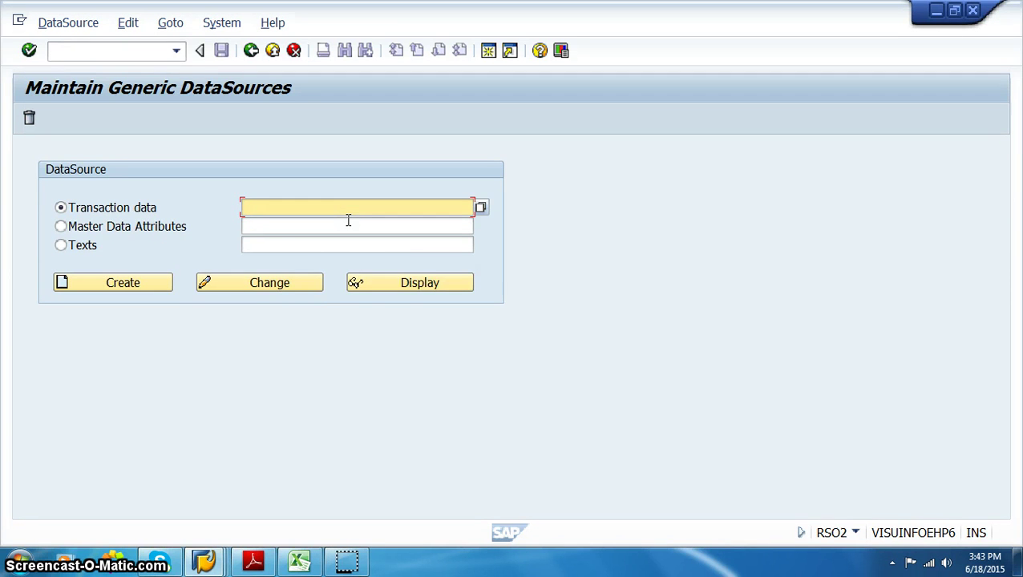
Step: Create transaction-data DataSource ZJHS_ACC with application component FI-GL-IO from SAP-R/3 > FI > FI-GL
text(Z)
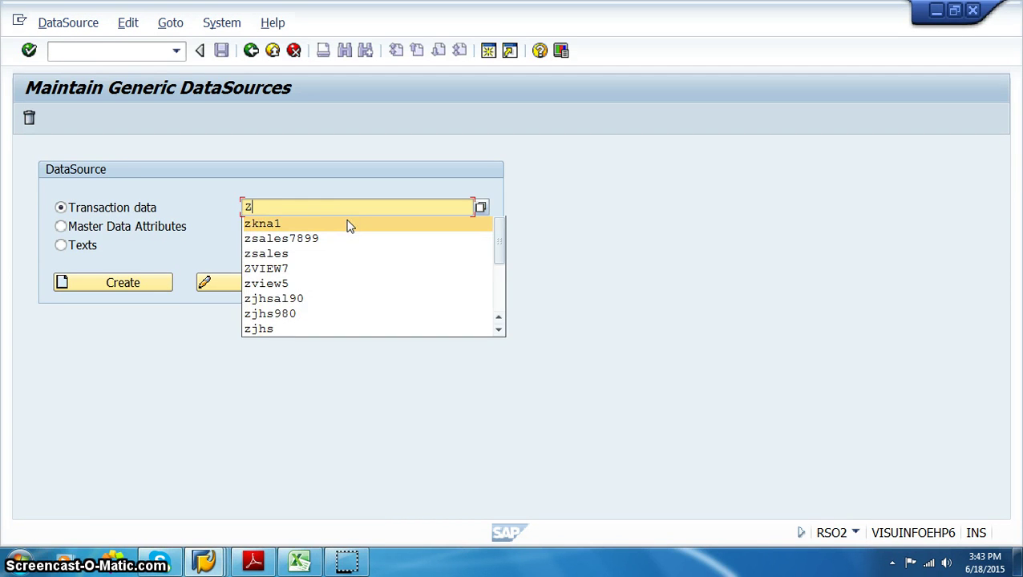
text(ACC)
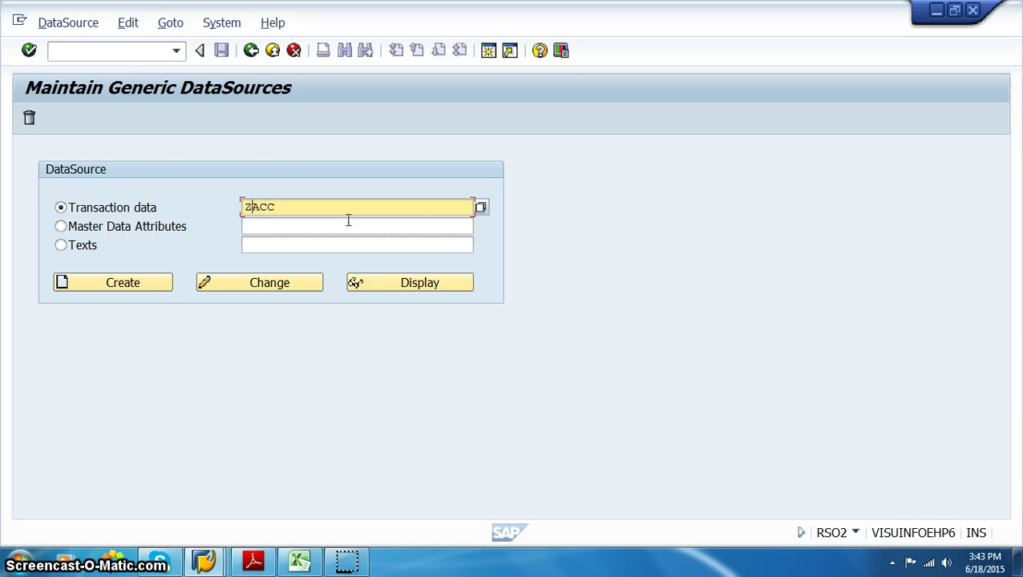
key(F5)
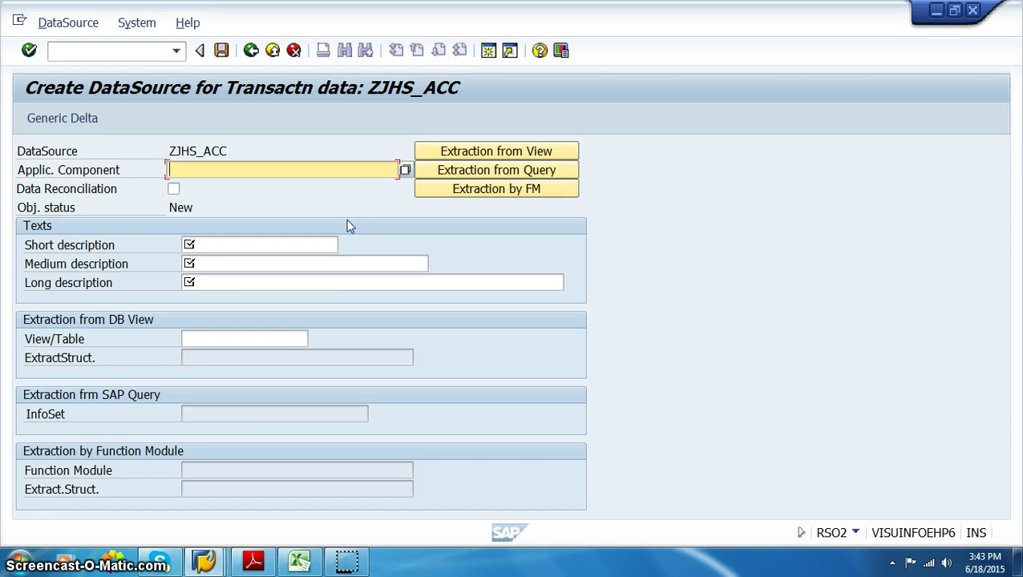
click(404, 170)
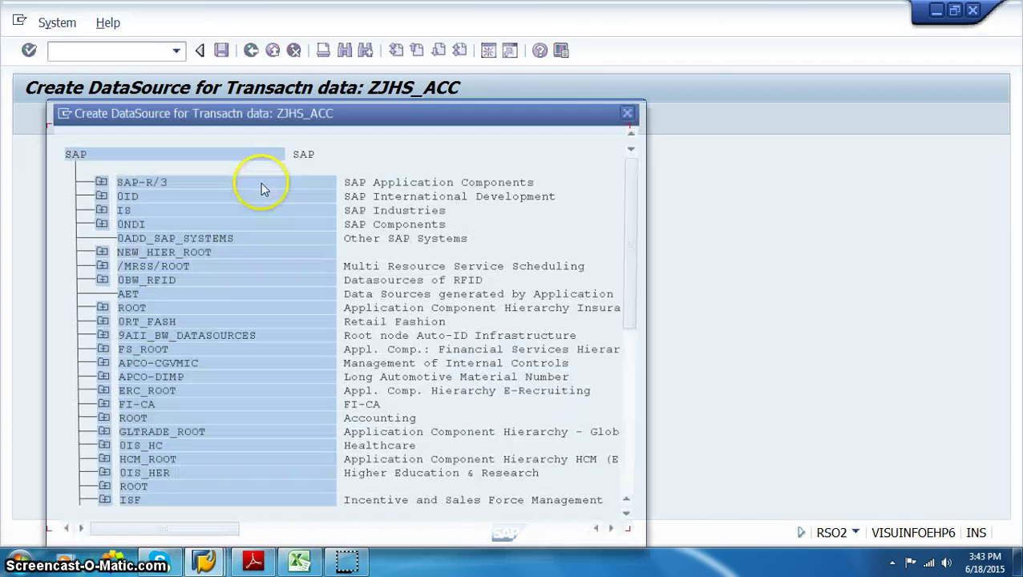
click(96, 180)
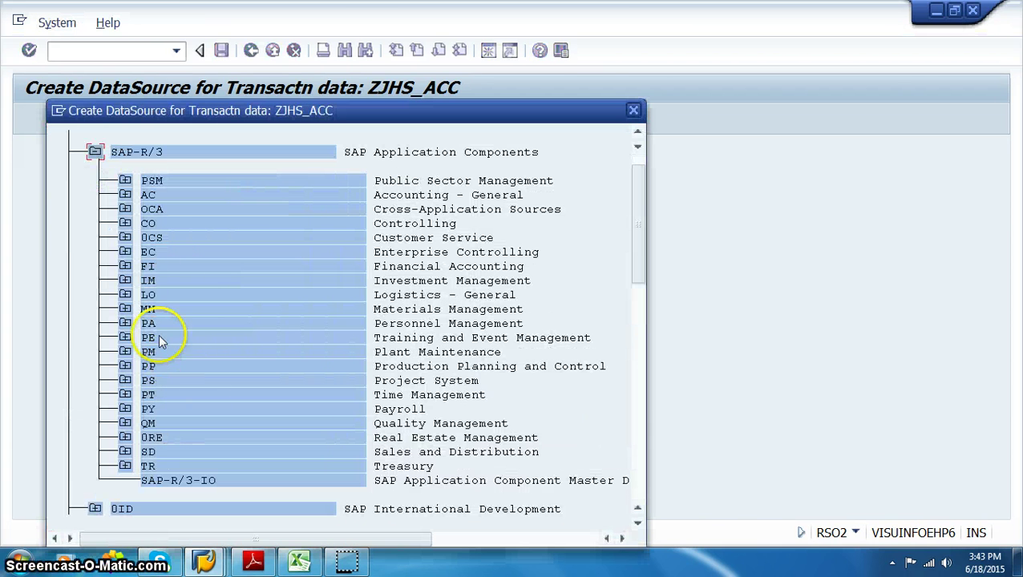
click(125, 266)
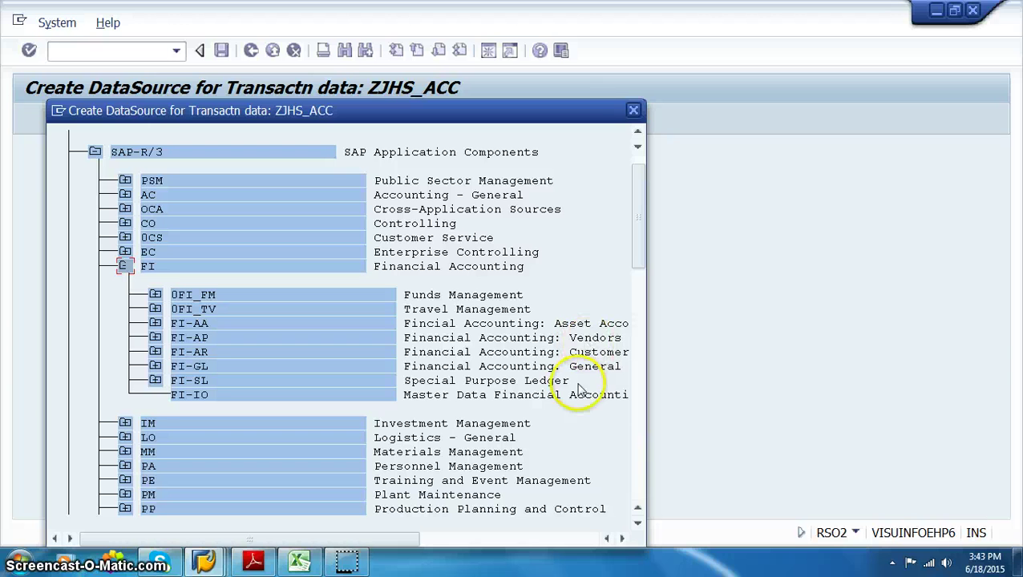
click(155, 366)
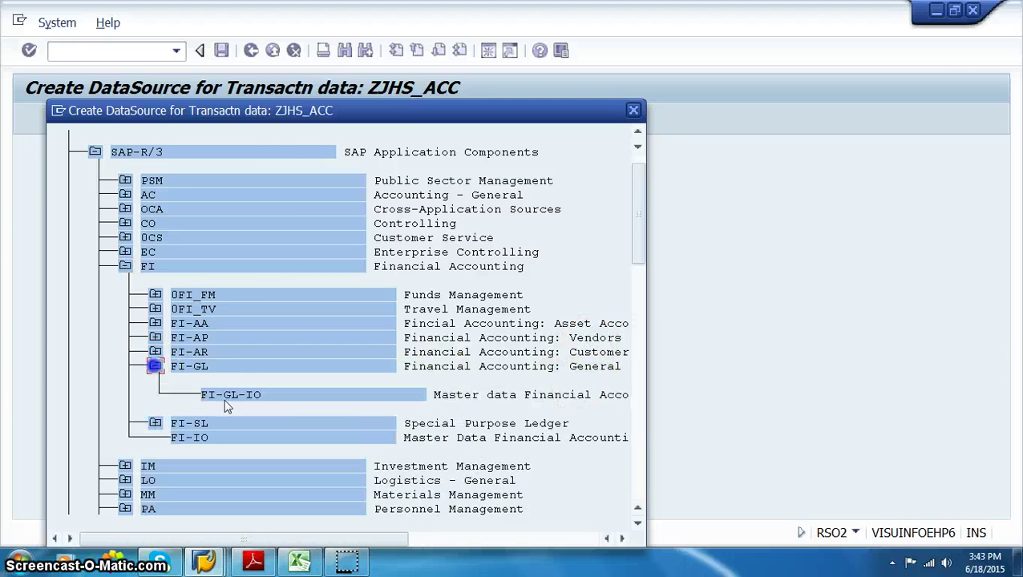
double_click(232, 395)
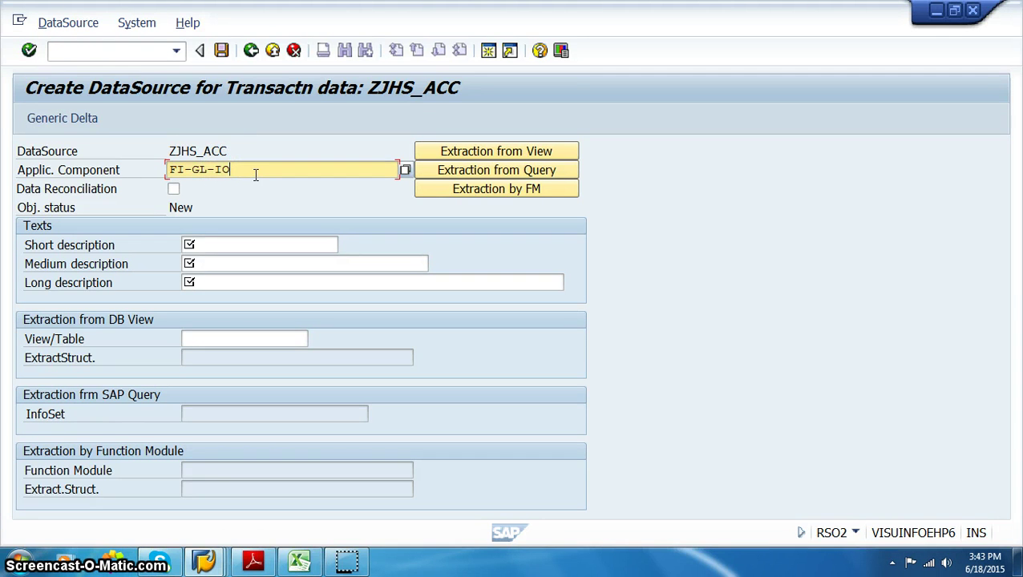
Step: Enter the descriptions Acc, Accounts and Accounts Data for ZJHS_ACC
click(235, 243)
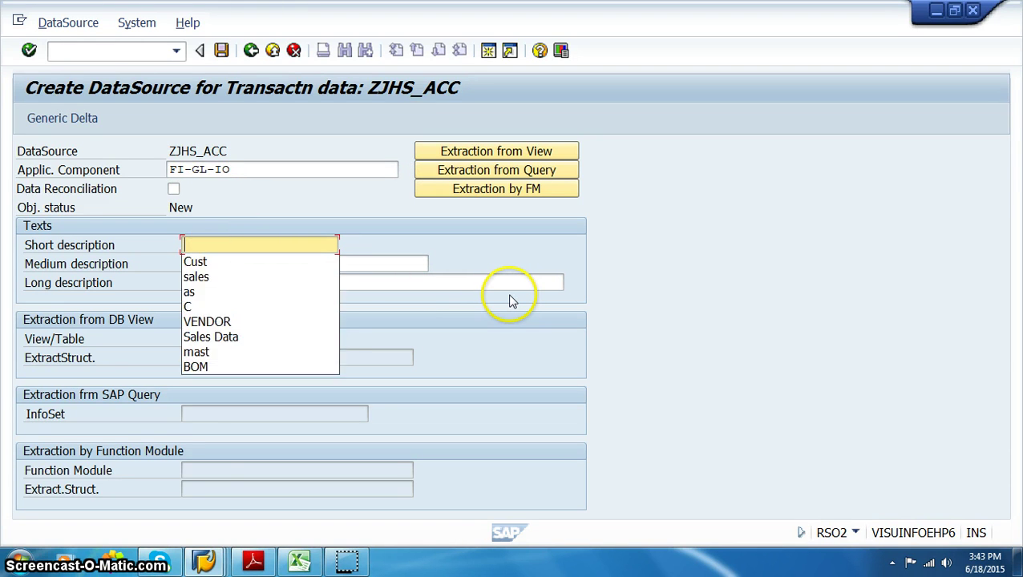
text(Acc)
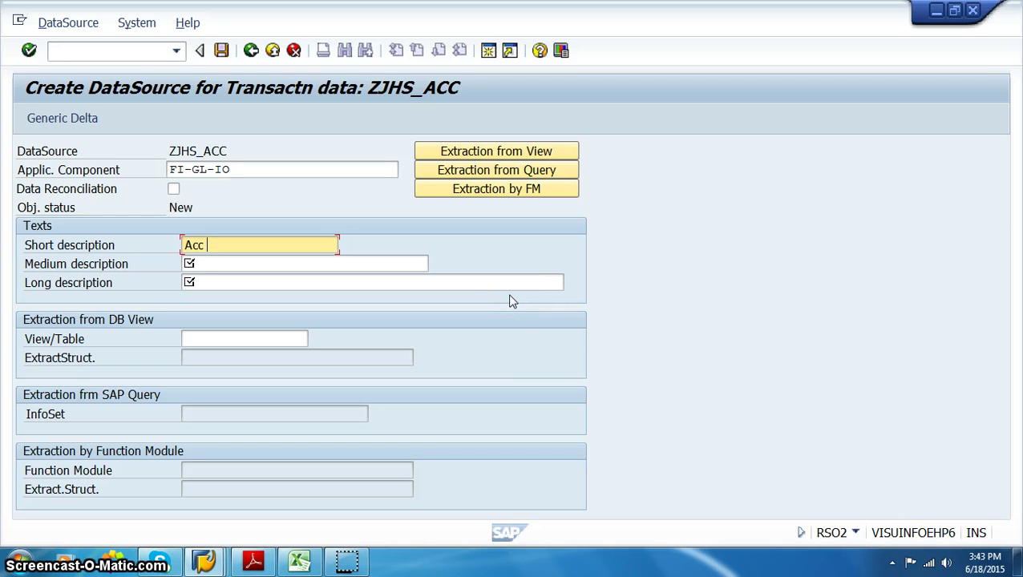
key(Tab)
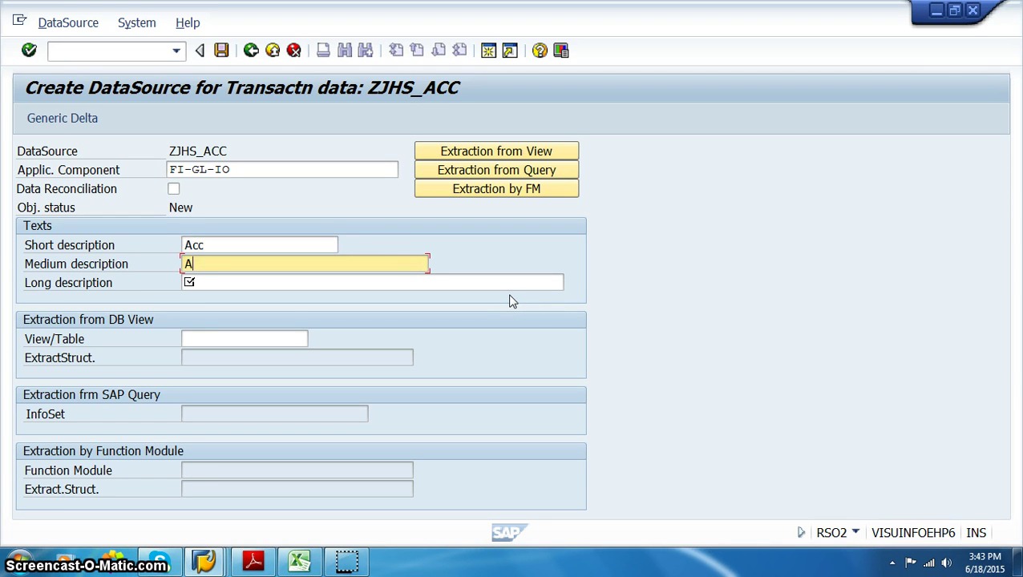
text(Accountds)
key(BackSpace)
key(Tab)
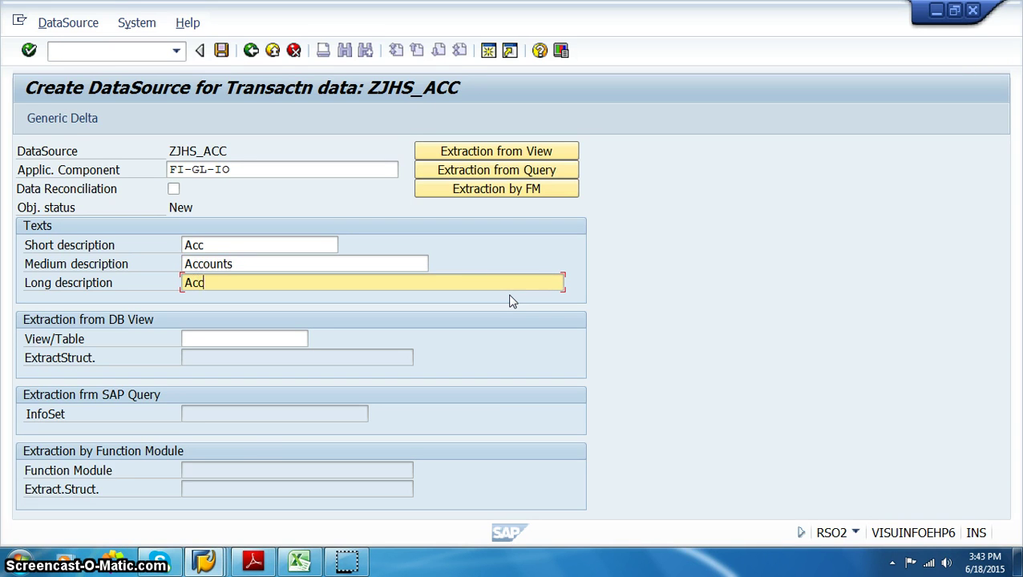
text(Accounts Data)
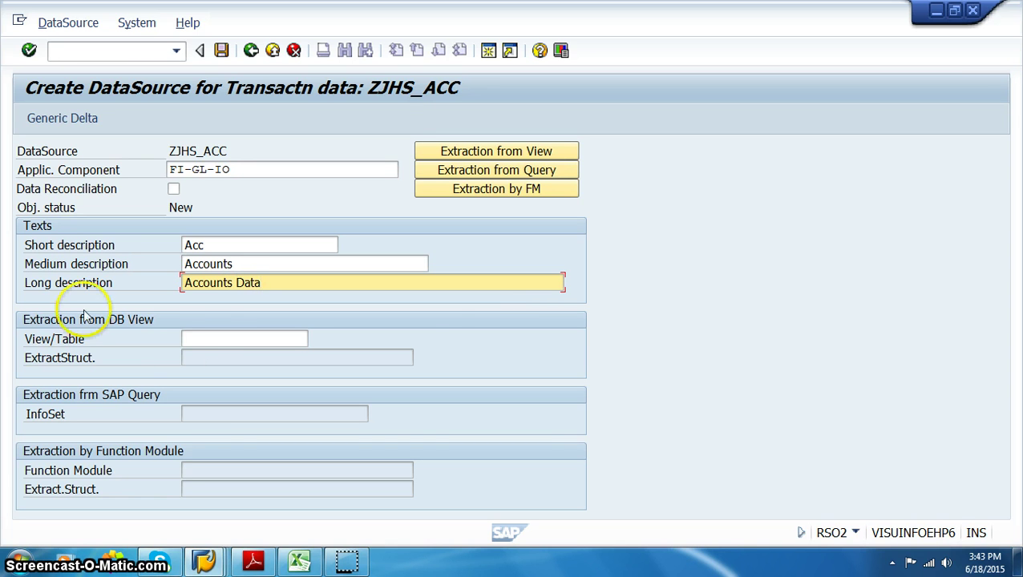
Step: Set the extraction table to BKPF and save the DataSource
click(212, 340)
text(bjk)
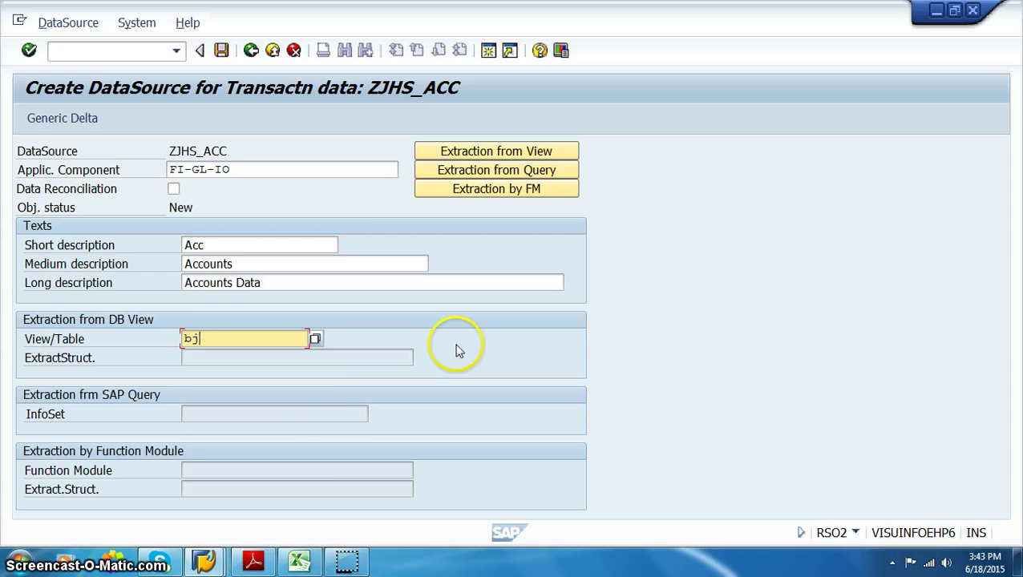
key(BackSpace)
key(BackSpace)
text(kpf)
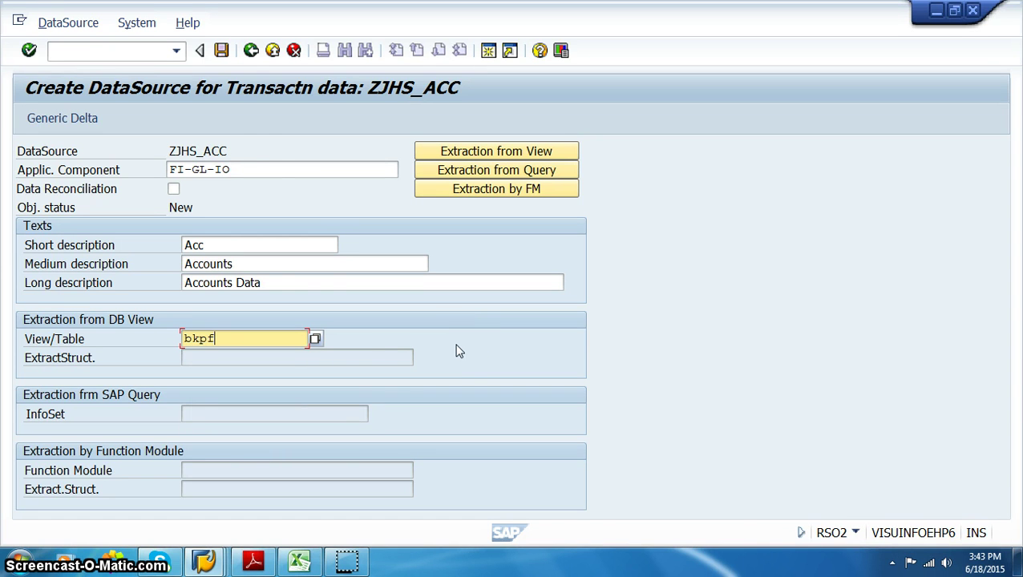
click(221, 51)
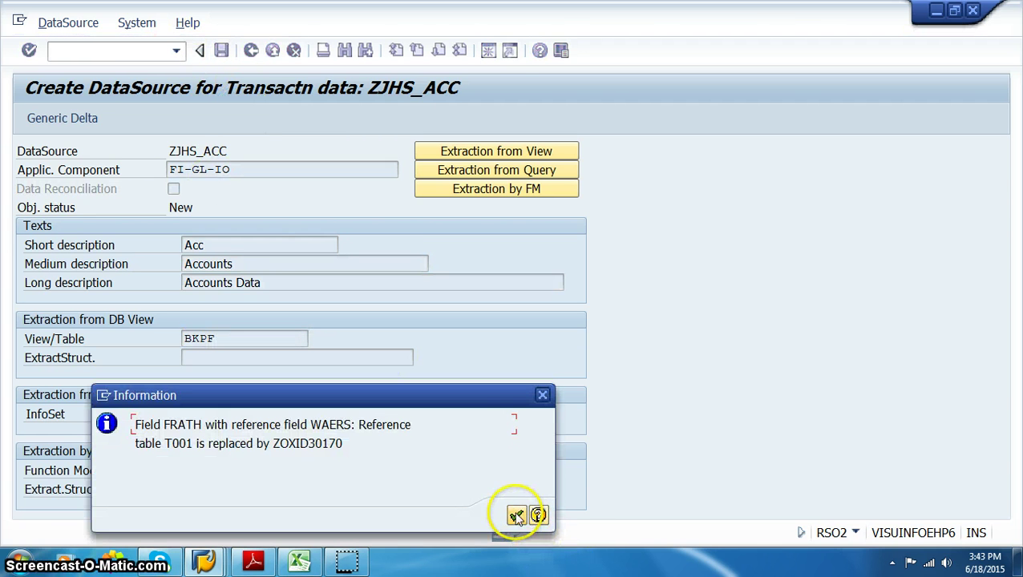
Step: Acknowledge the FRATH notice and save the DataSource and extract structure ZOXID30170 as local objects
click(517, 515)
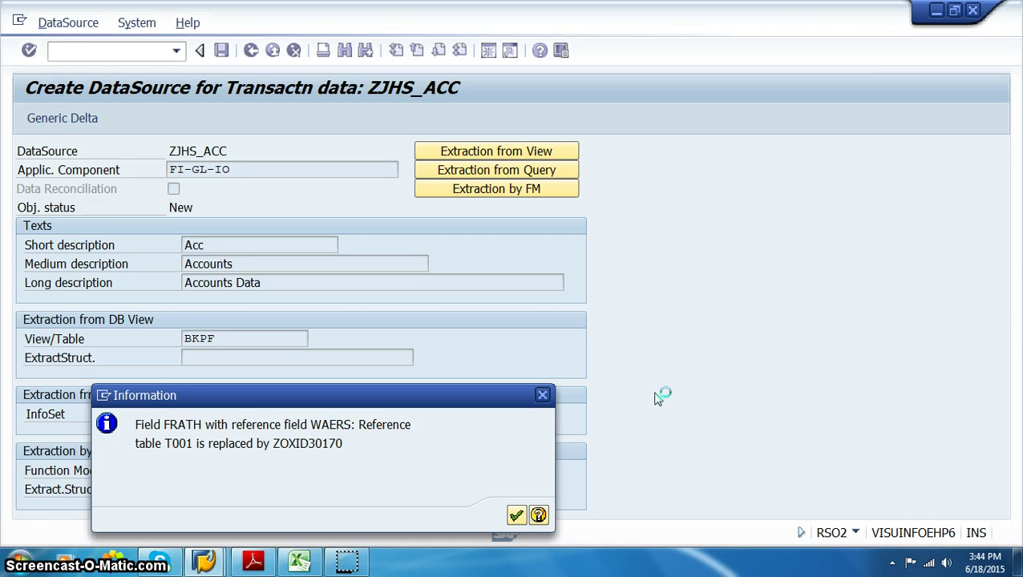
key(Return)
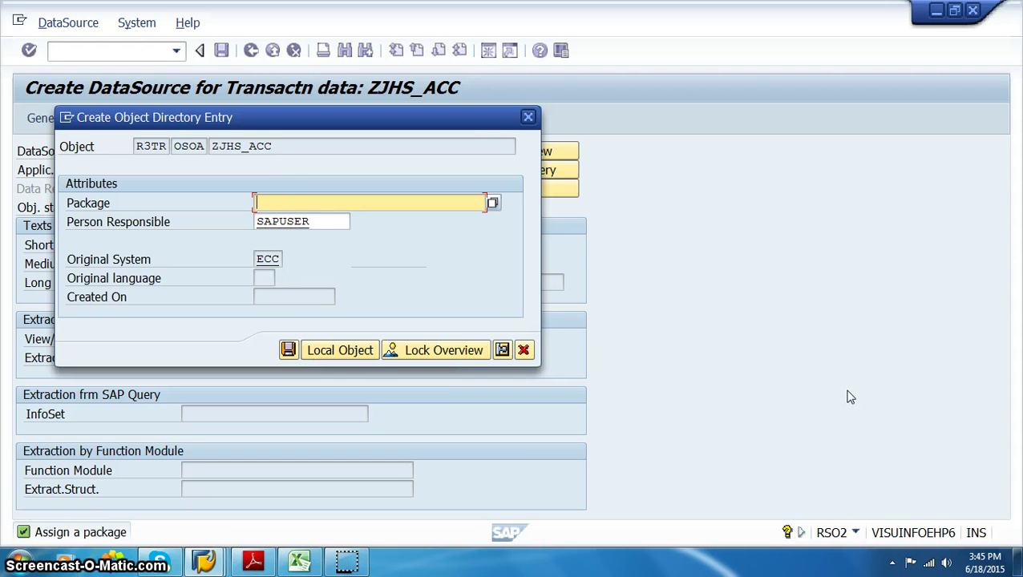
text(zj)
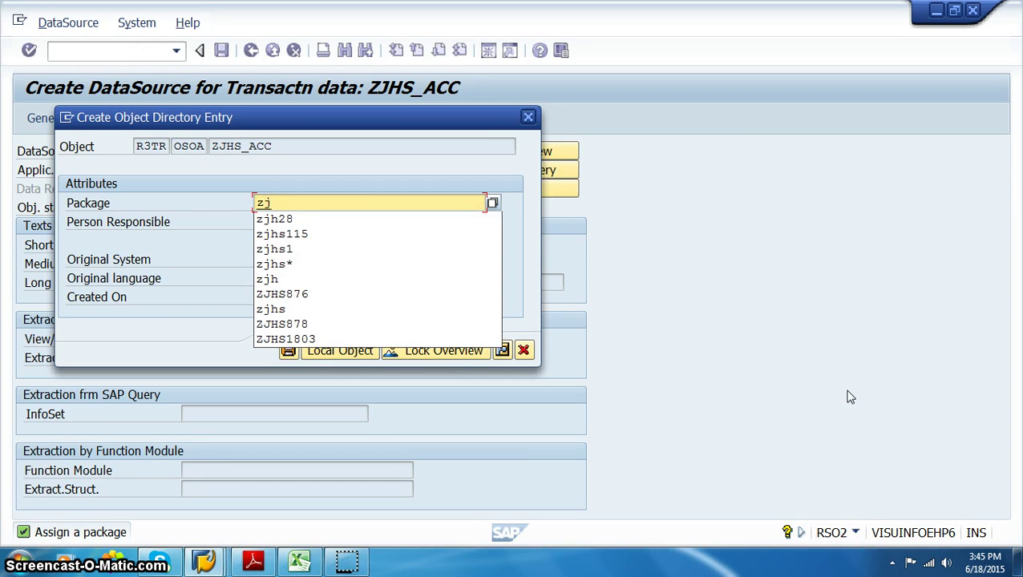
key(BackSpace)
key(BackSpace)
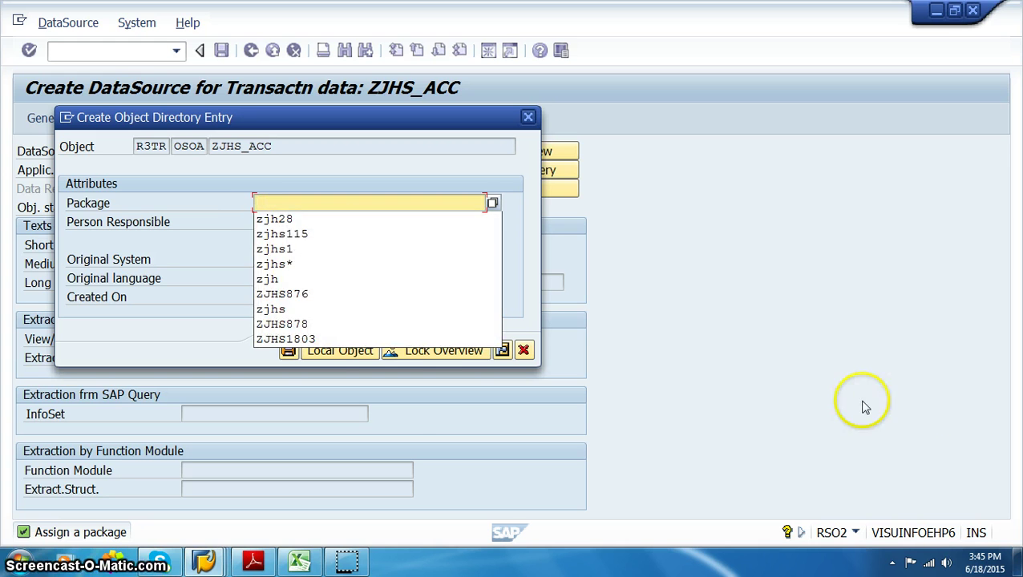
click(950, 464)
click(339, 351)
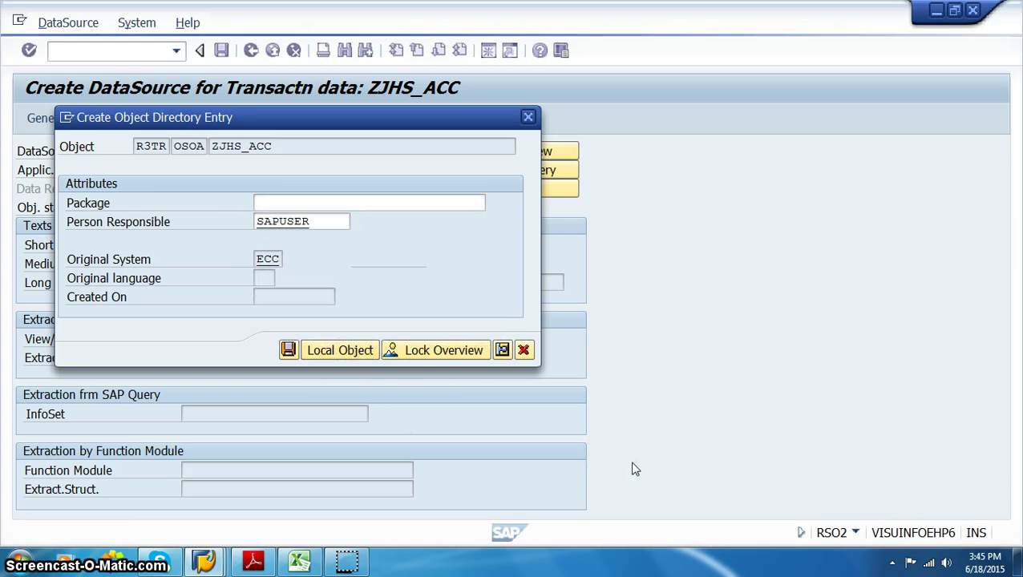
click(359, 358)
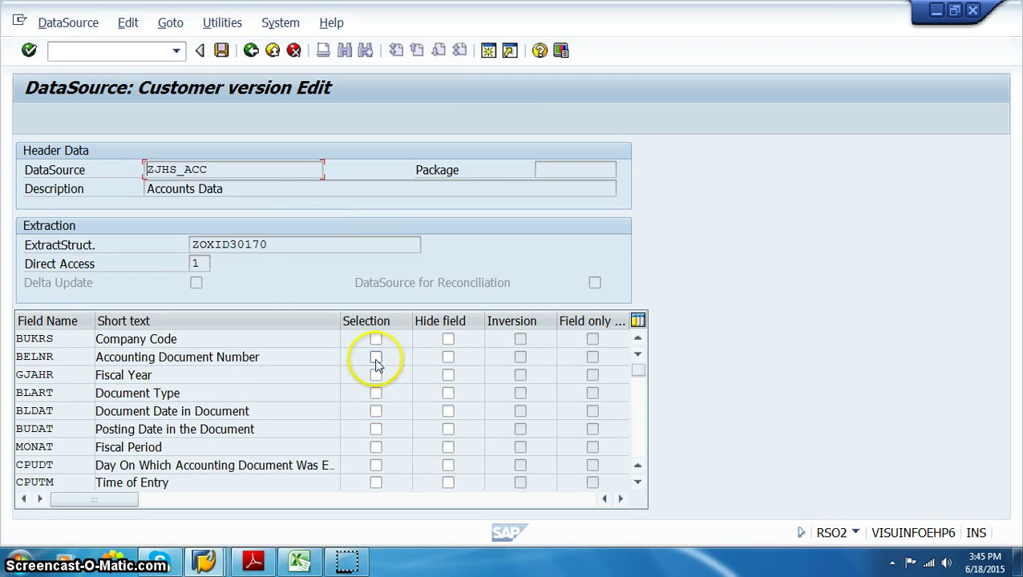
Step: Make BELNR a selection field and hide BLART and BUDAT, checking the Excel field list
click(376, 358)
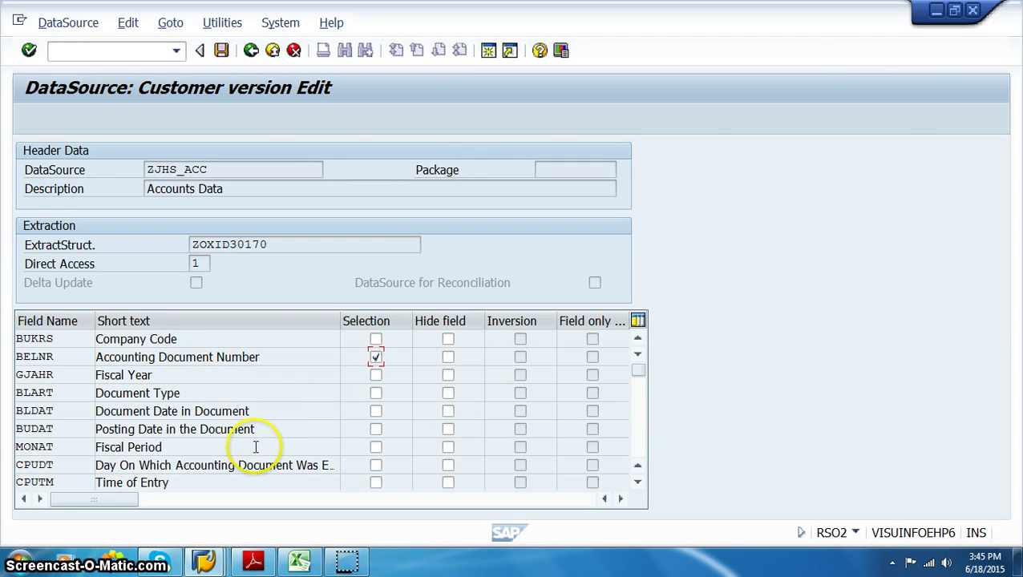
click(300, 564)
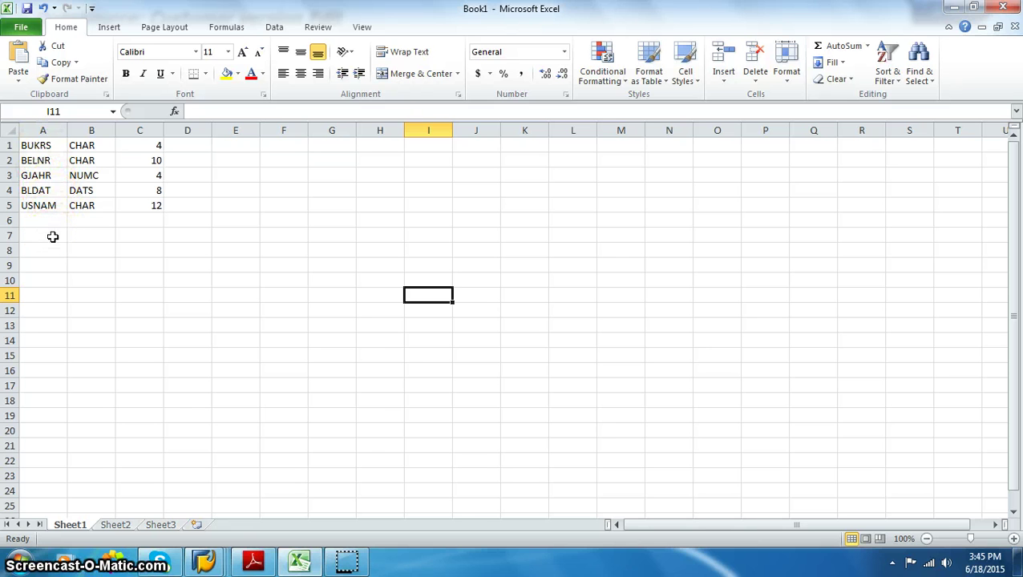
key(alt+Tab)
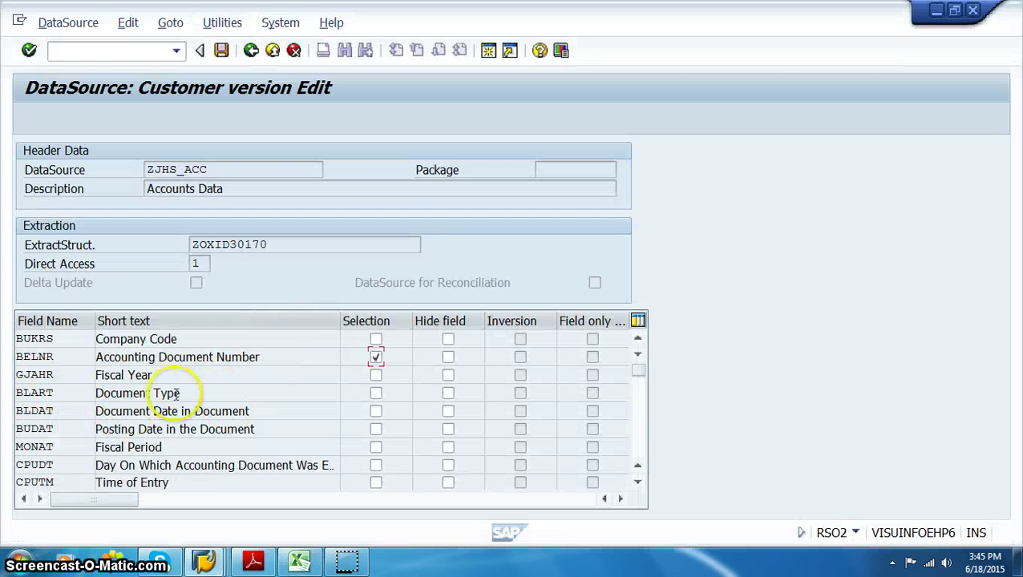
key(alt+Tab)
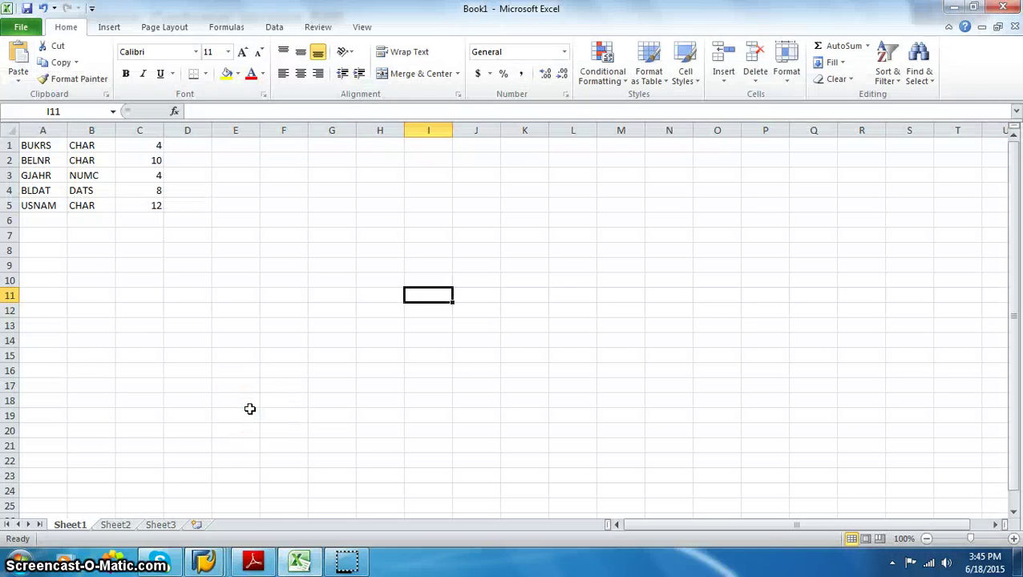
key(alt+Tab)
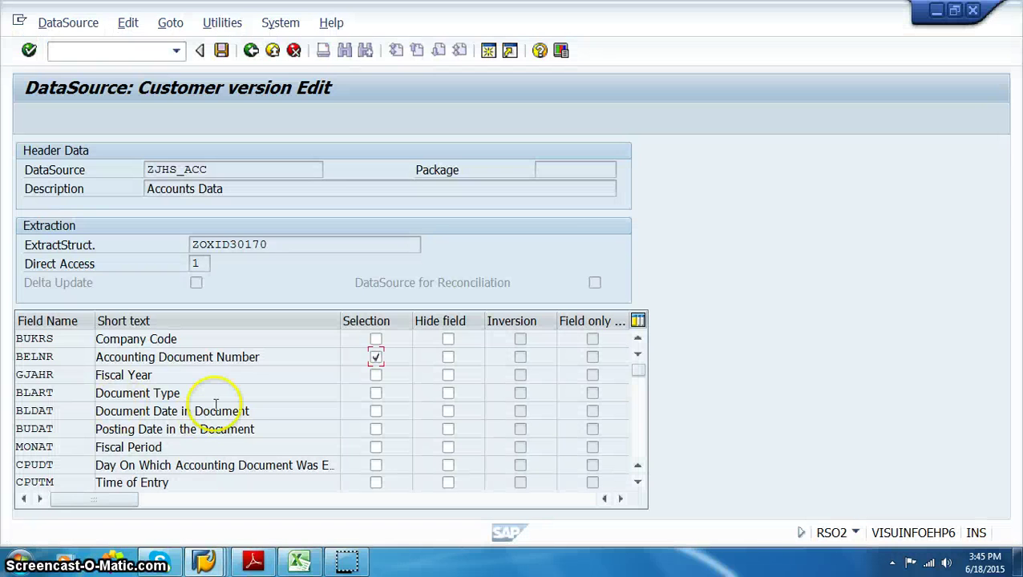
click(447, 393)
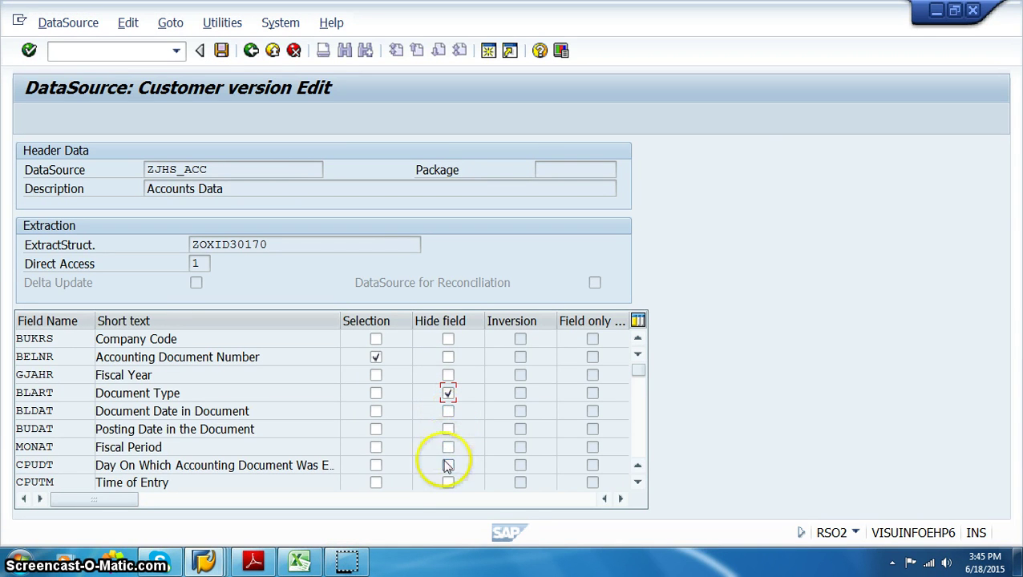
click(447, 429)
key(alt+Tab)
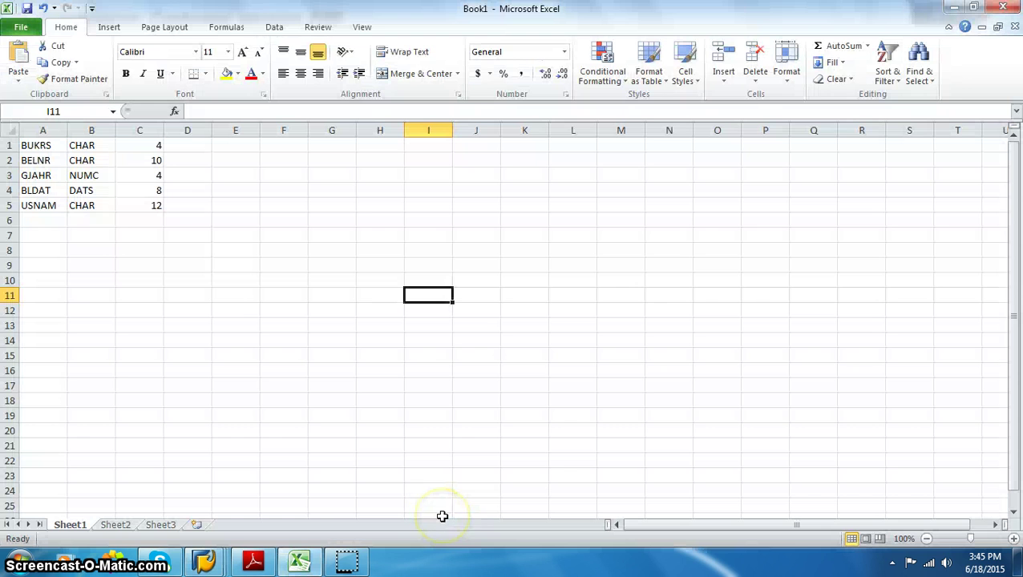
key(alt)
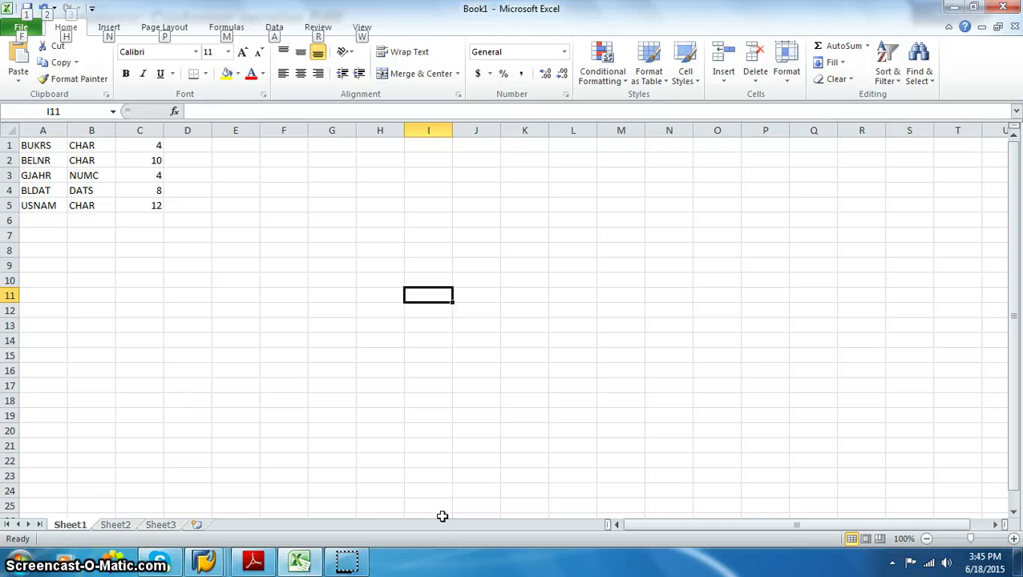
key(alt+Tab)
Step: Hide MONAT, CPUDT and CPUTM, then save the DataSource field settings
click(447, 447)
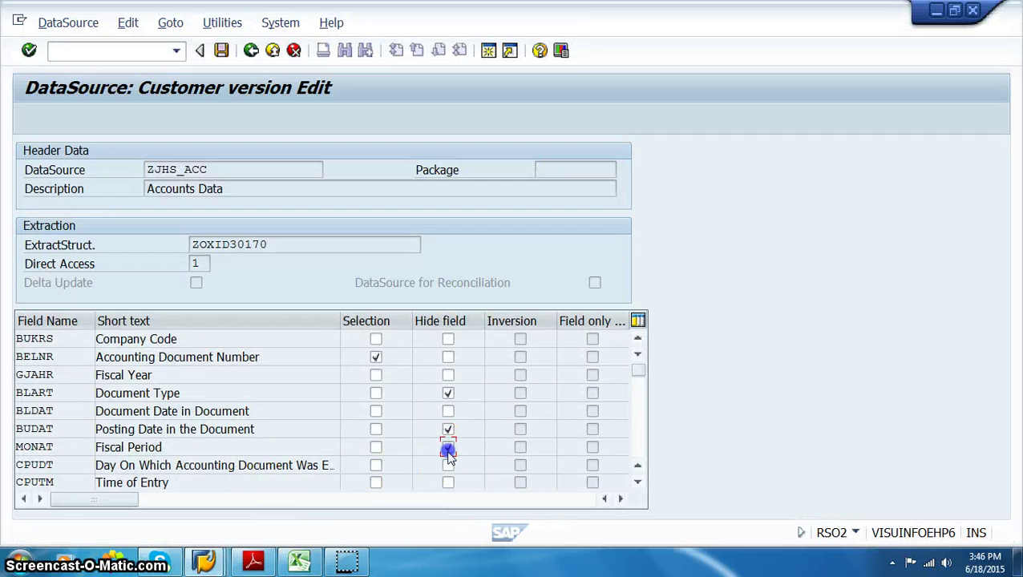
click(447, 465)
click(446, 484)
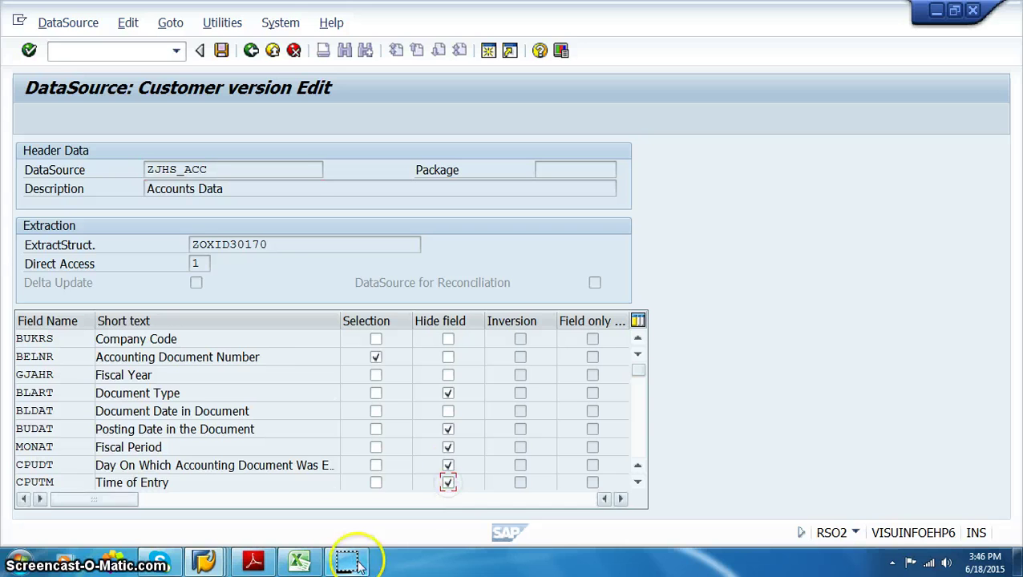
click(476, 434)
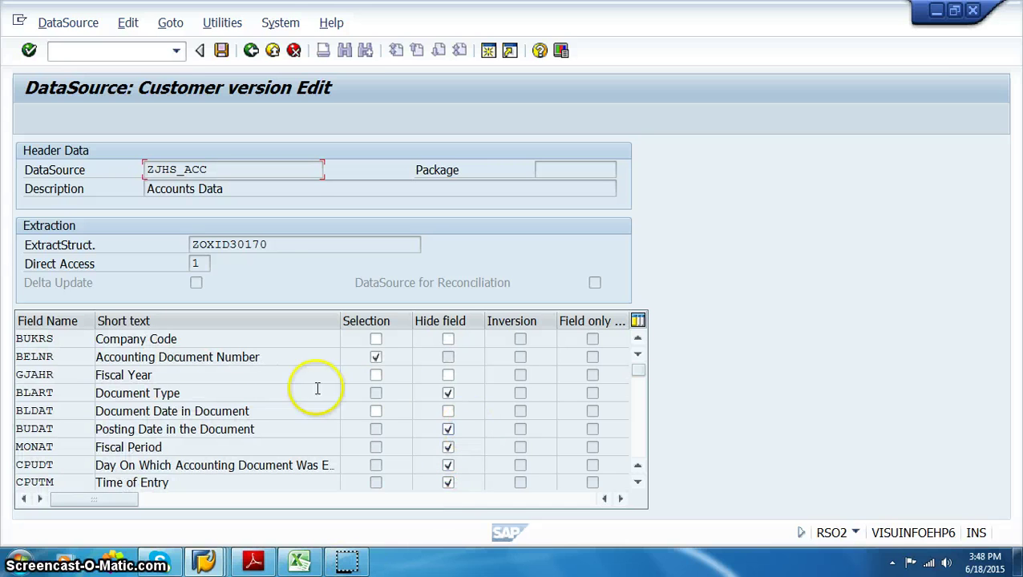
scroll(445, 395, down, 5)
scroll(446, 400, down, 10)
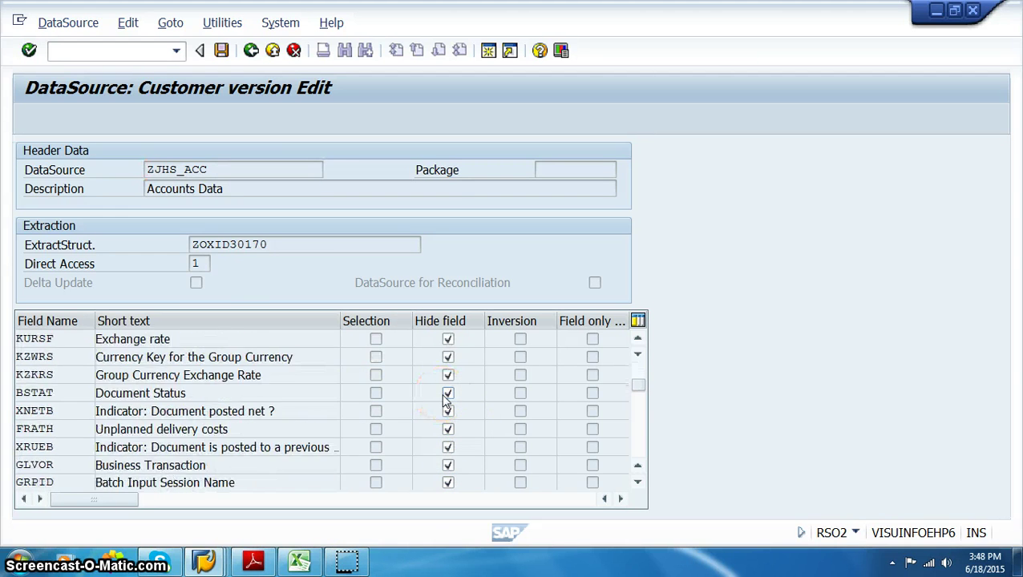
scroll(446, 401, up, 15)
click(221, 51)
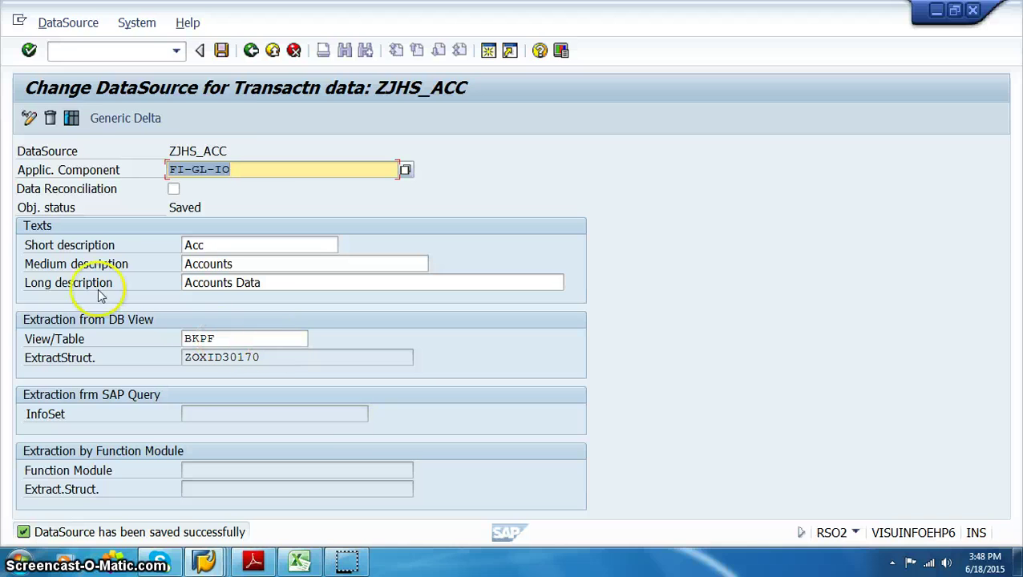
click(65, 24)
Step: Start a test extraction of ZJHS_ACC, then switch to the BKPF table definition
click(76, 132)
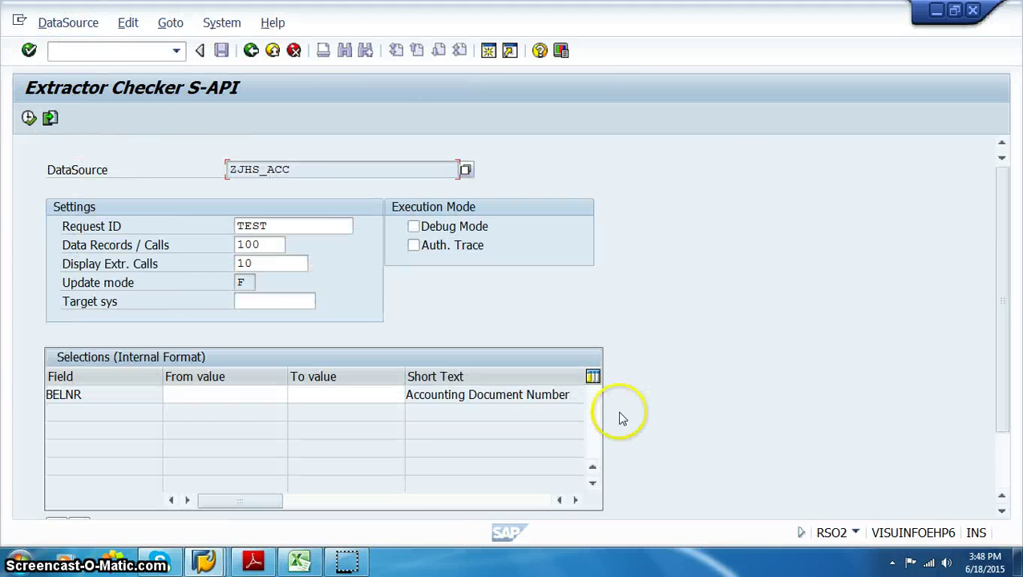
click(198, 396)
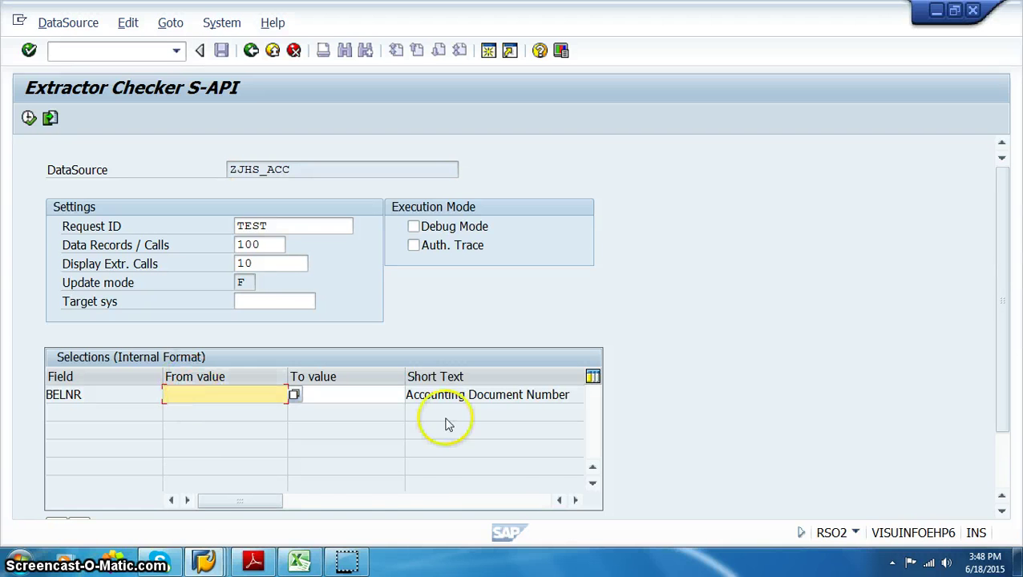
mouse_move(204, 561)
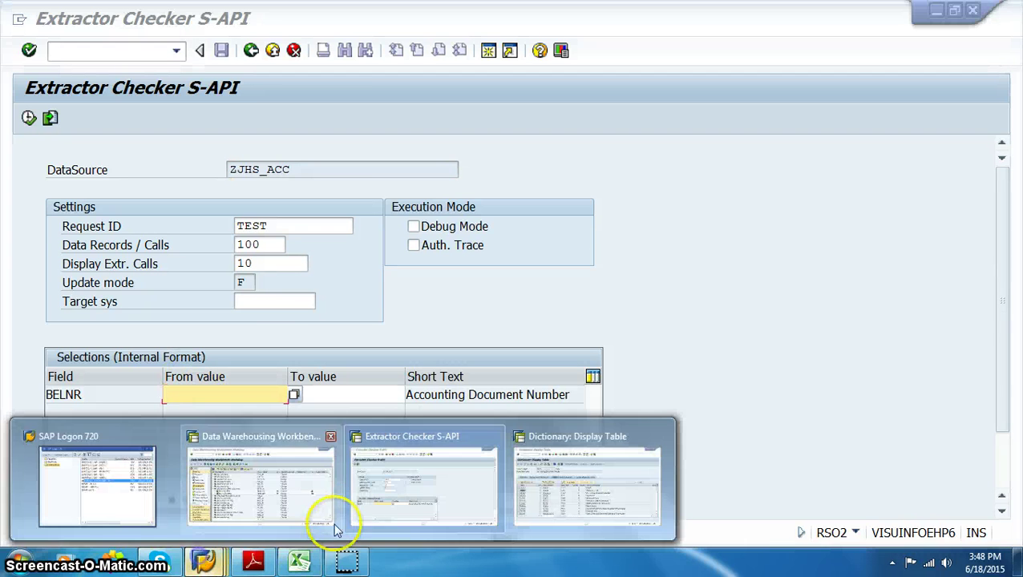
click(264, 493)
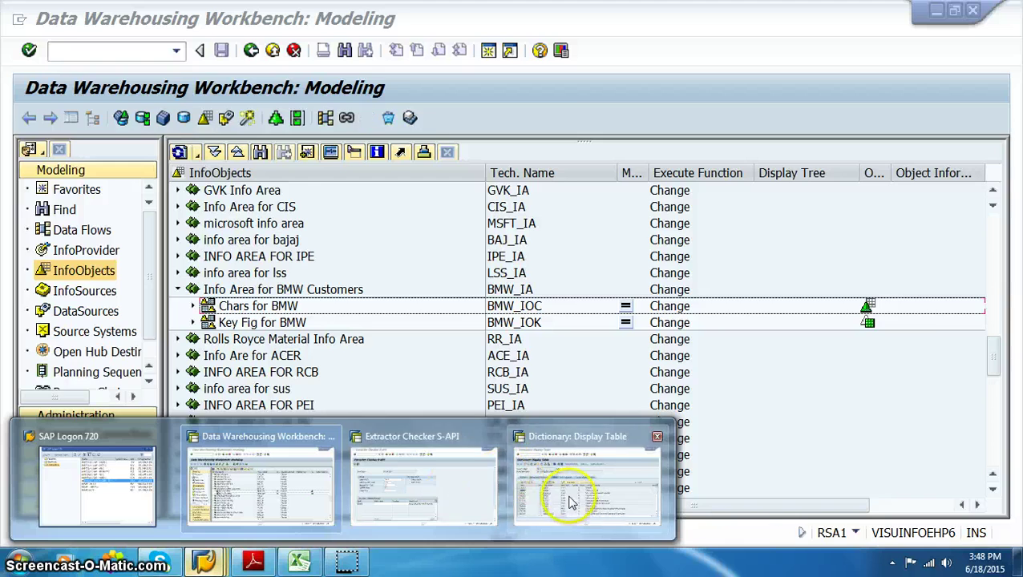
click(570, 495)
key(ctrl+shift+F10)
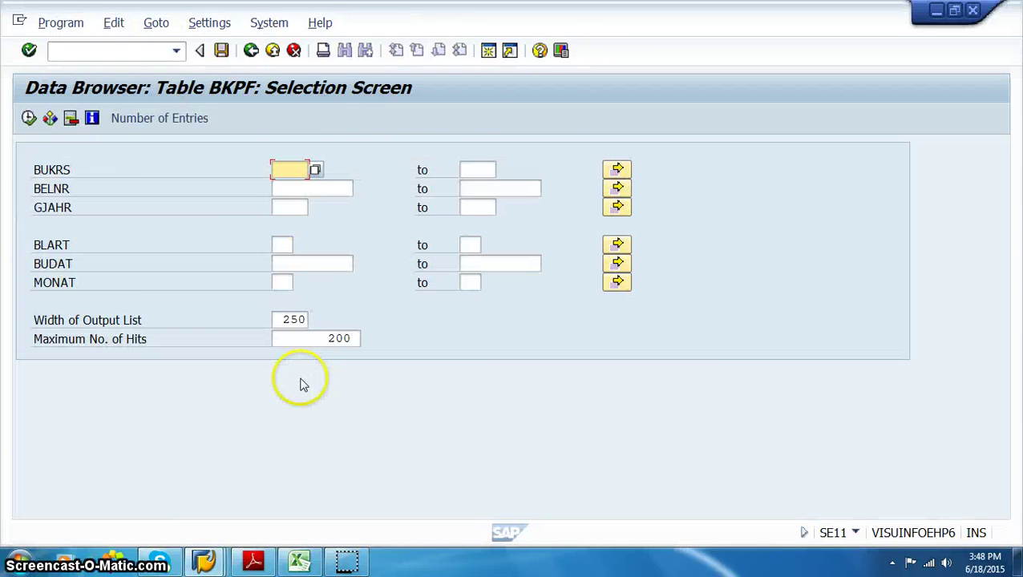
click(29, 117)
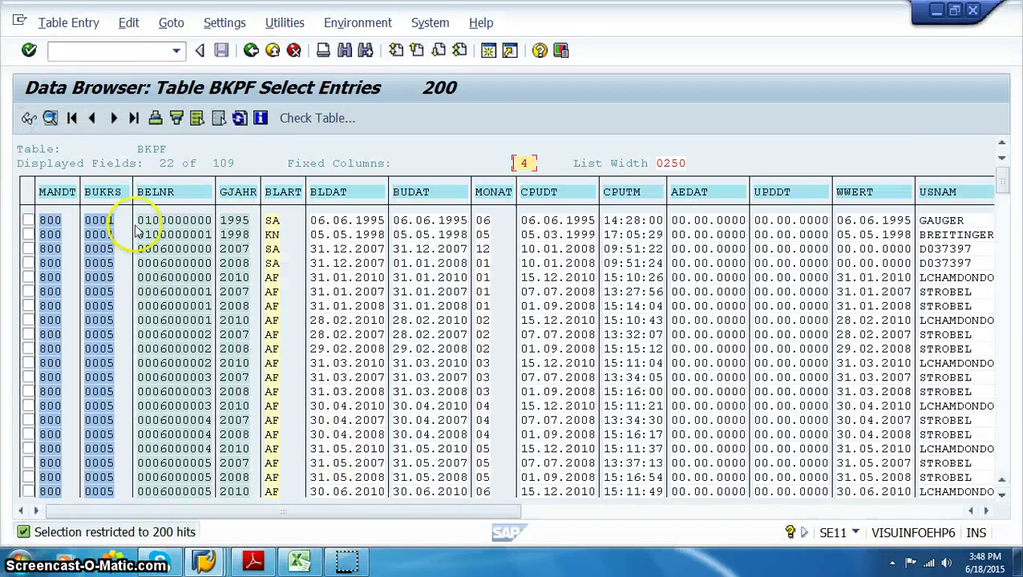
key(ctrl+y)
drag(141, 220, 212, 221)
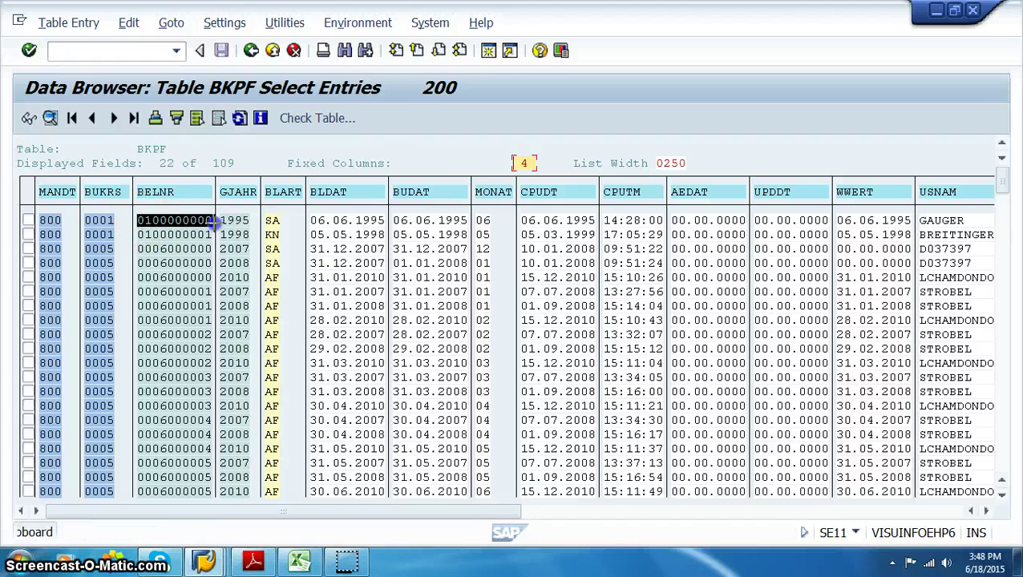
key(ctrl+c)
key(alt+Tab)
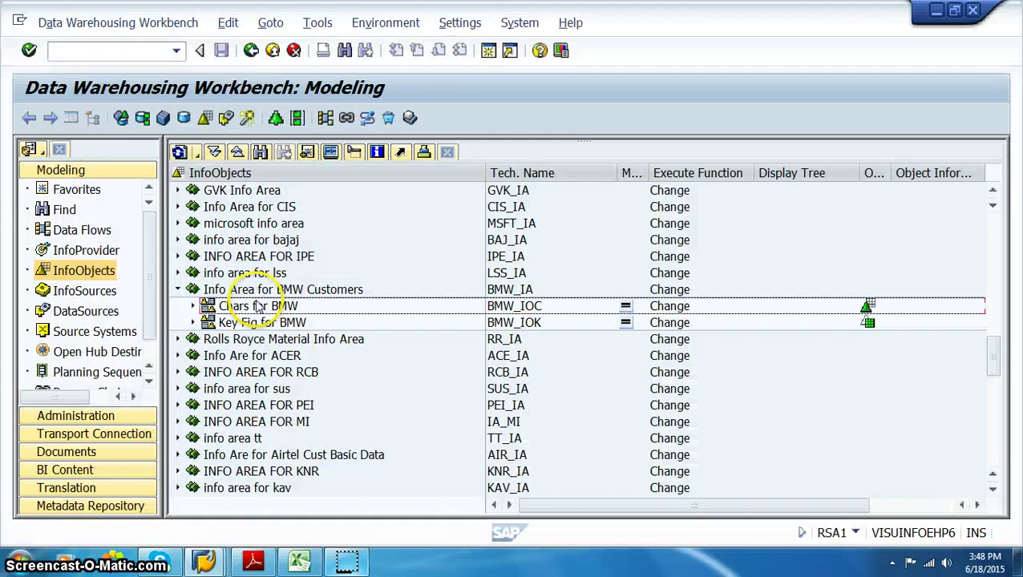
key(alt+Tab)
mouse_move(205, 558)
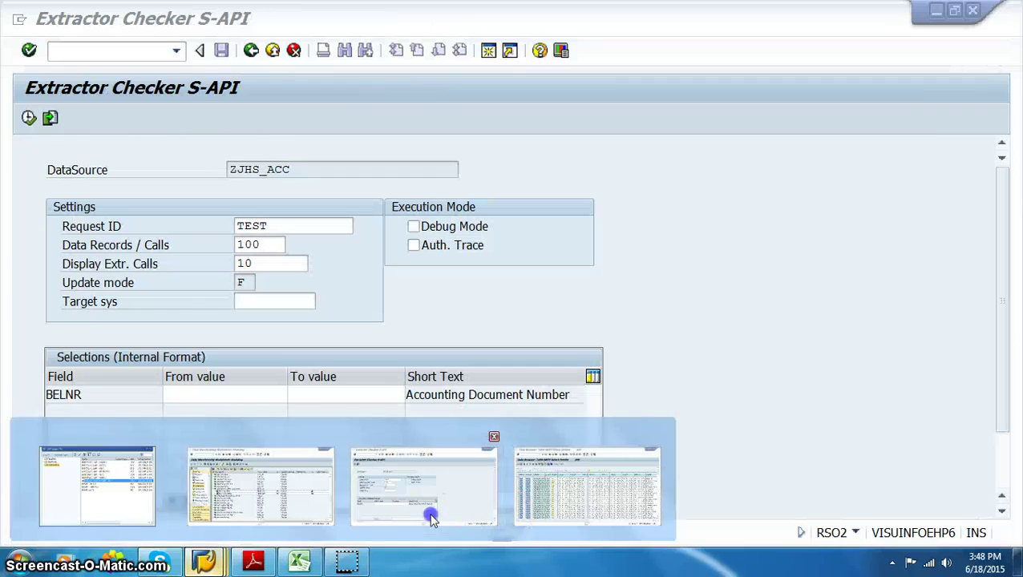
click(425, 515)
click(222, 394)
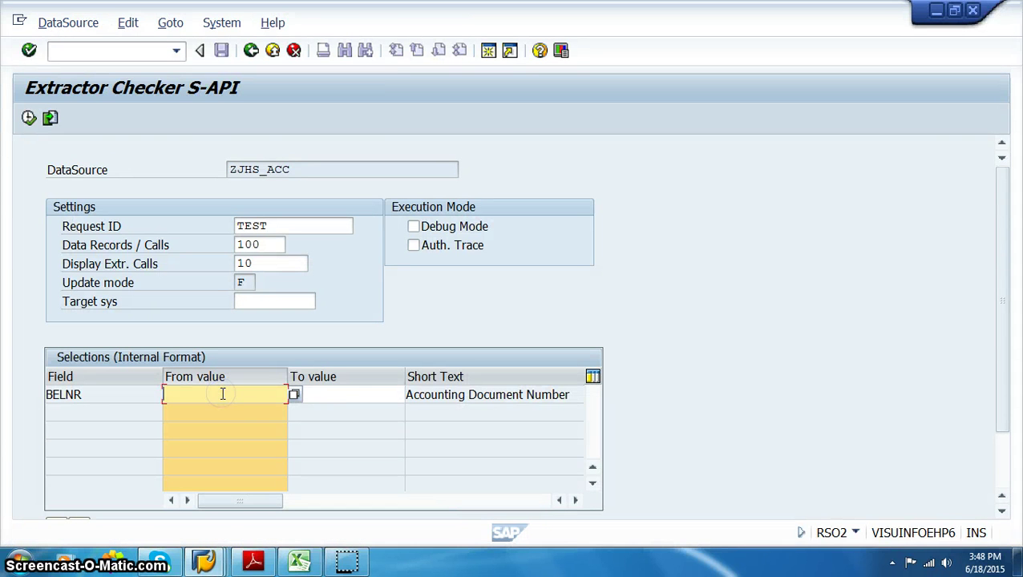
key(ctrl+v)
click(323, 393)
key(ctrl+v)
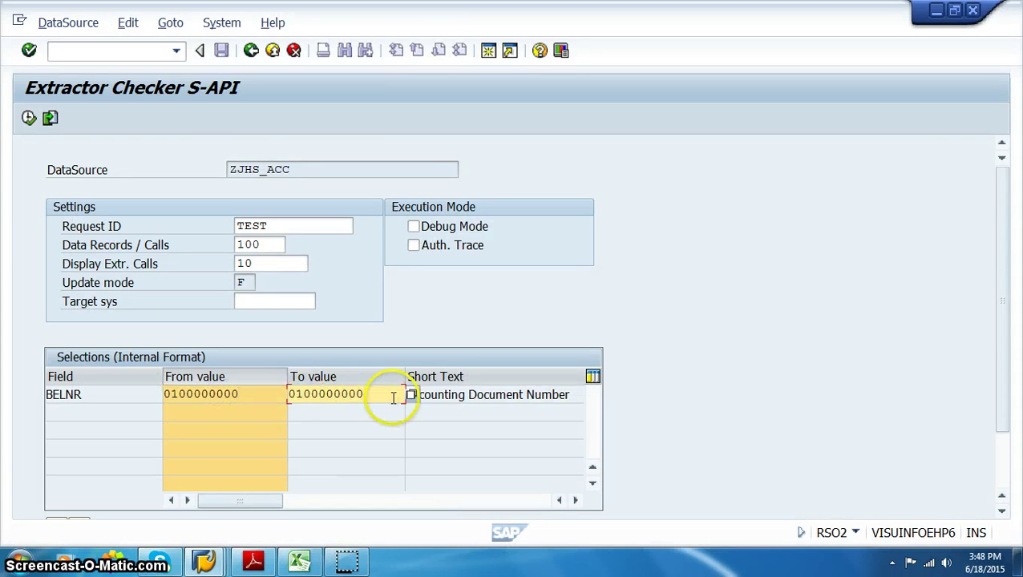
key(BackSpace)
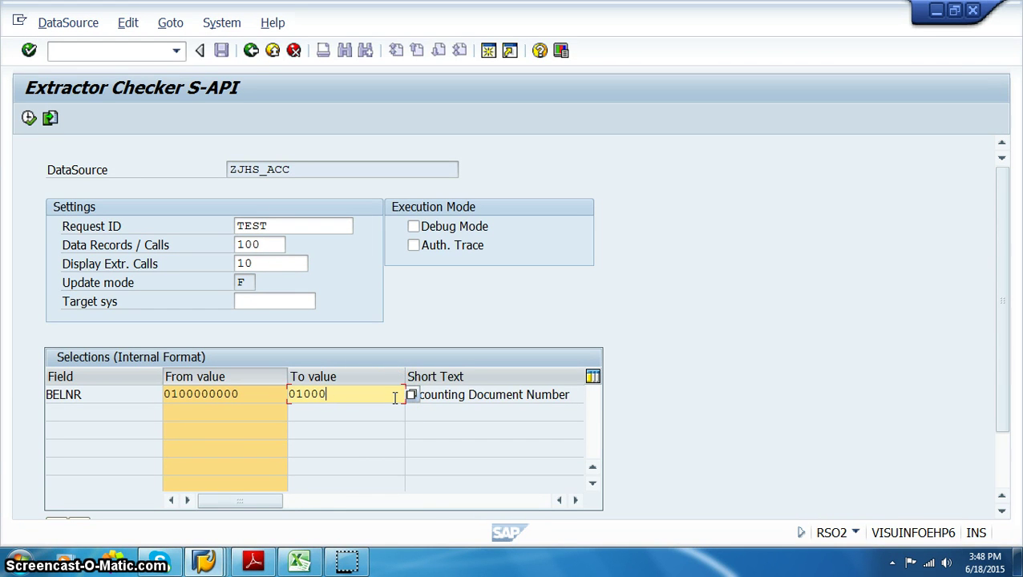
key(BackSpace)
key(BackSpace)
key(BackSpace)
key(BackSpace)
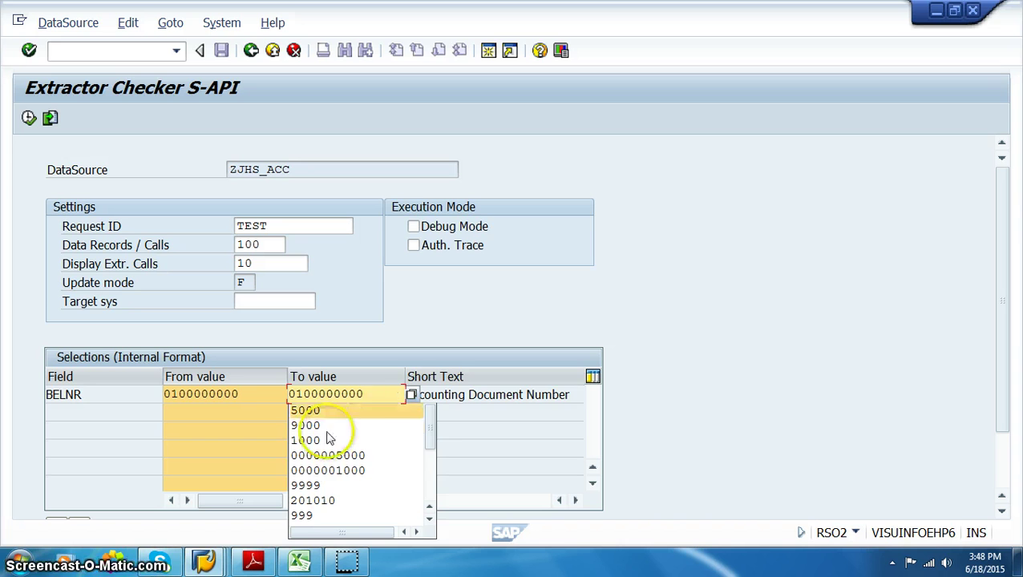
click(301, 392)
key(BackSpace)
text(2)
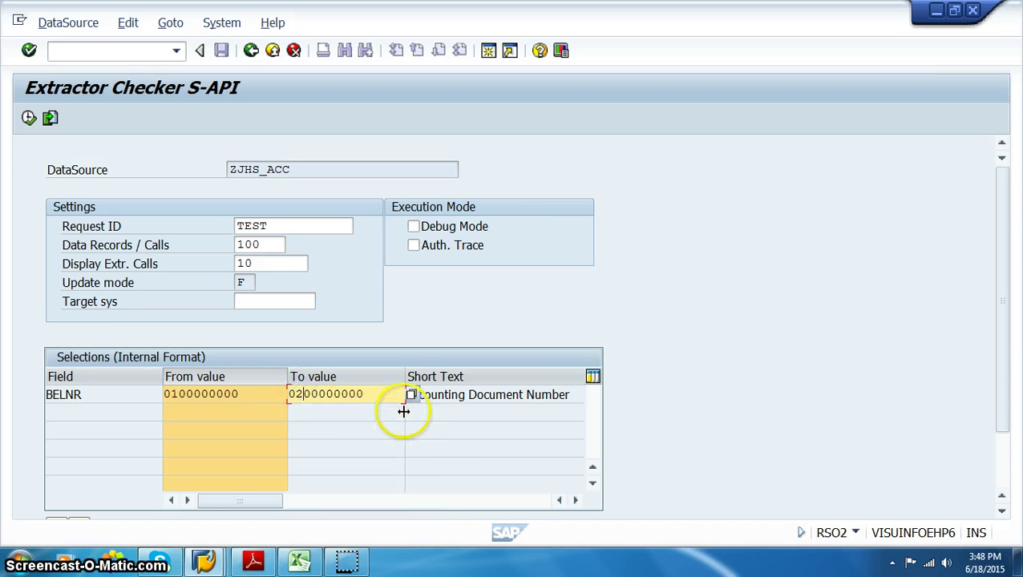
click(29, 118)
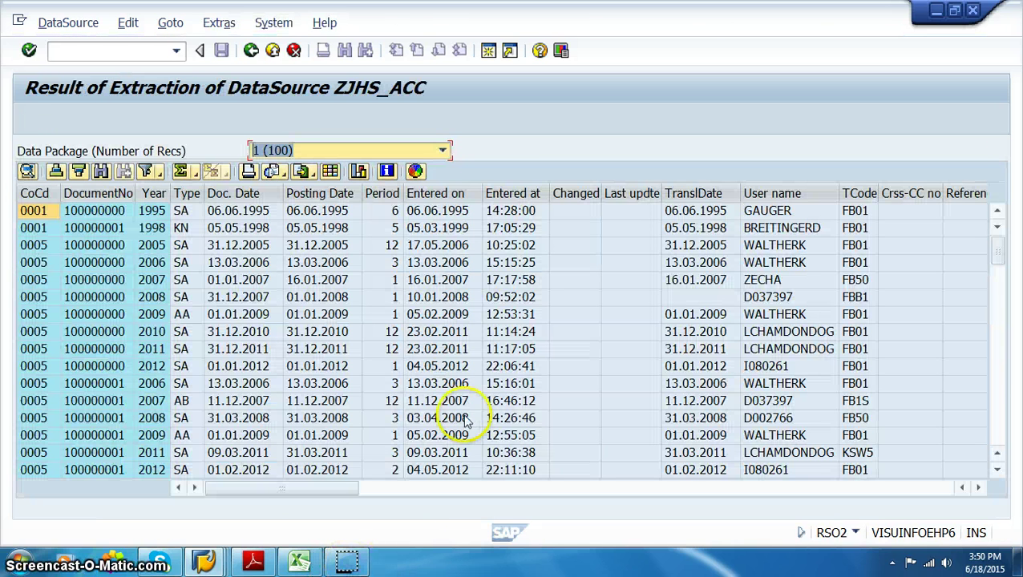
Step: Check the Data Package list, keeping data package 1 selected
key(F4)
click(385, 368)
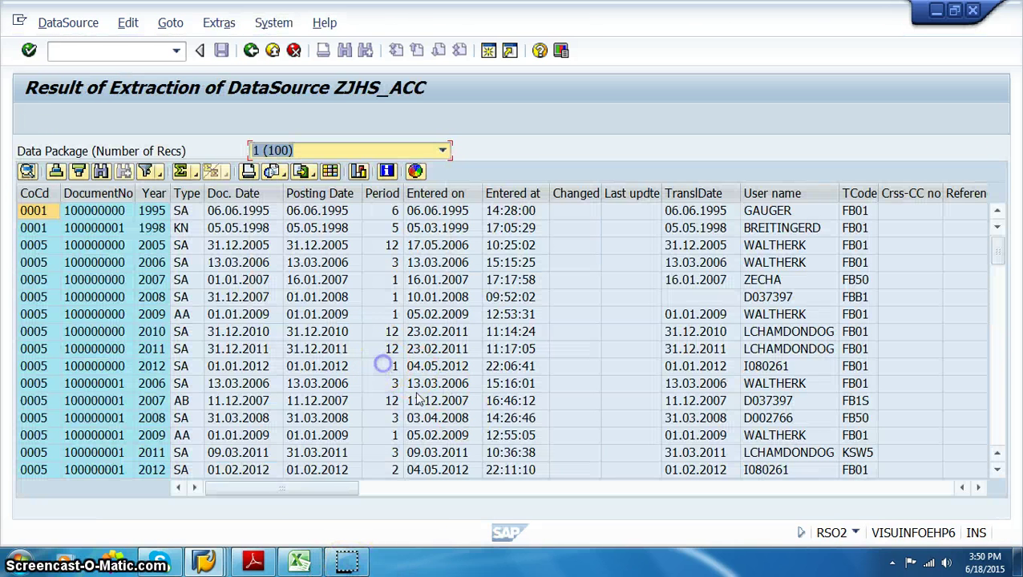
key(F4)
click(429, 411)
key(F4)
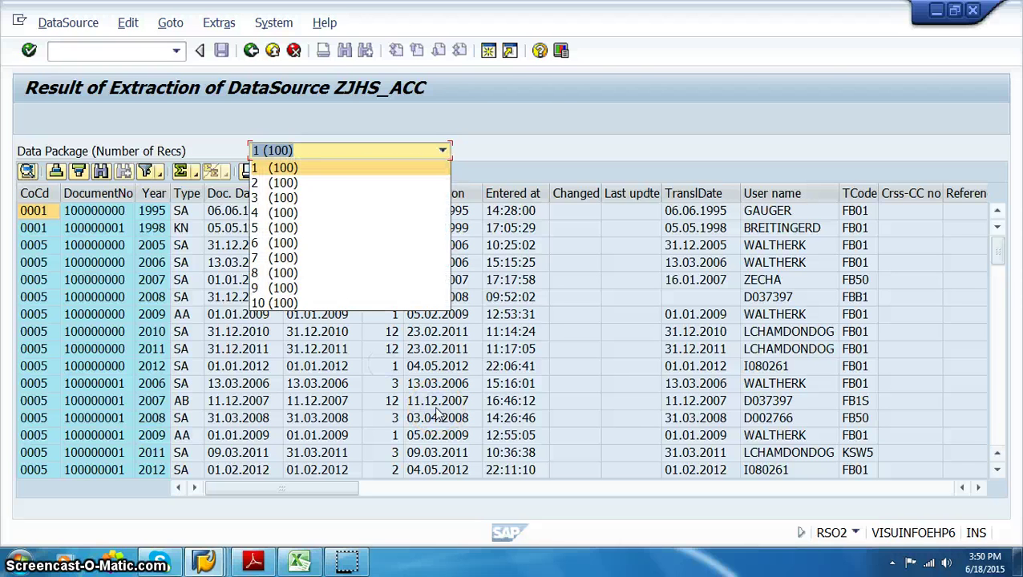
click(635, 403)
key(F4)
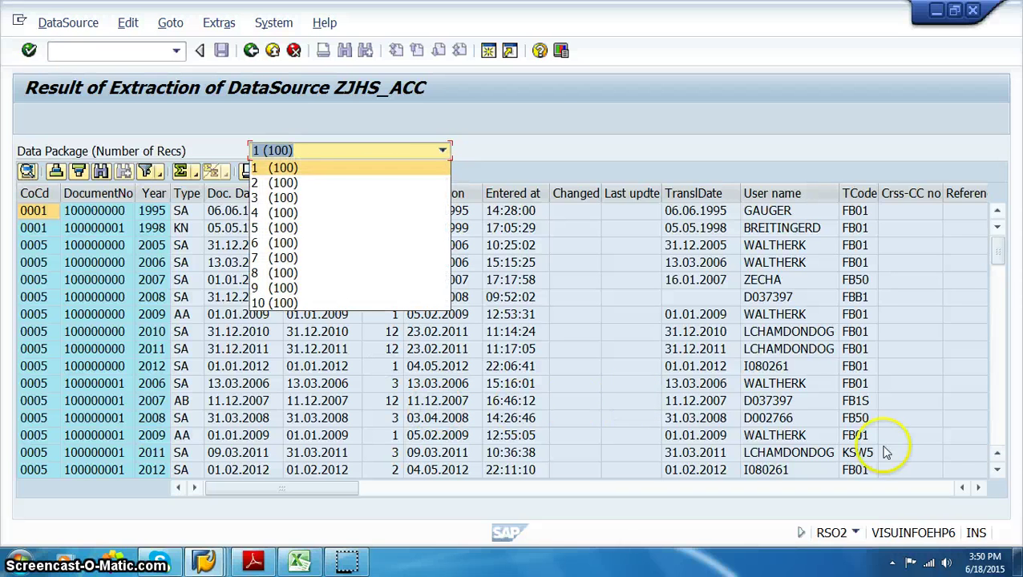
click(997, 470)
Step: Scroll through the extracted BKPF records of data package 1
click(996, 469)
click(997, 470)
click(997, 469)
click(997, 470)
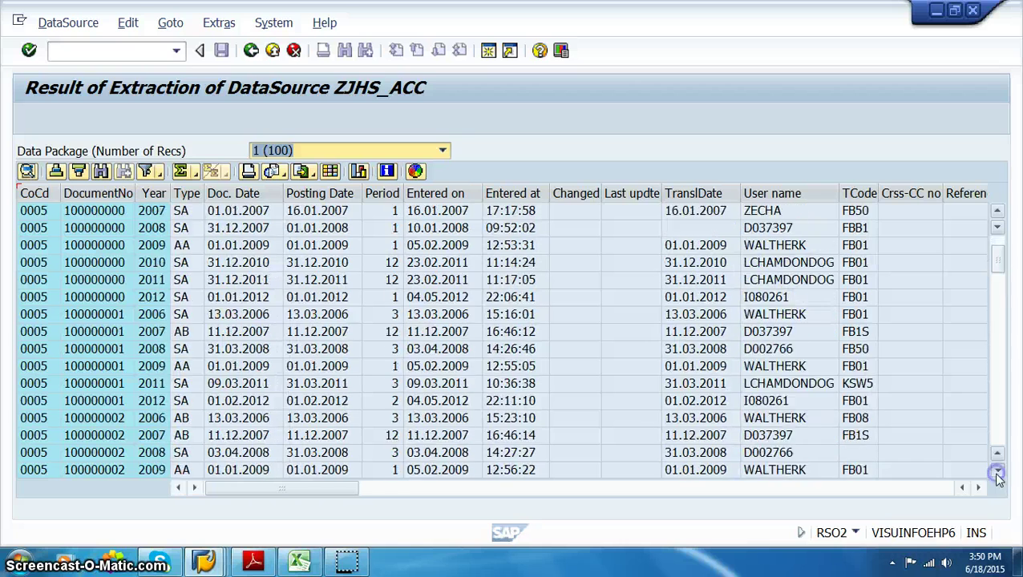
click(996, 470)
drag(997, 266, 997, 303)
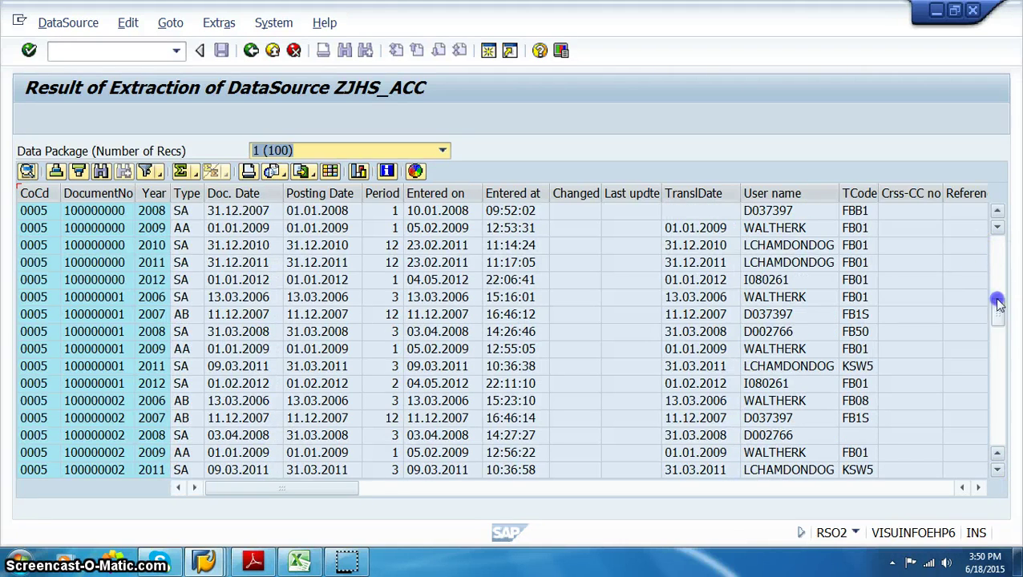
drag(1000, 423, 1001, 440)
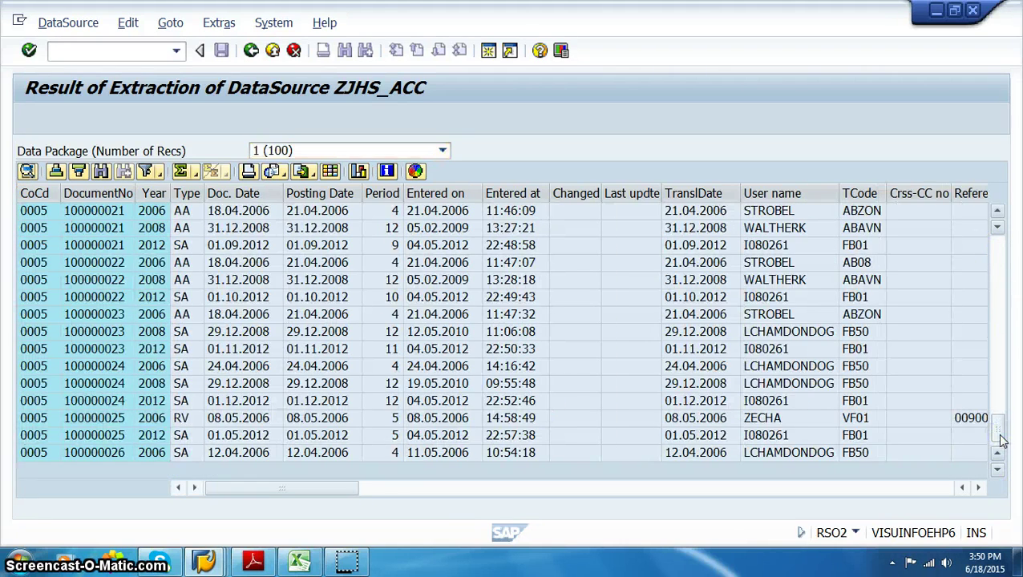
click(250, 51)
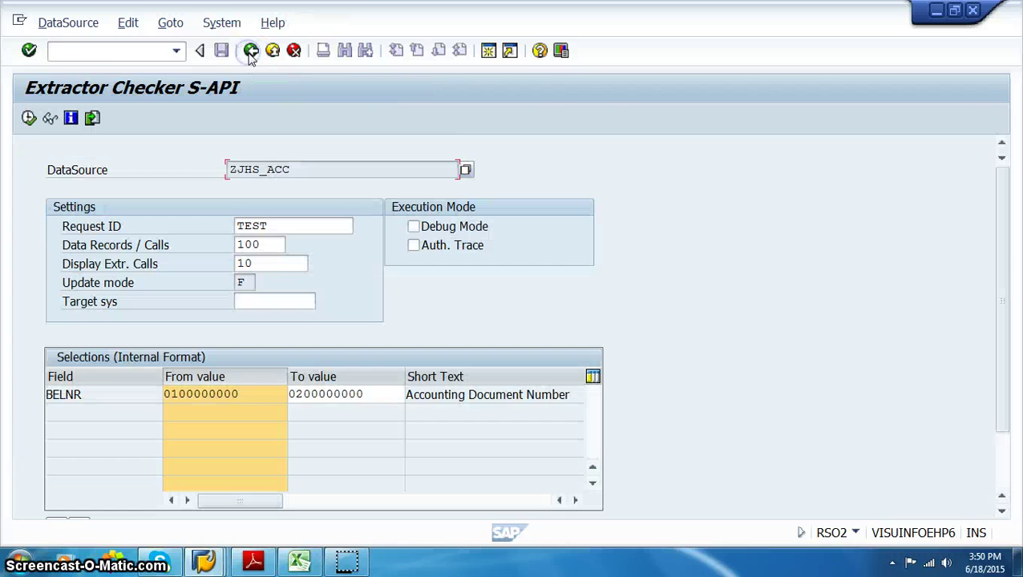
click(206, 406)
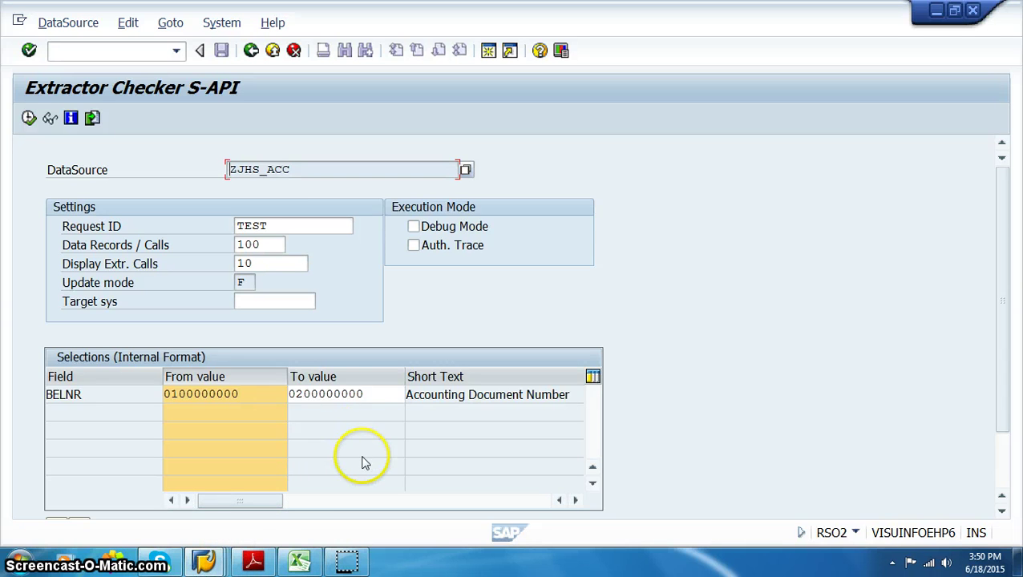
click(303, 395)
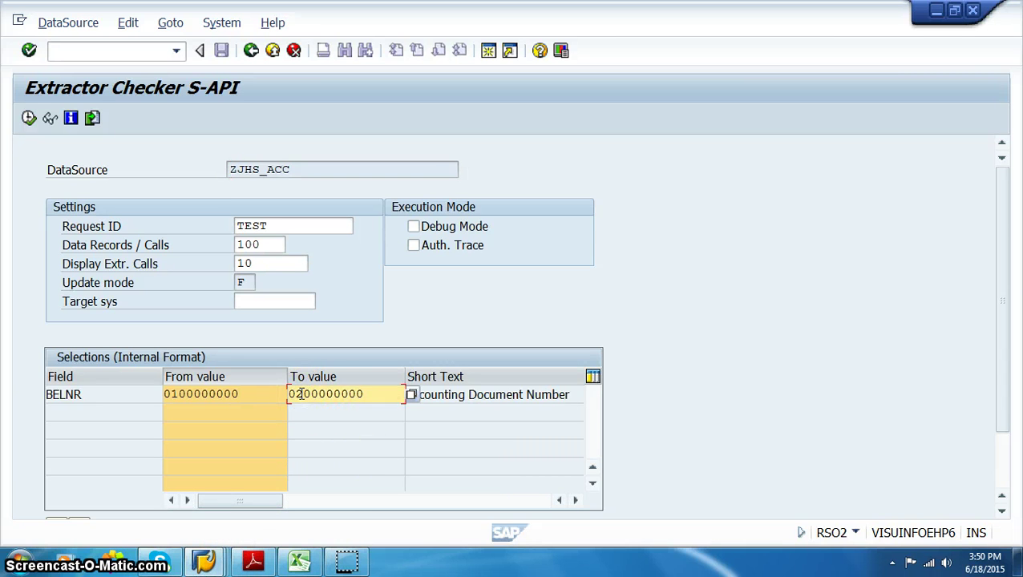
key(BackSpace)
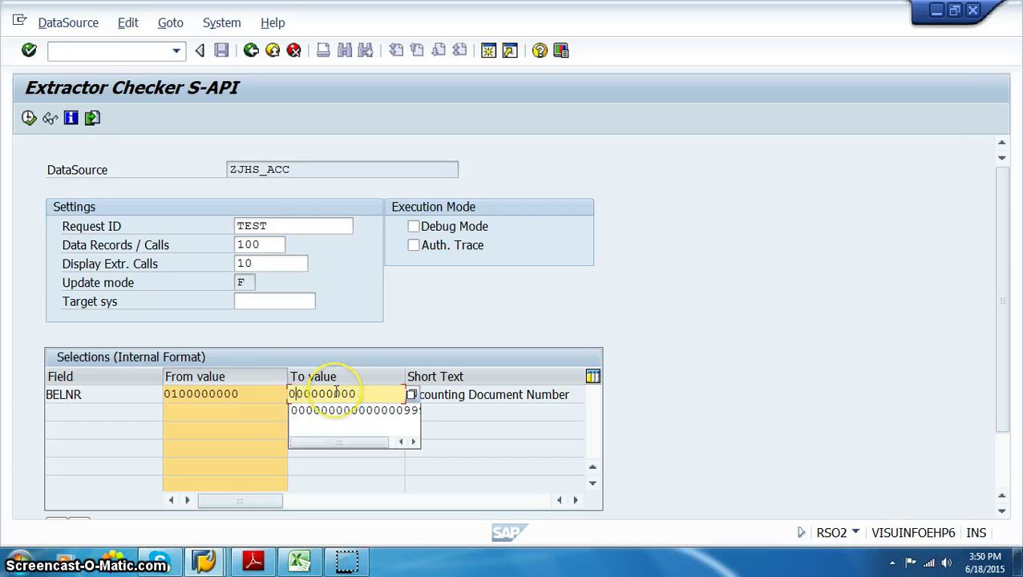
text(1)
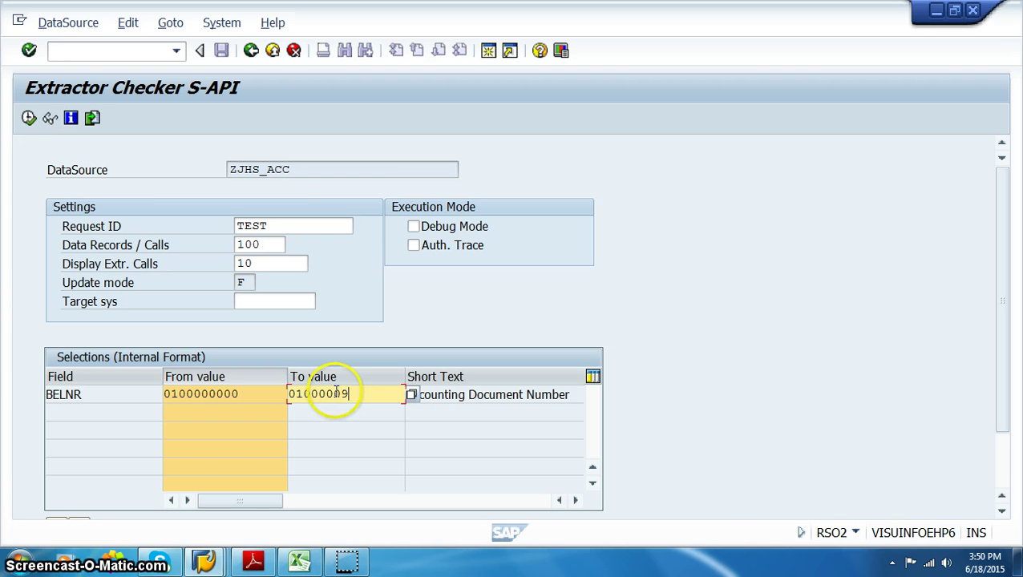
key(BackSpace)
key(BackSpace)
key(BackSpace)
text(009)
key(Return)
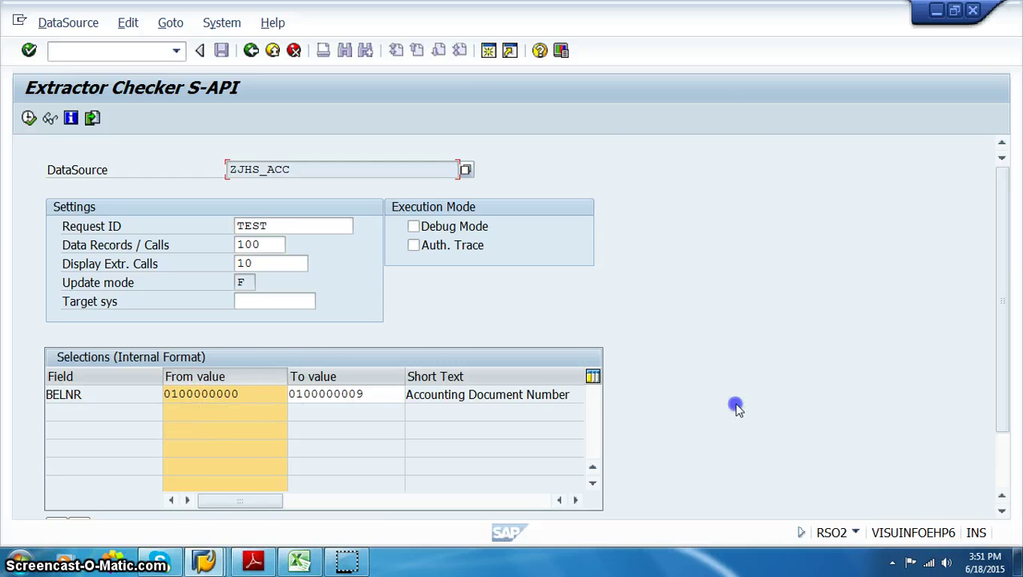
scroll(736, 408, down, 2)
click(169, 338)
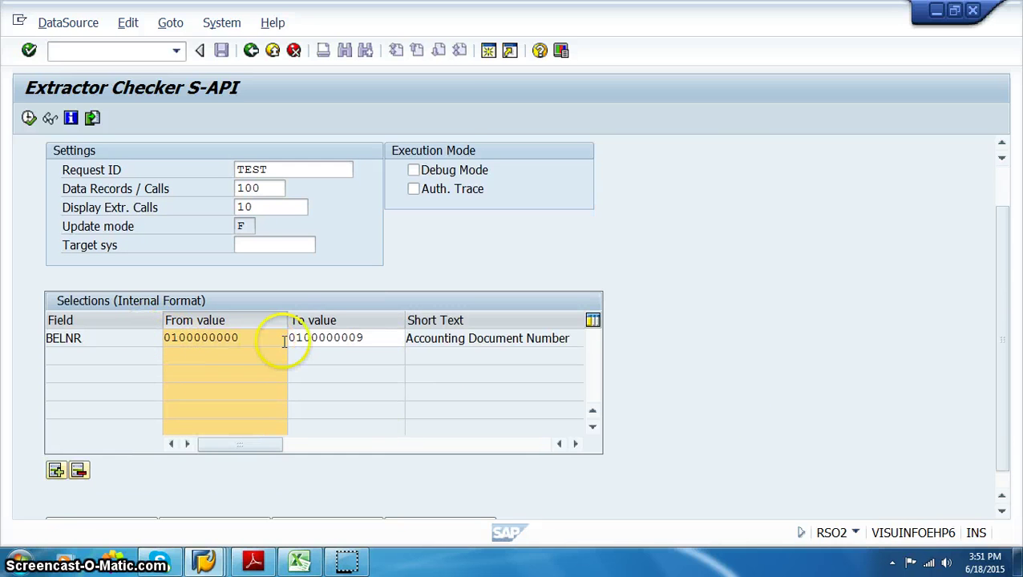
scroll(343, 338, up, 2)
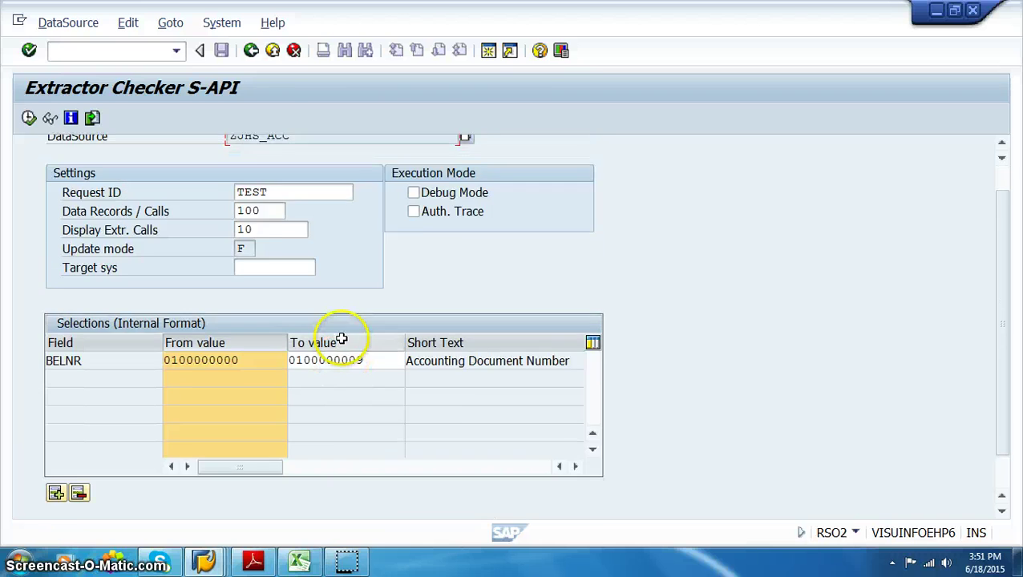
Step: Run the extraction, acknowledge the 798 records, view them as an ALV grid, and go back
click(28, 118)
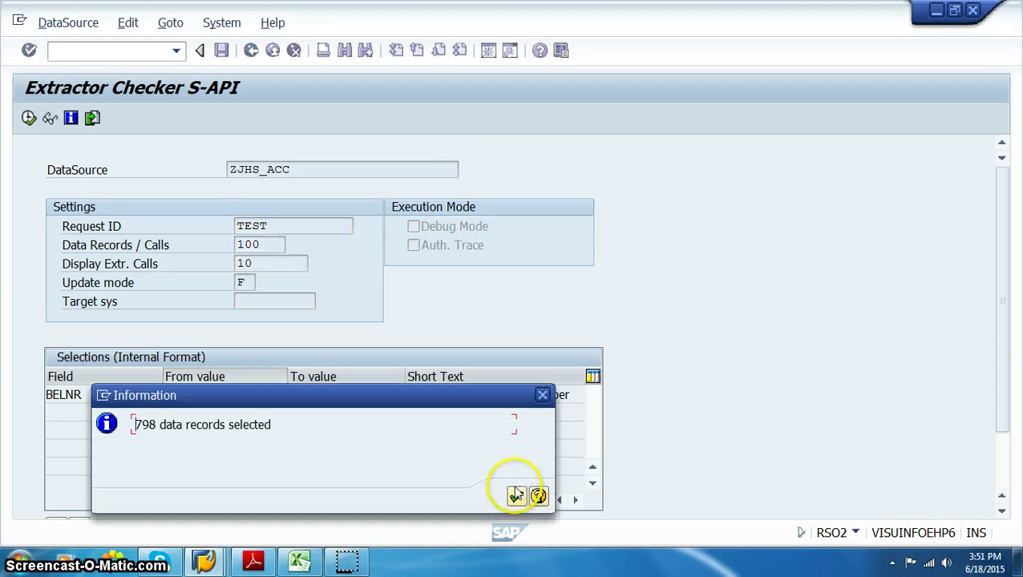
click(517, 493)
scroll(710, 477, down, 2)
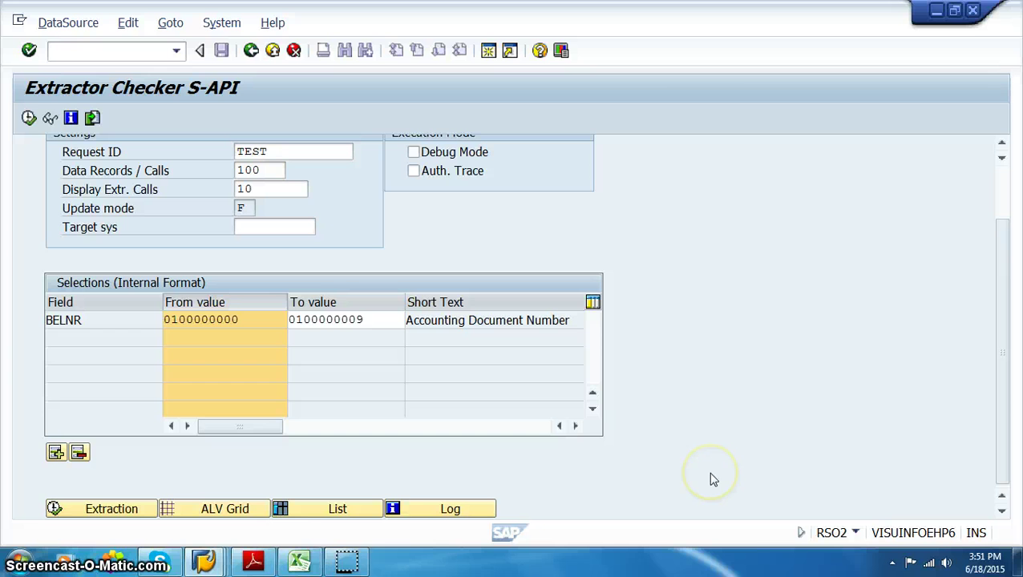
scroll(544, 451, up, 2)
scroll(544, 453, down, 2)
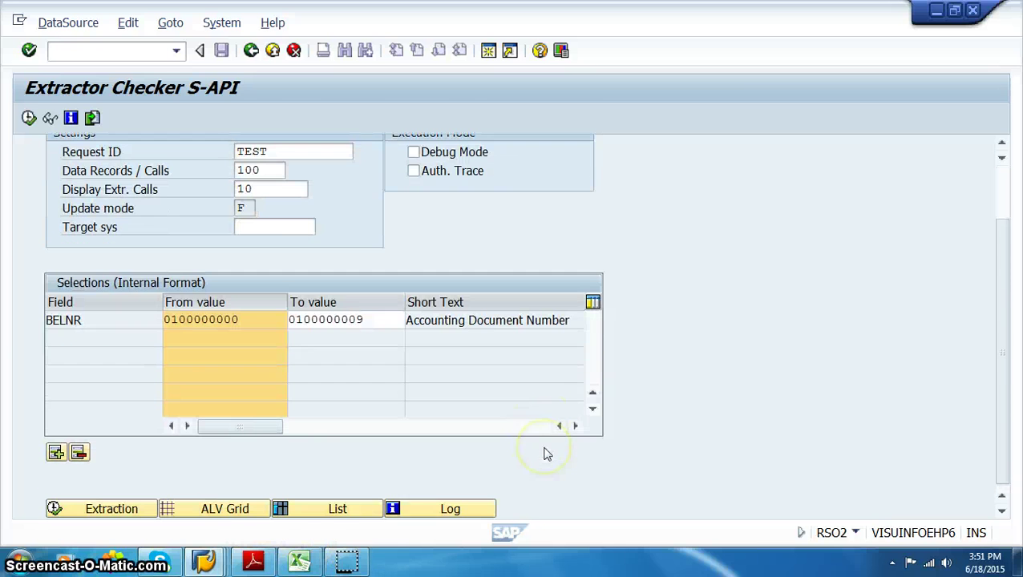
click(261, 507)
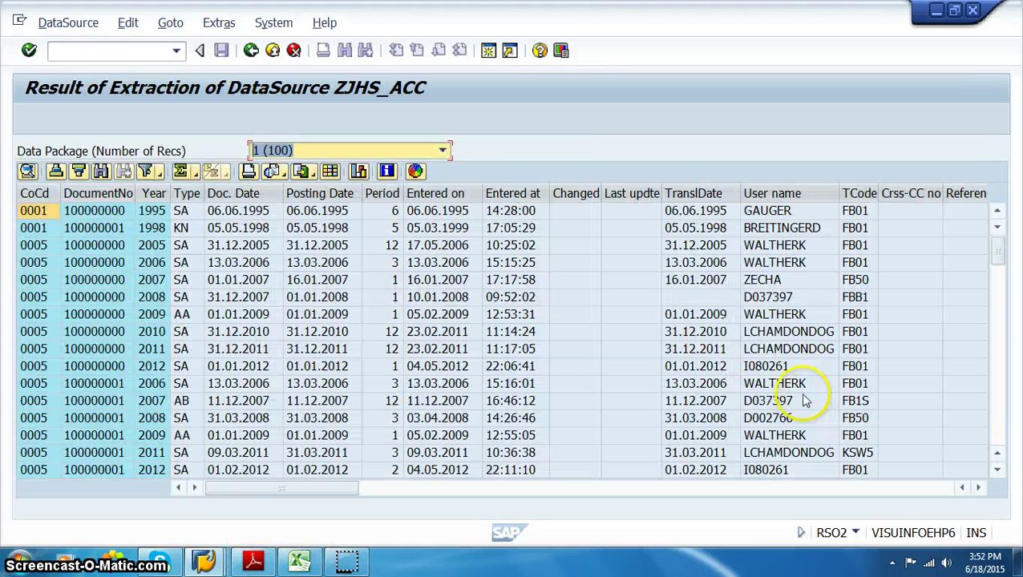
click(251, 50)
Step: In the Data Warehousing Workbench, create InfoArea BKPF_IA with long description 'Info are afor Acc'
click(251, 50)
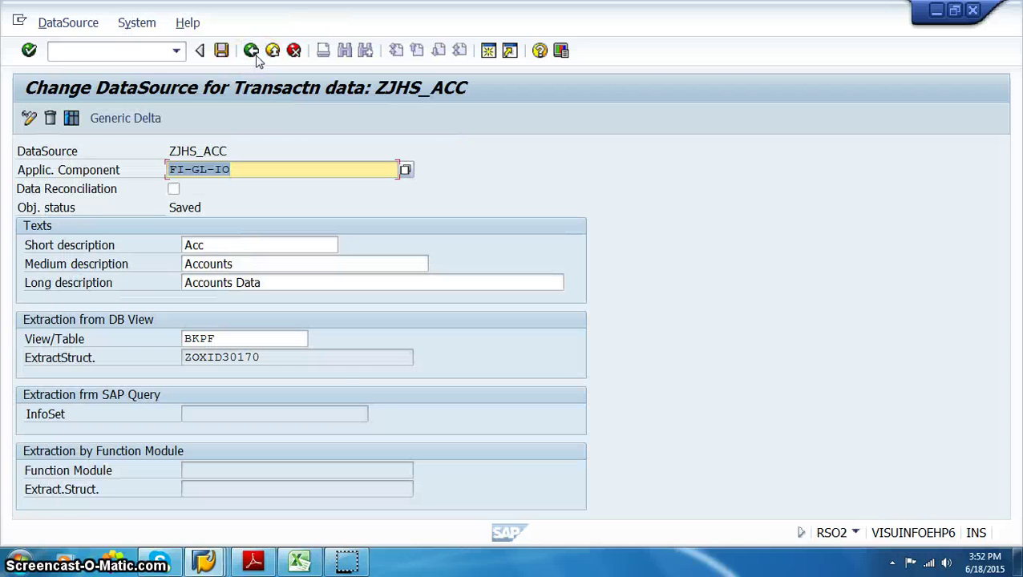
mouse_move(206, 563)
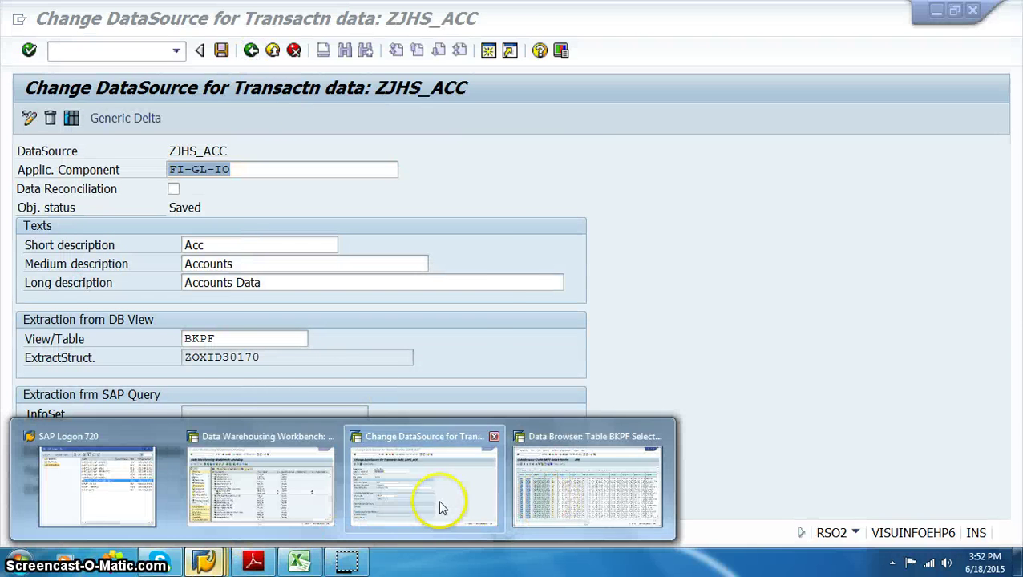
click(298, 504)
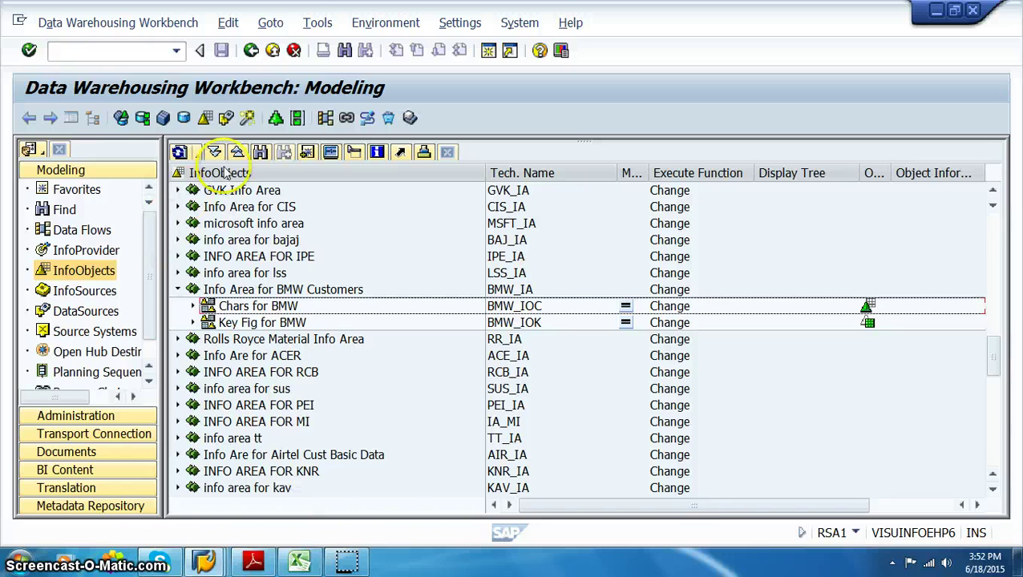
right_click(280, 193)
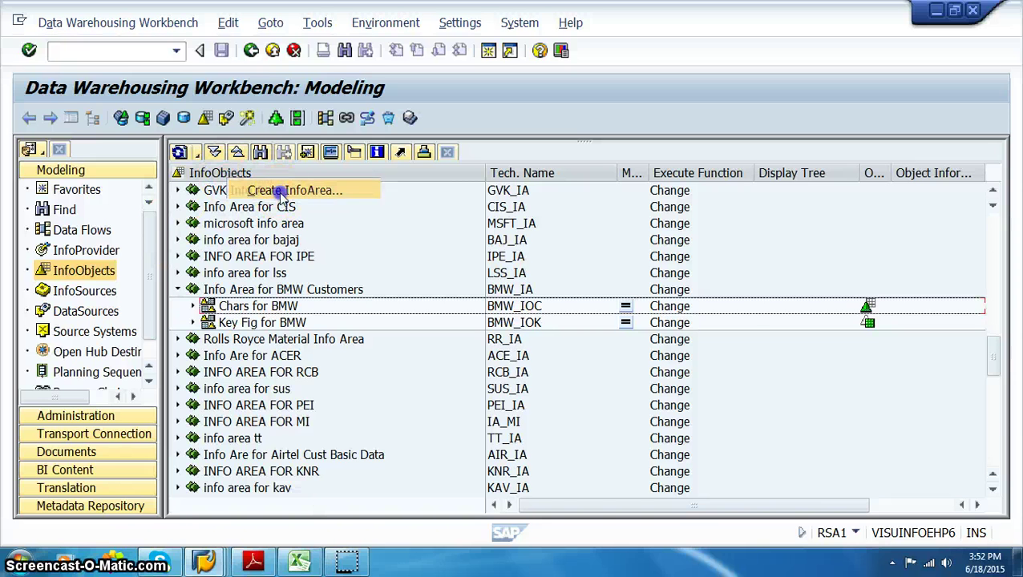
click(272, 189)
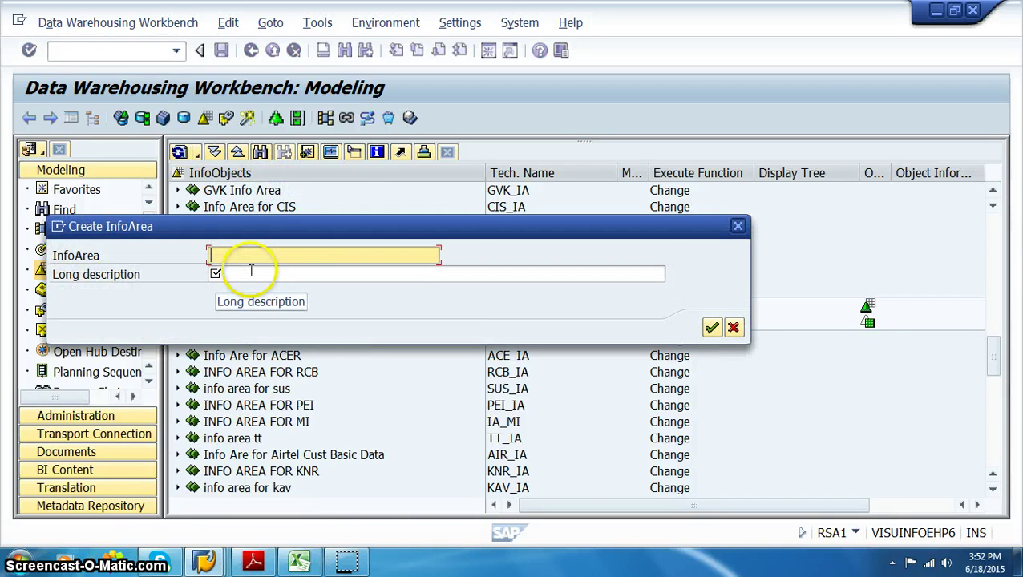
text(bkvf_ia)
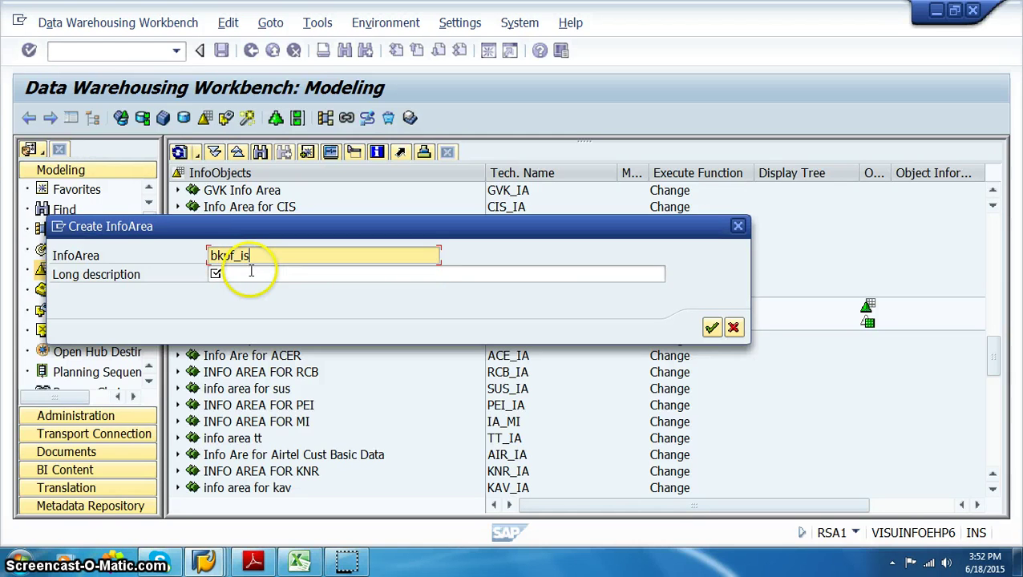
click(251, 272)
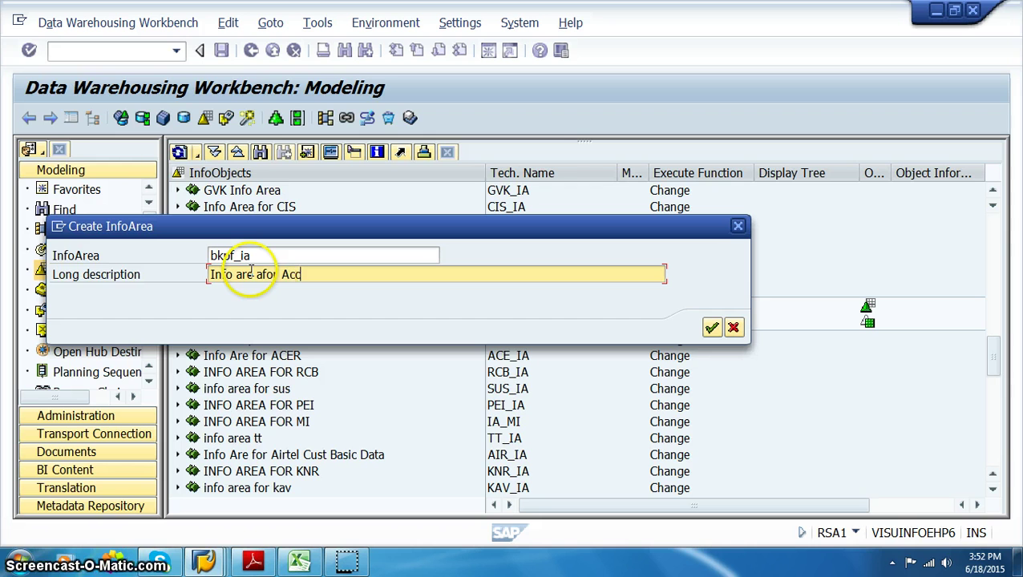
key(Return)
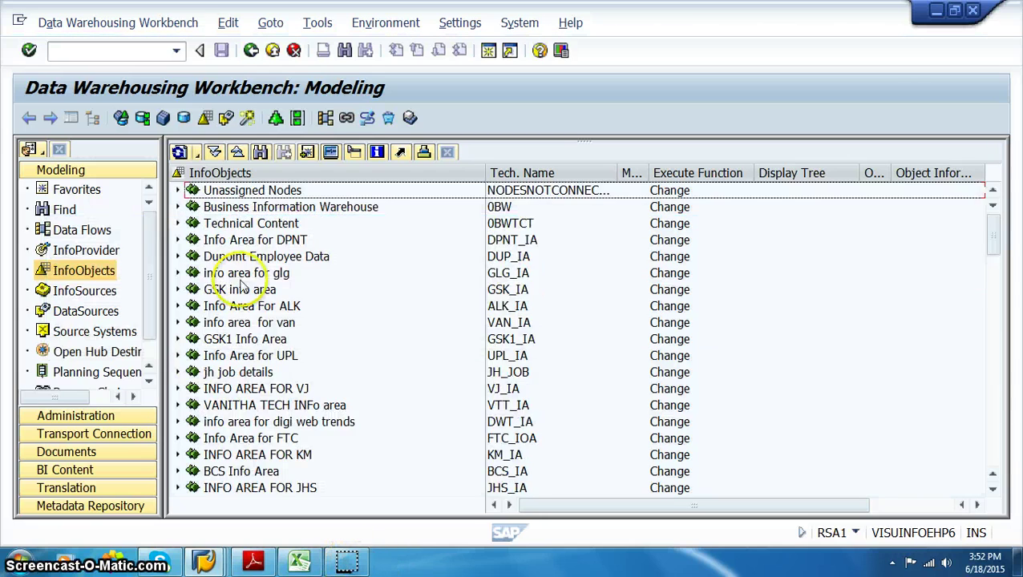
Step: Under Info are afor Acc, create characteristics InfoObject catalog BKPF_IOC described 'Chars'
scroll(272, 479, down, 2)
scroll(272, 479, down, 13)
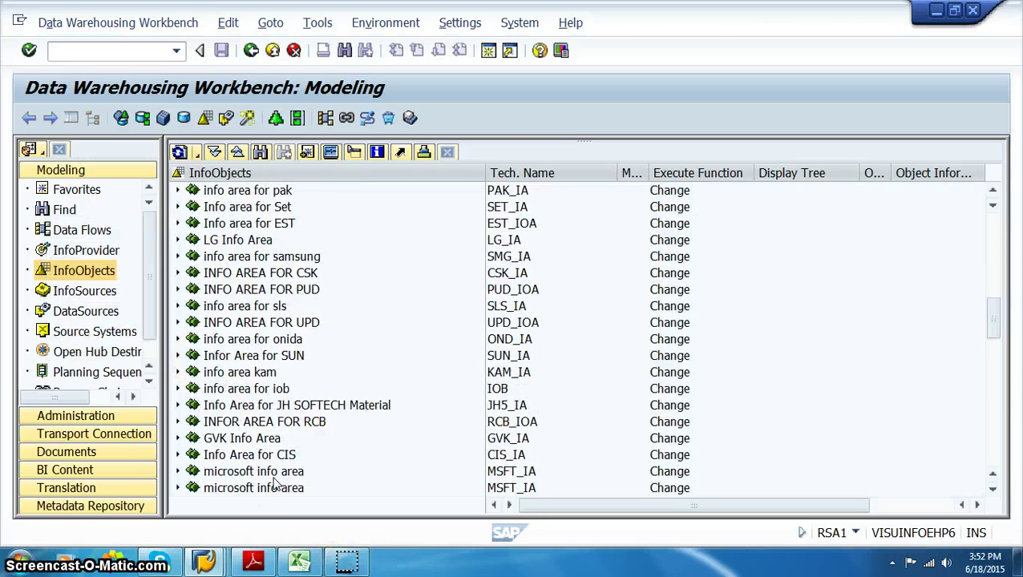
scroll(392, 481, down, 13)
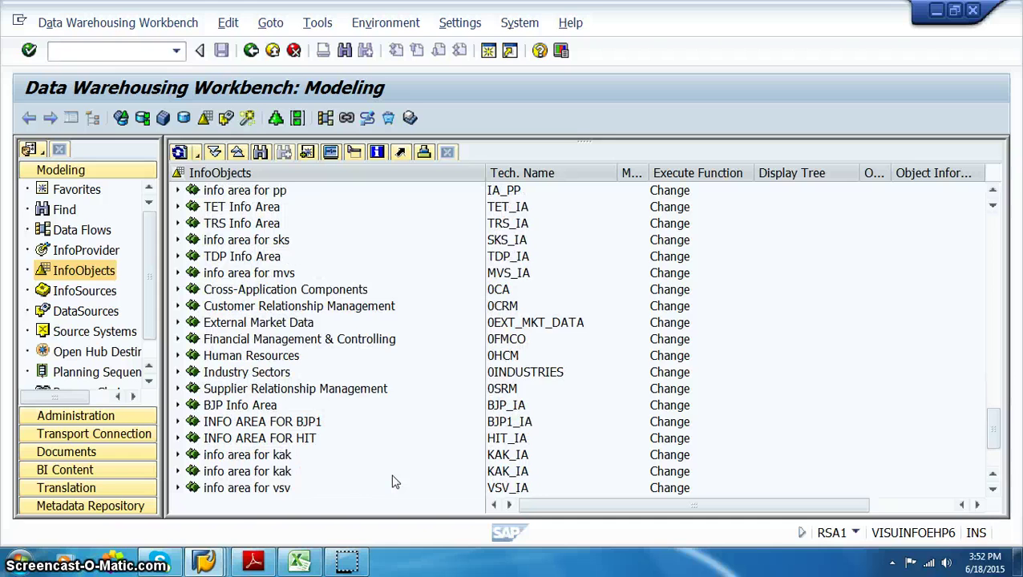
right_click(227, 491)
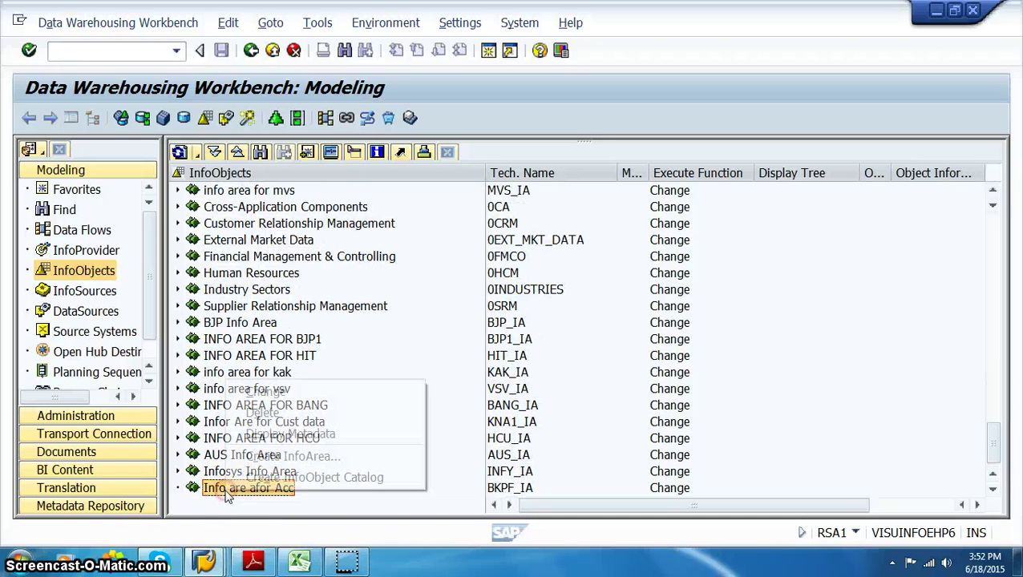
click(271, 477)
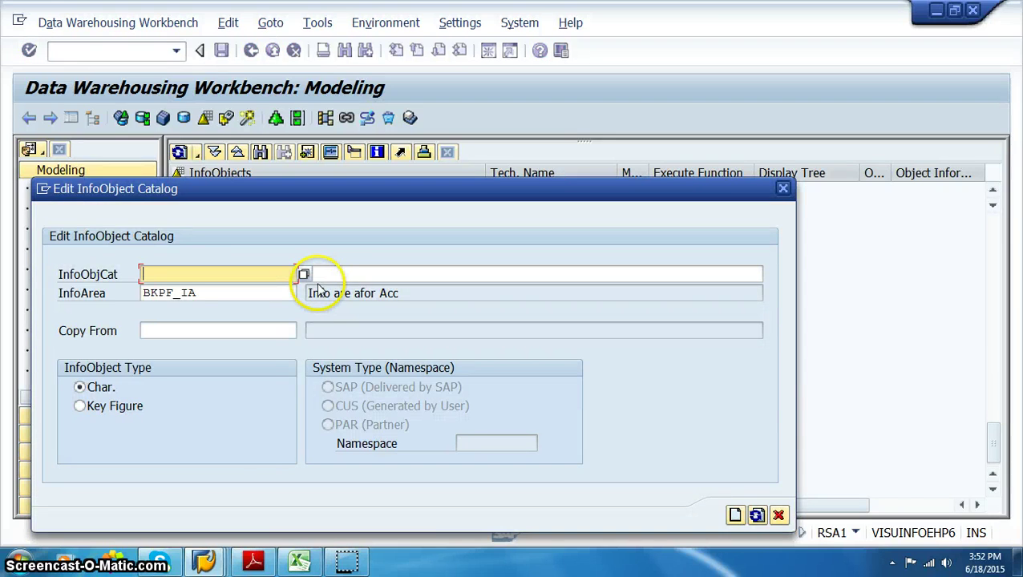
text(bkpf_ioc)
key(Tab)
text(Chars)
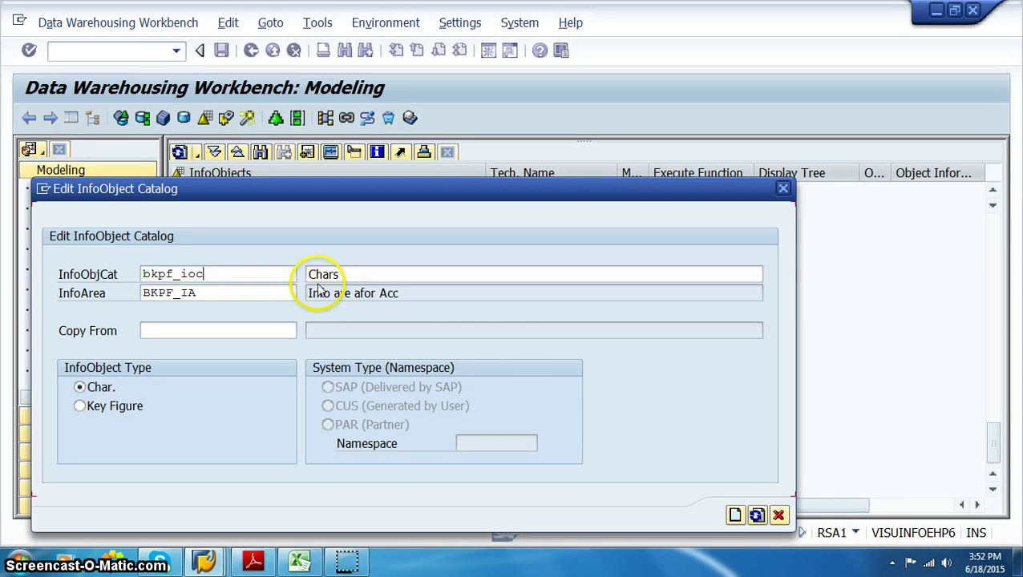
key(Return)
click(738, 515)
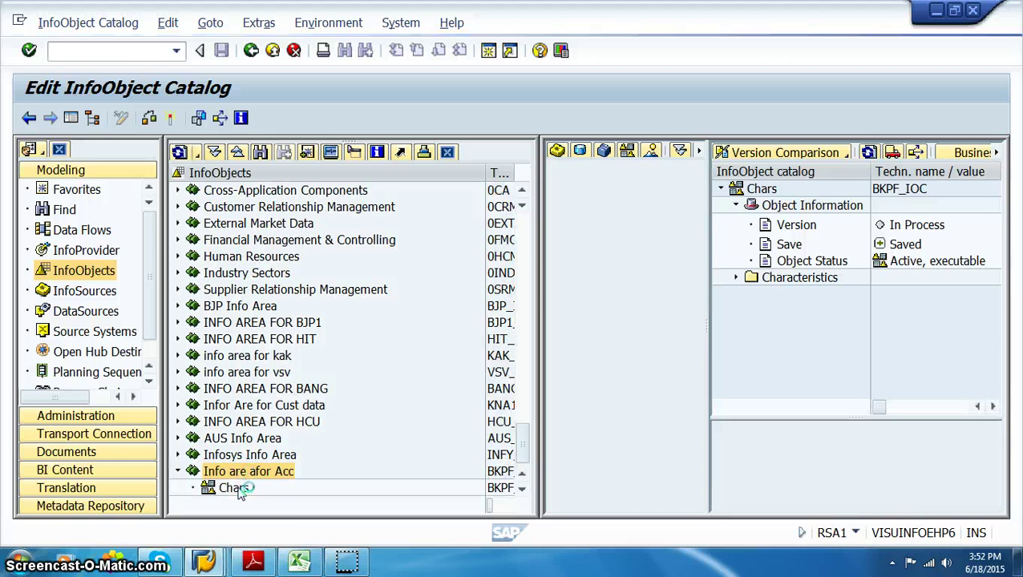
Step: Start a second InfoObject catalog in Info are afor Acc, named BKPF_IOK
right_click(240, 471)
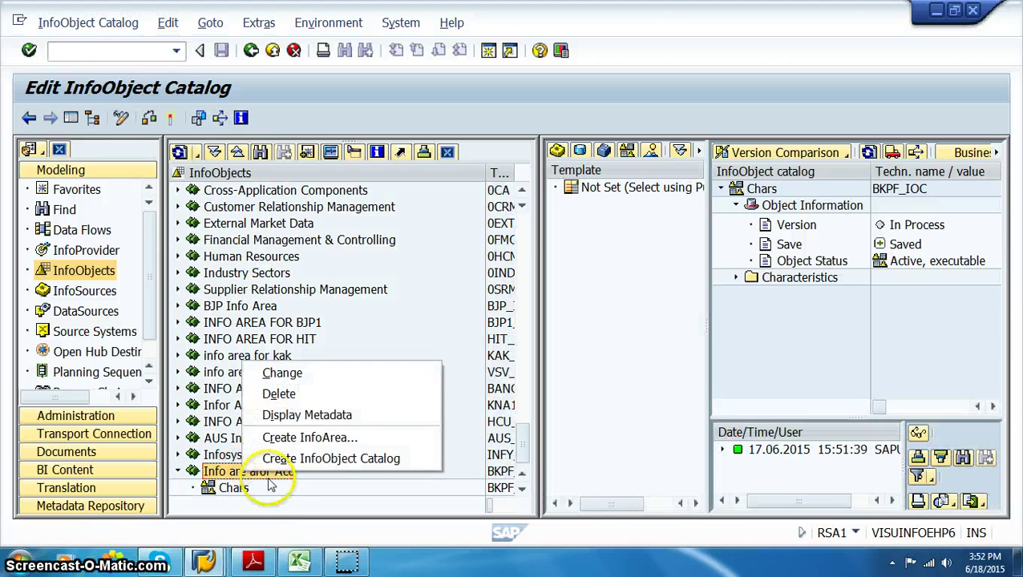
click(281, 461)
key(BackSpace)
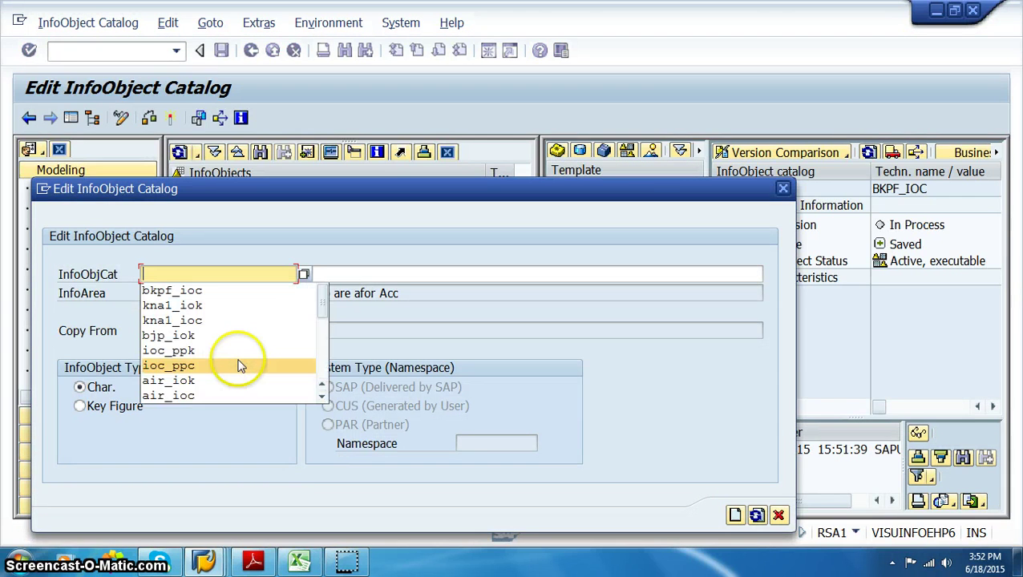
key(Down)
key(Up)
key(Up)
key(Up)
key(Up)
key(Up)
key(Up)
key(Return)
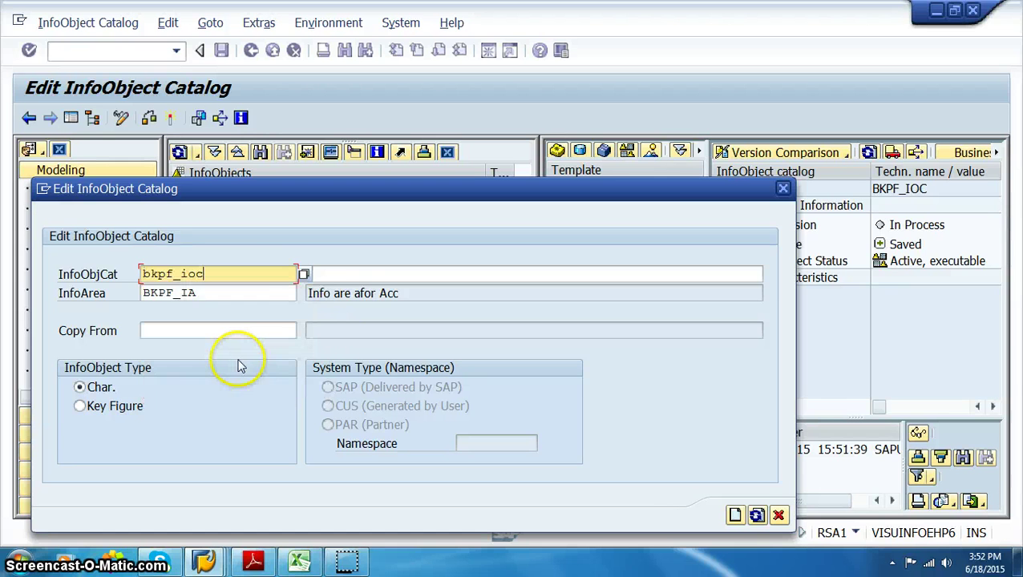
text(k)
key(Tab)
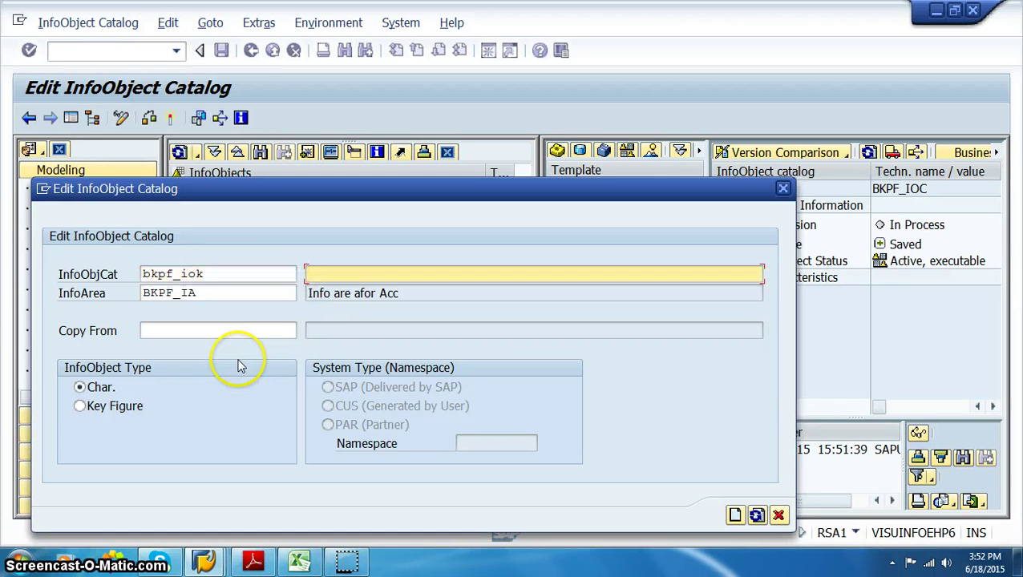
Step: Make it a key figure catalog described 'Key Fig', then create and activate it
click(100, 414)
click(338, 274)
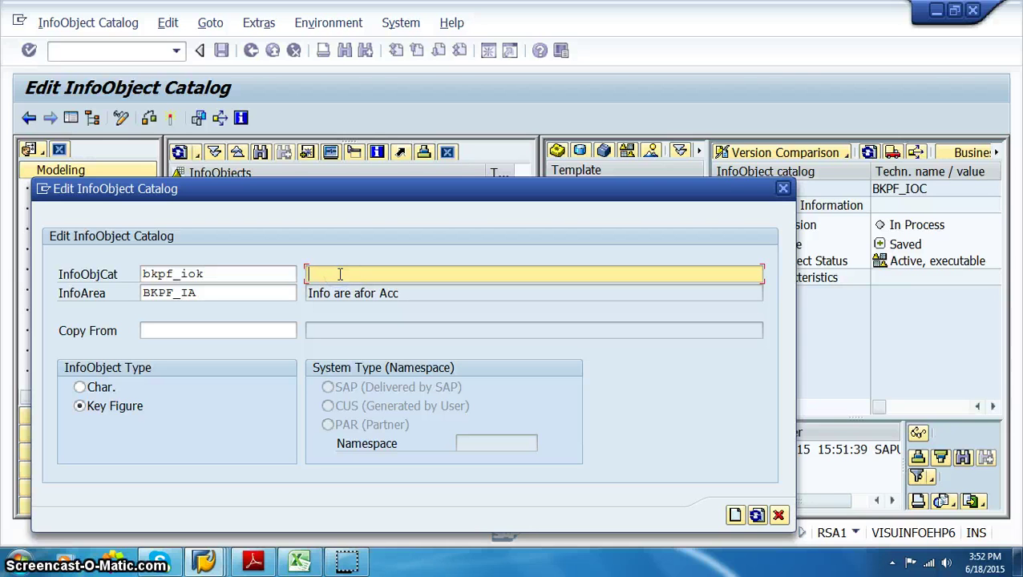
text(Key Fig)
key(Return)
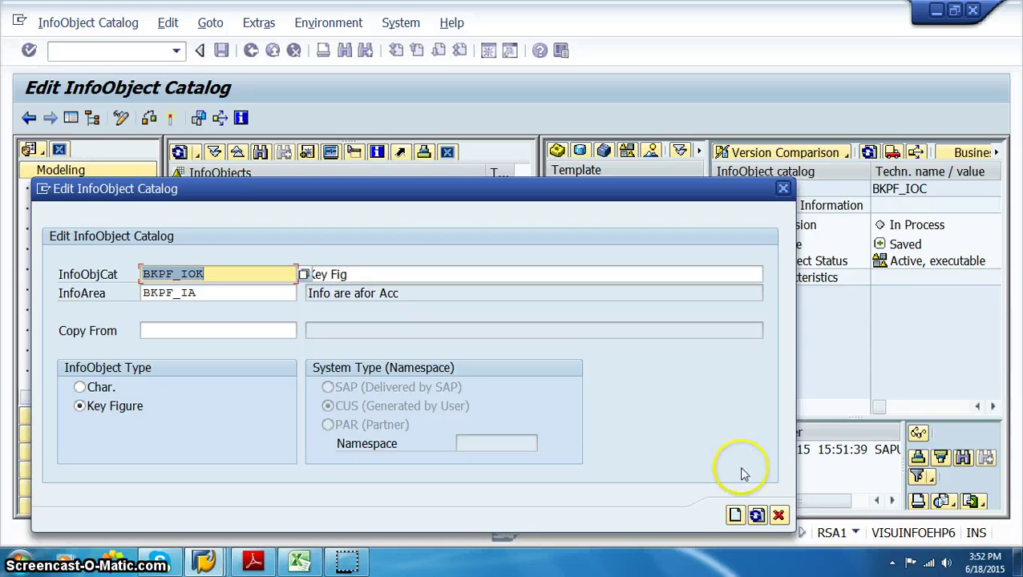
click(735, 517)
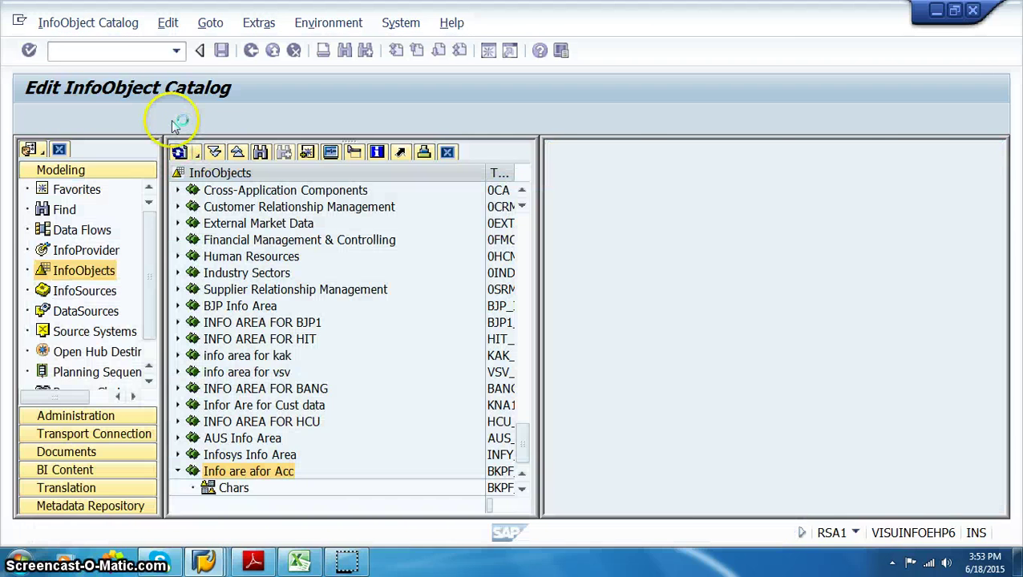
click(171, 119)
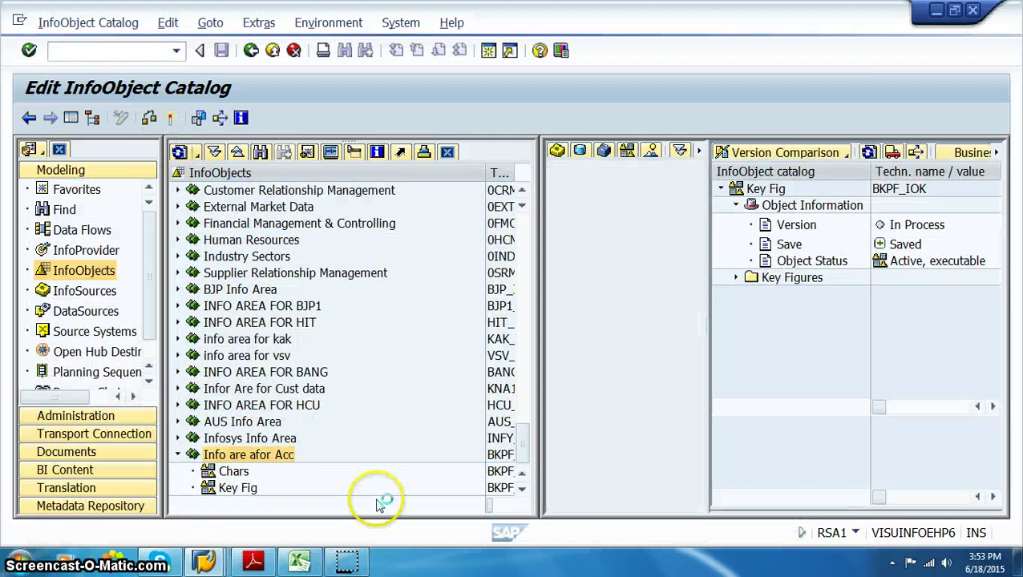
Step: Start characteristic BUKRS 'Comp Code' in Chars, checking its type and length in the field list
right_click(239, 473)
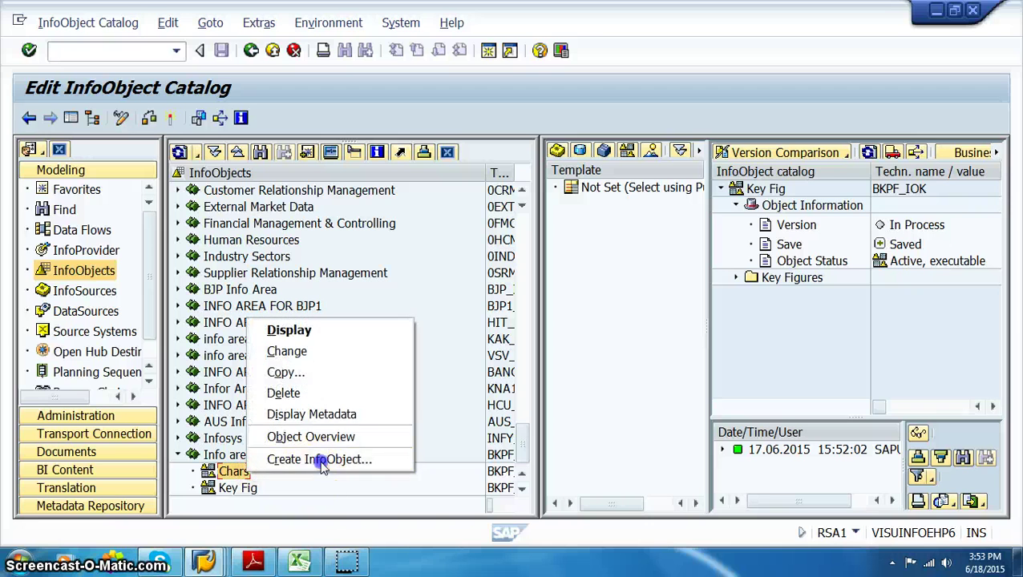
click(319, 458)
click(315, 565)
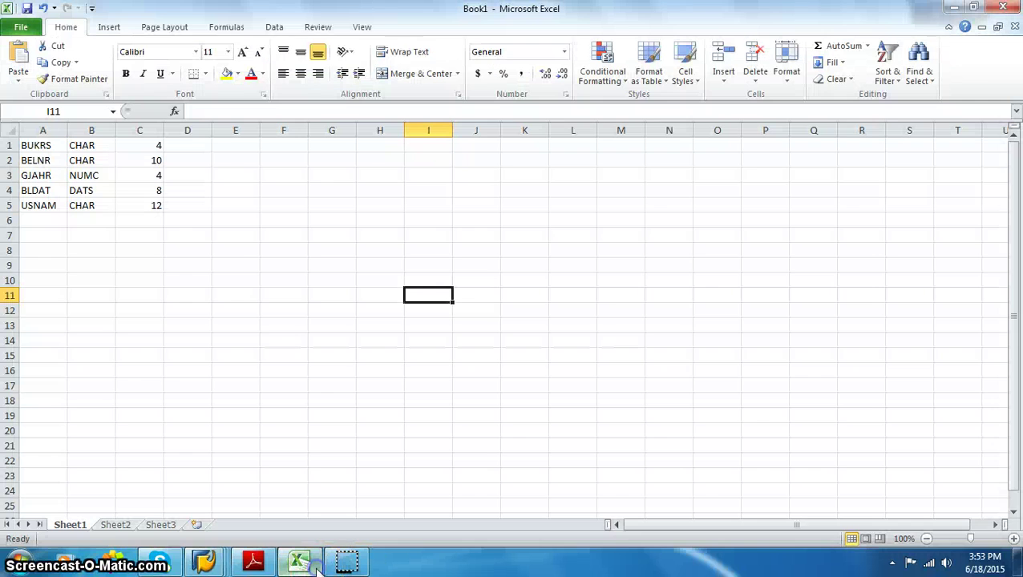
click(316, 566)
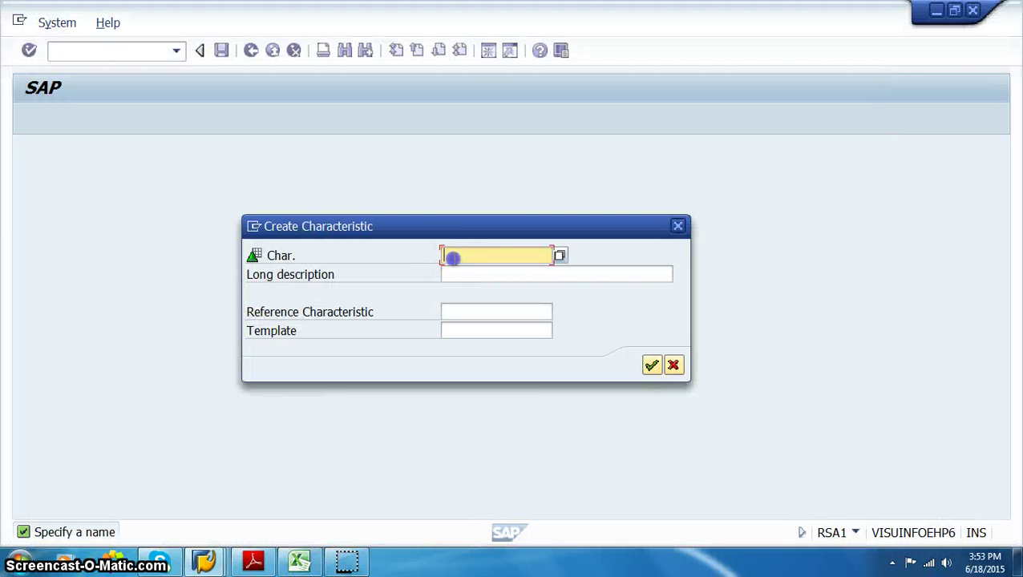
key(Tab)
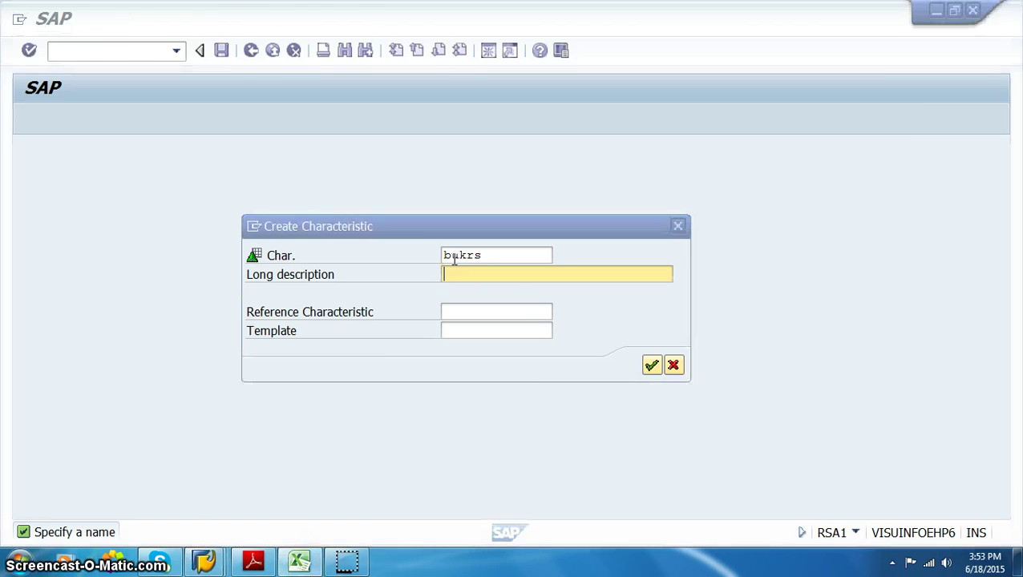
key(alt+Tab)
key(alt+Tab)
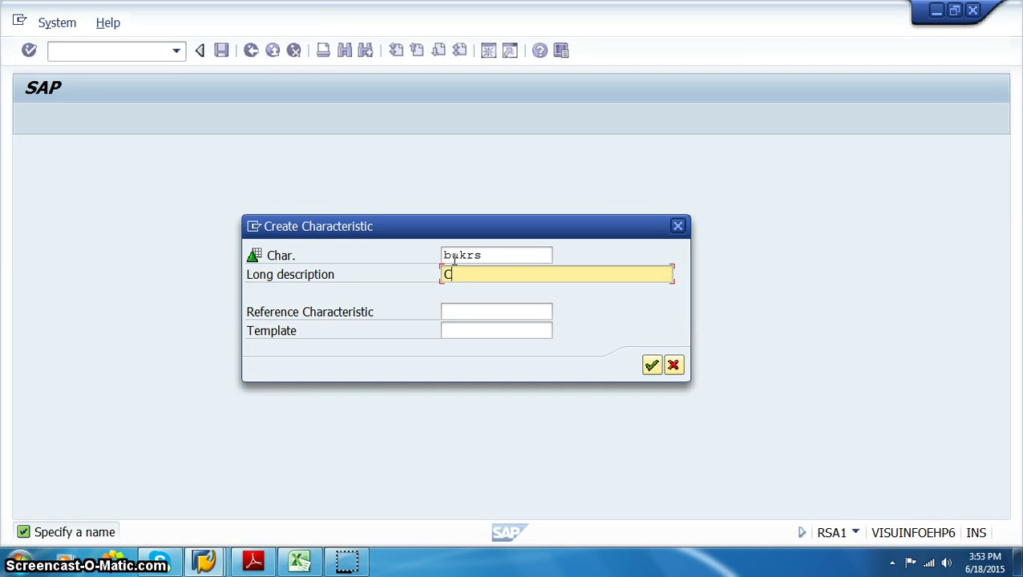
text(de)
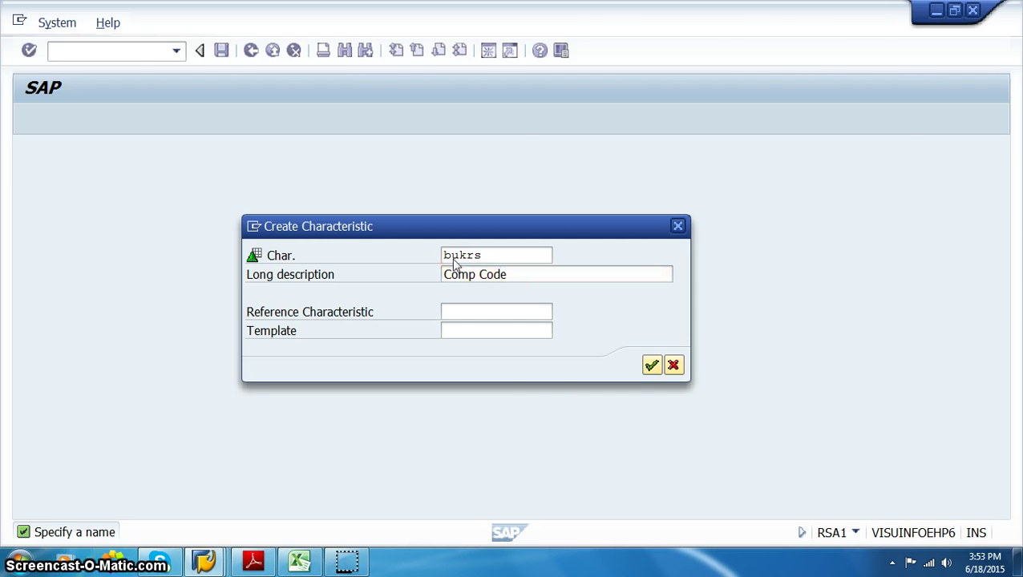
key(alt+Tab)
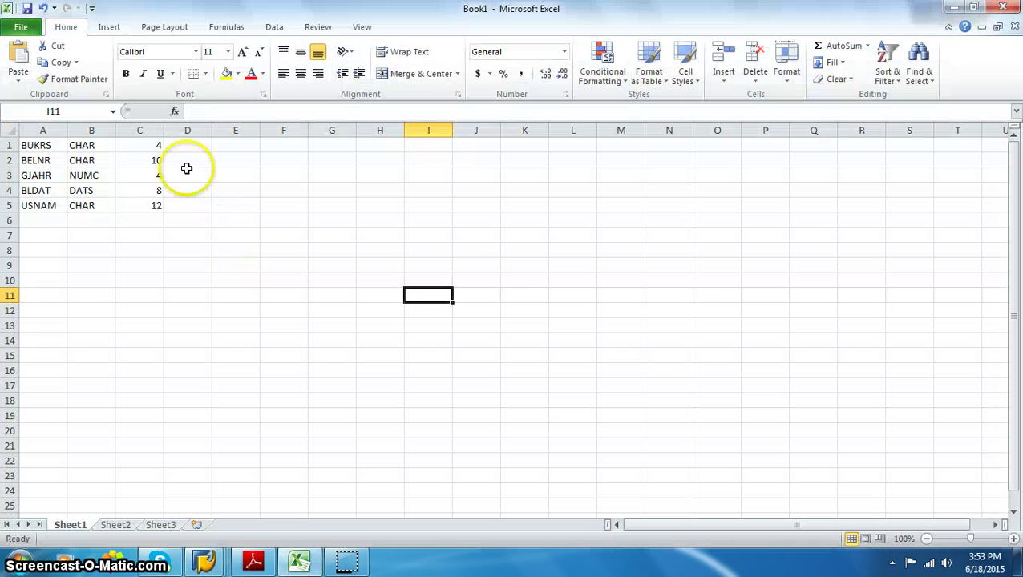
click(88, 145)
click(146, 145)
key(alt+Tab)
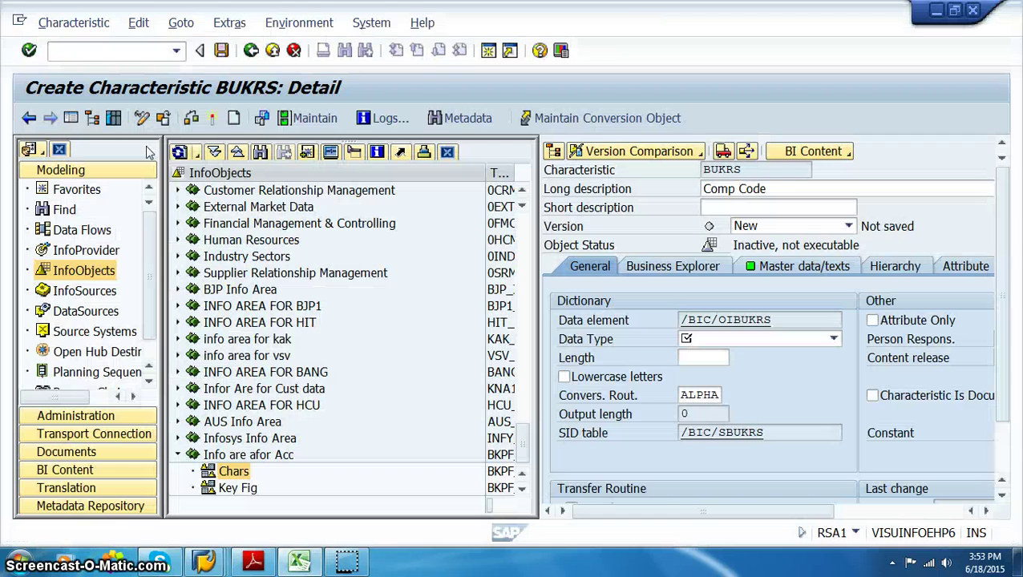
Step: Set BUKRS to data type CHAR with length 4 and check it
click(726, 345)
click(703, 357)
click(703, 357)
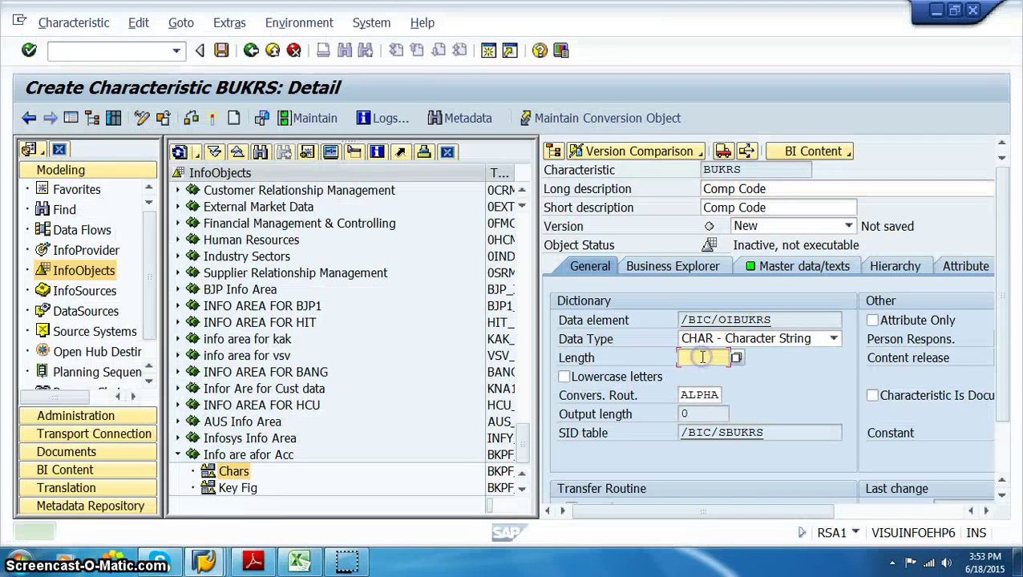
text(4)
click(226, 127)
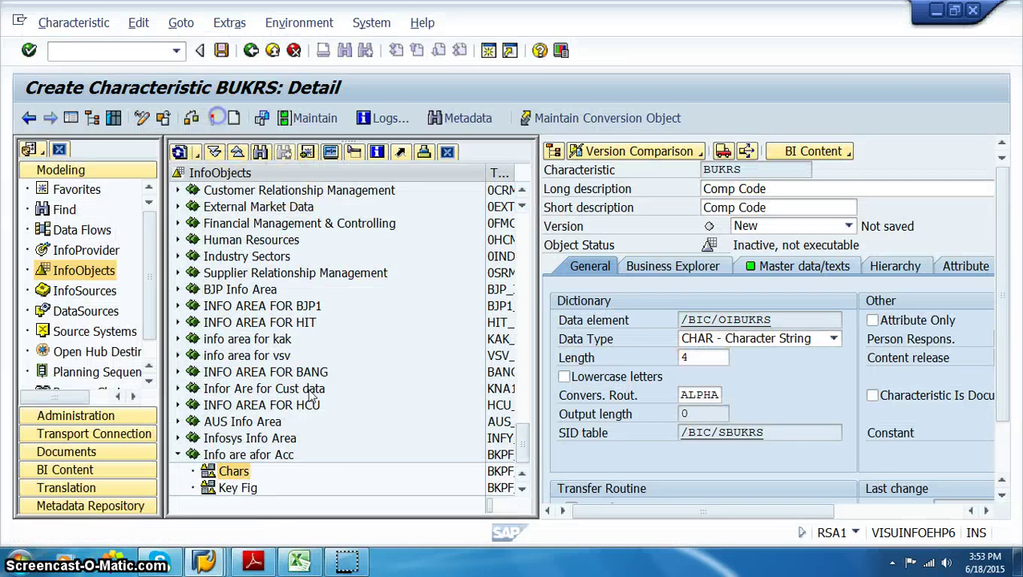
Step: Look up BELNR's data type in the spreadsheet, then activate BUKRS
key(alt+Tab)
click(42, 161)
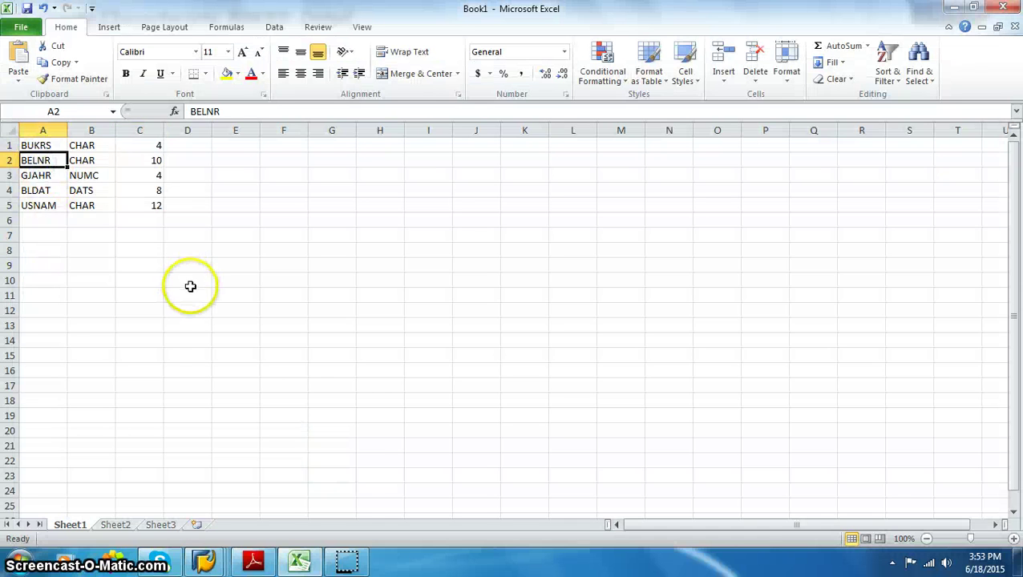
scroll(297, 393, up, 7)
click(196, 195)
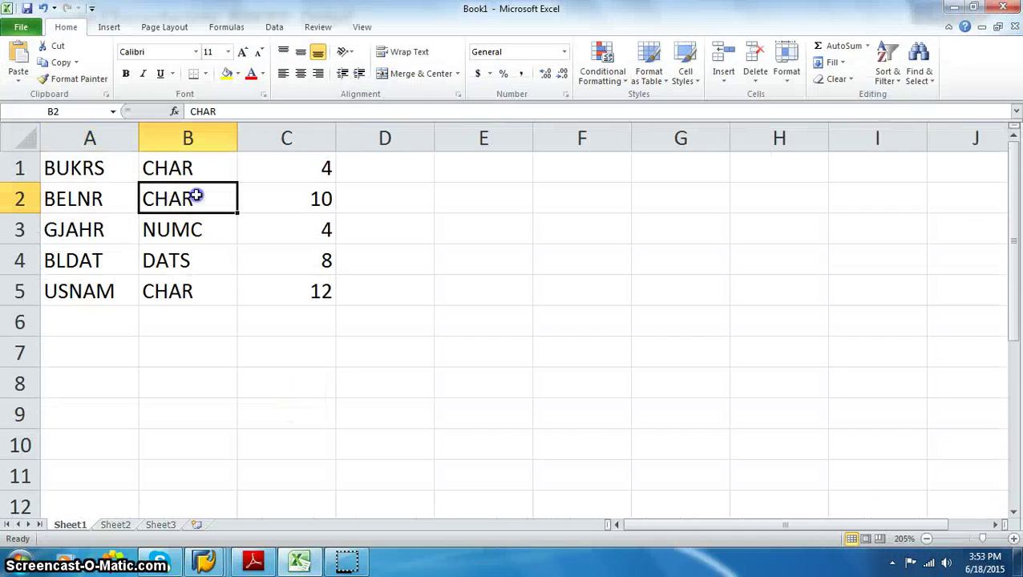
key(alt+Tab)
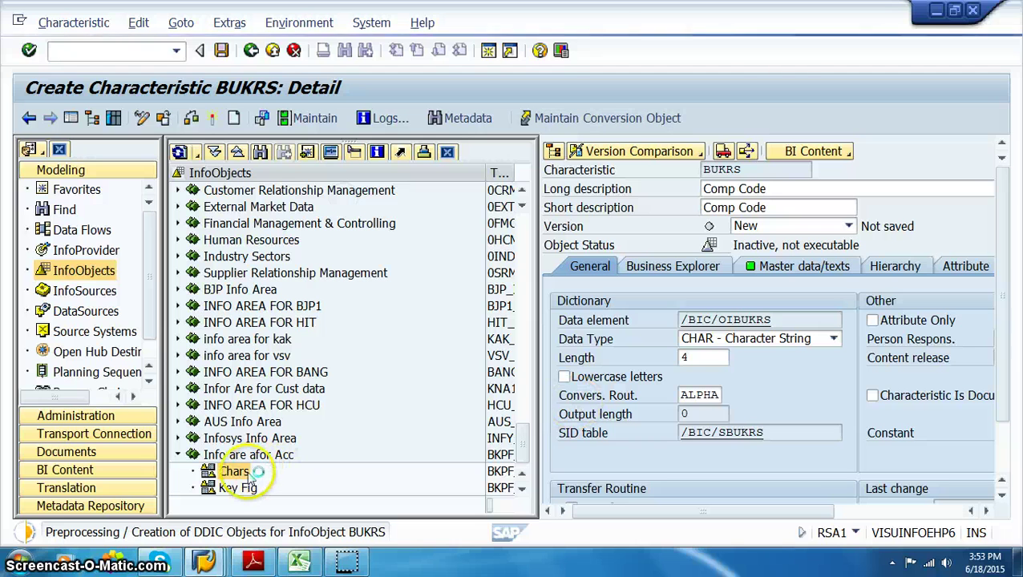
click(249, 475)
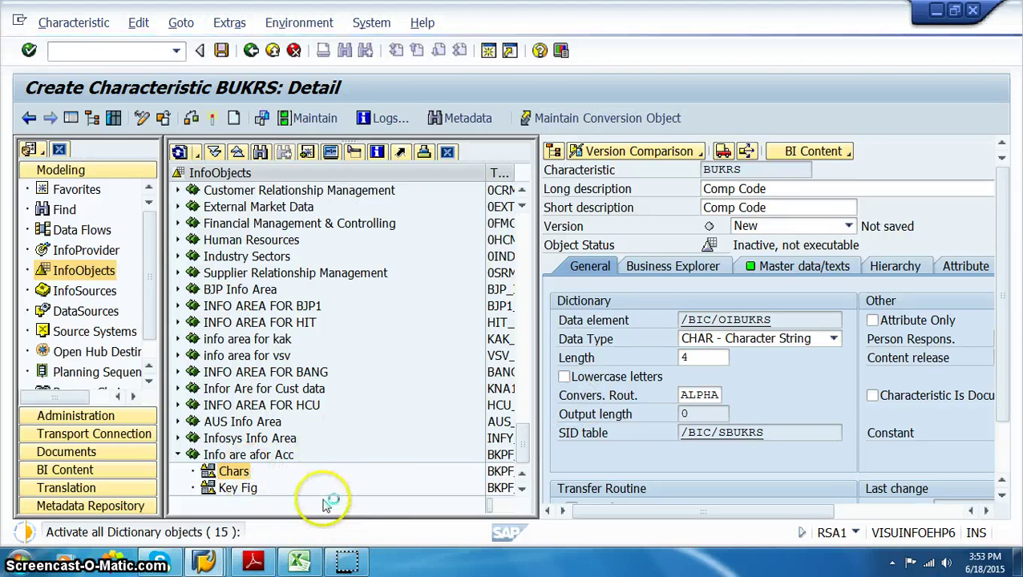
Step: Review the USNAM, GJAHR and BLDAT entries in the field list while activation finishes
key(alt+Tab)
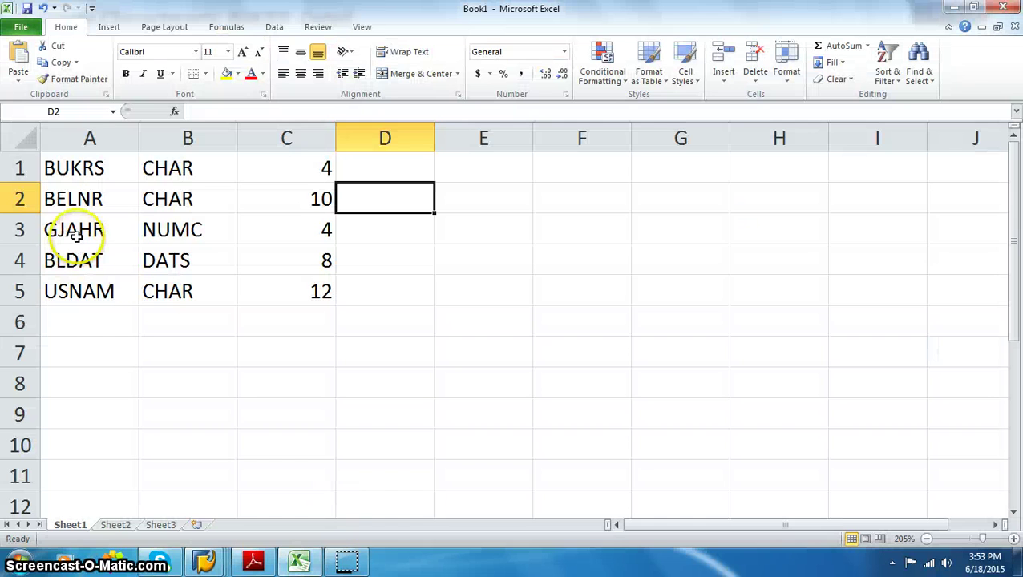
click(201, 297)
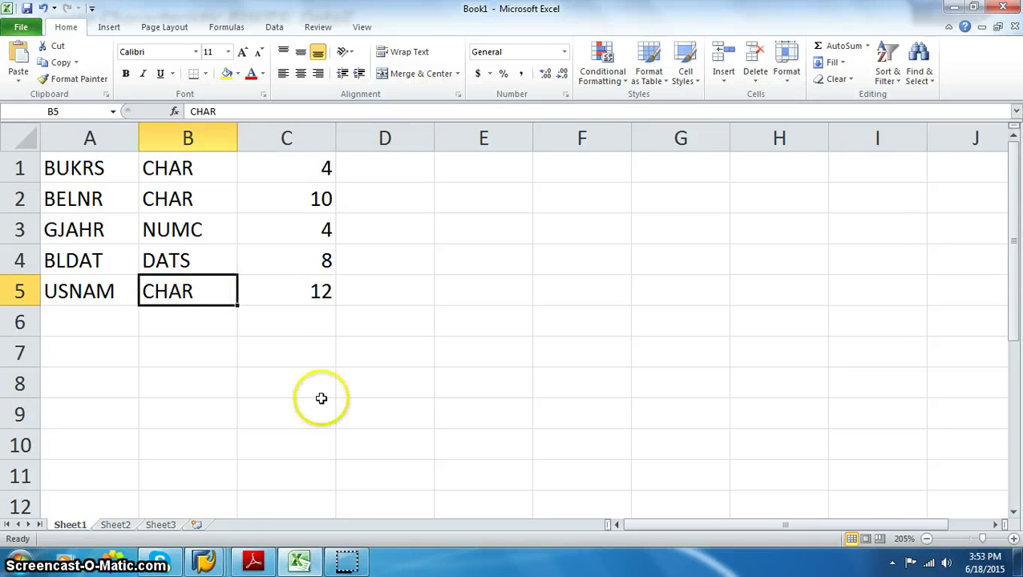
key(alt+Tab)
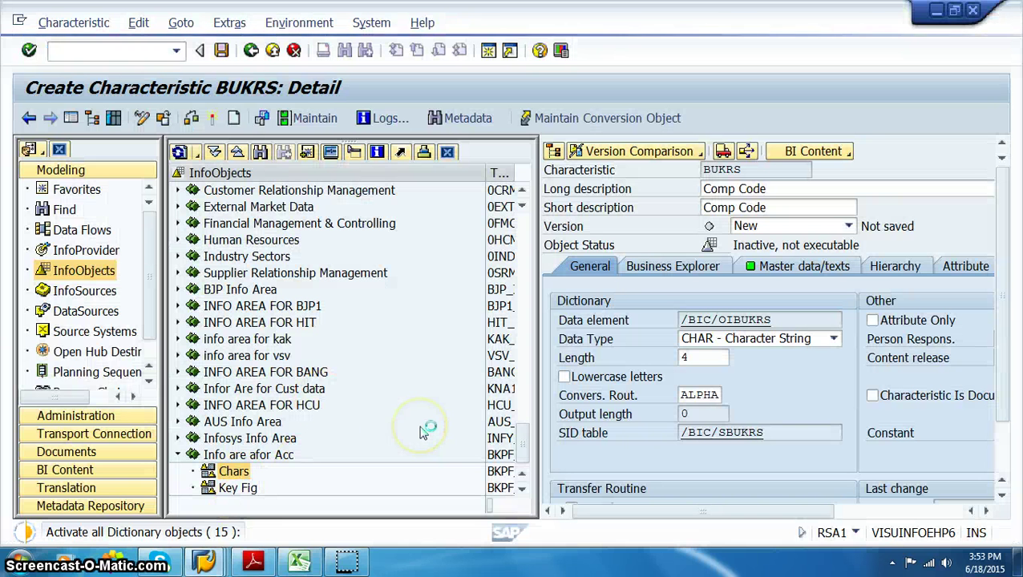
key(alt+Tab)
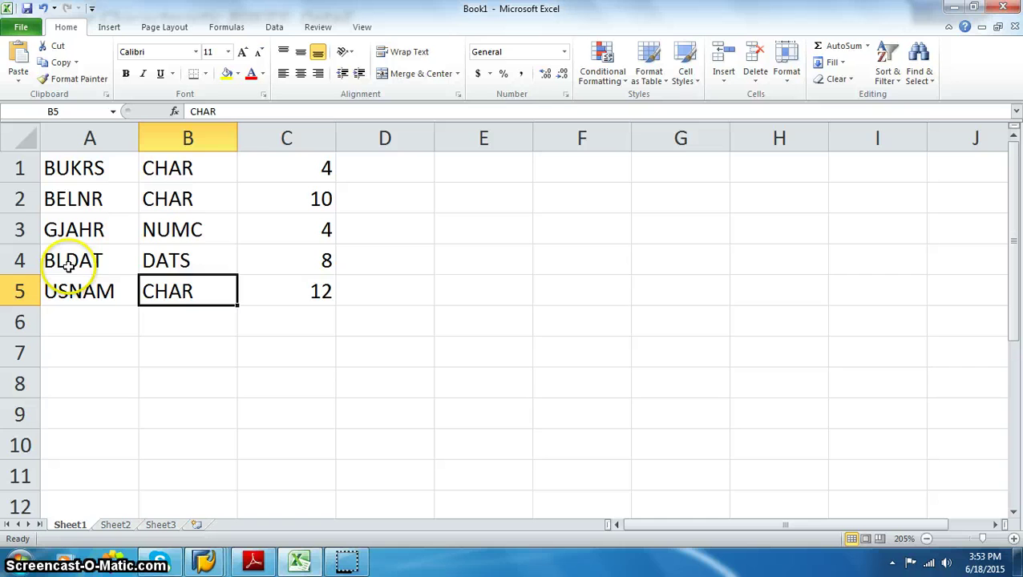
click(101, 238)
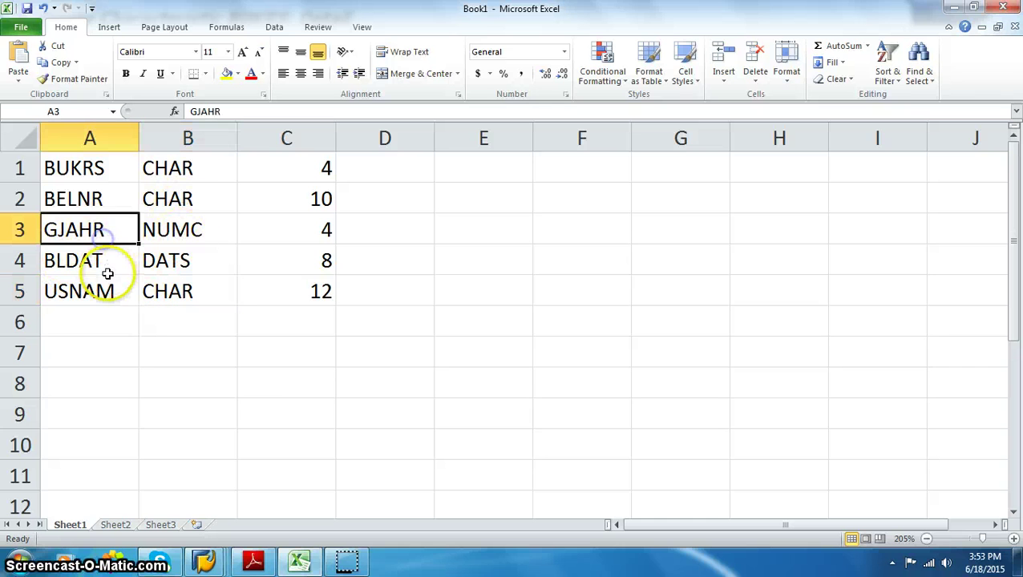
click(103, 268)
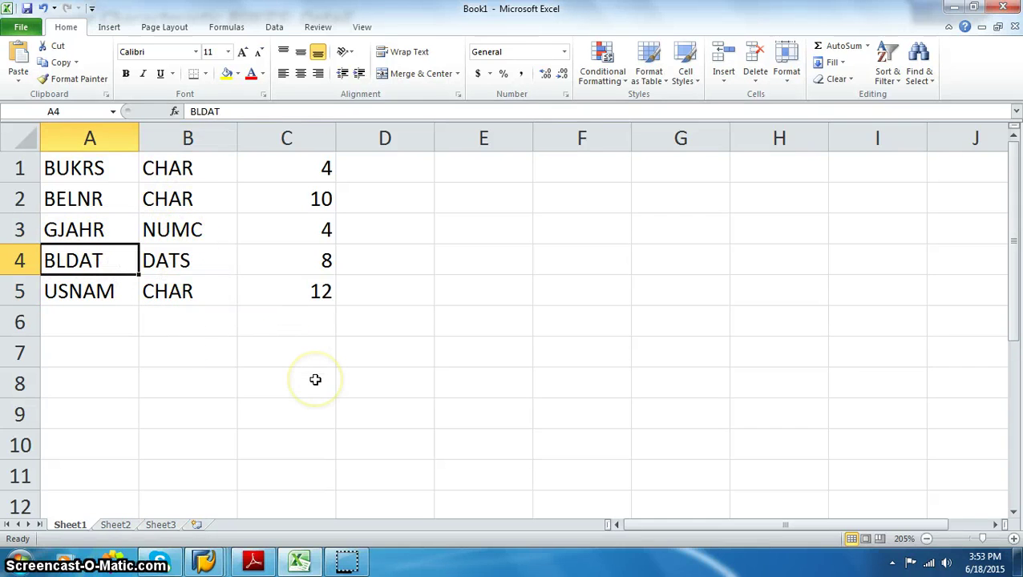
key(alt+Tab)
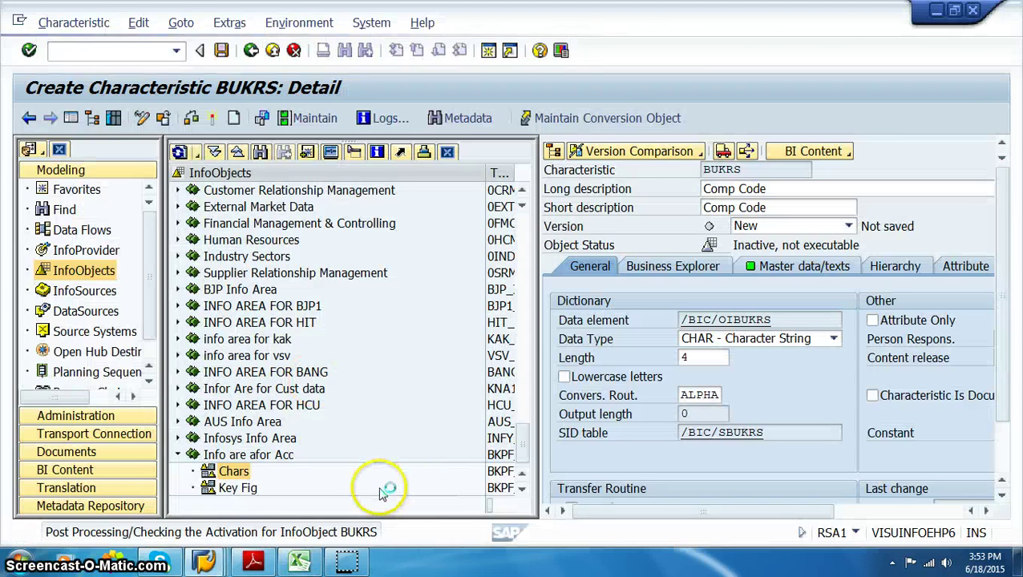
key(alt+Tab)
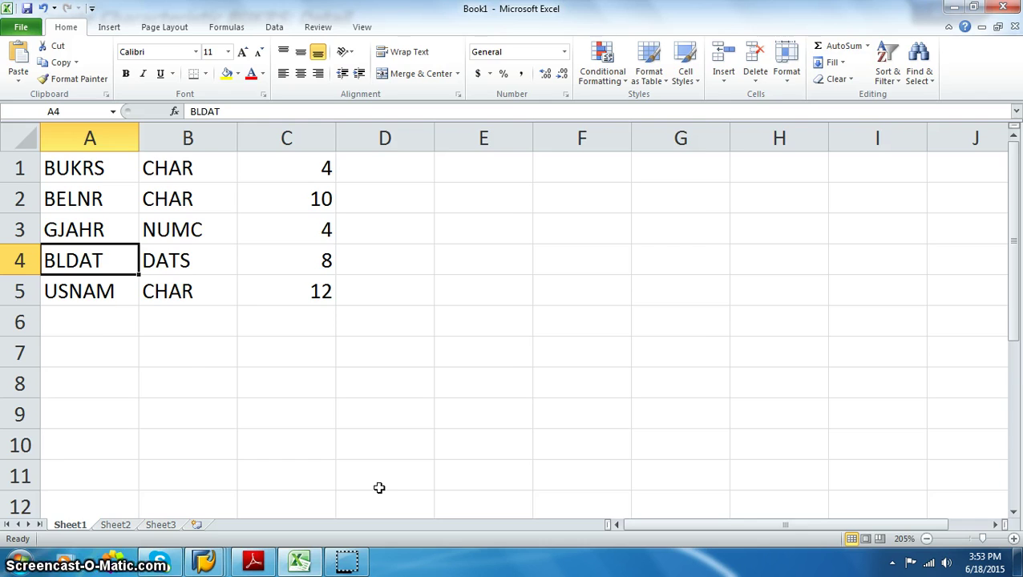
key(alt+Tab)
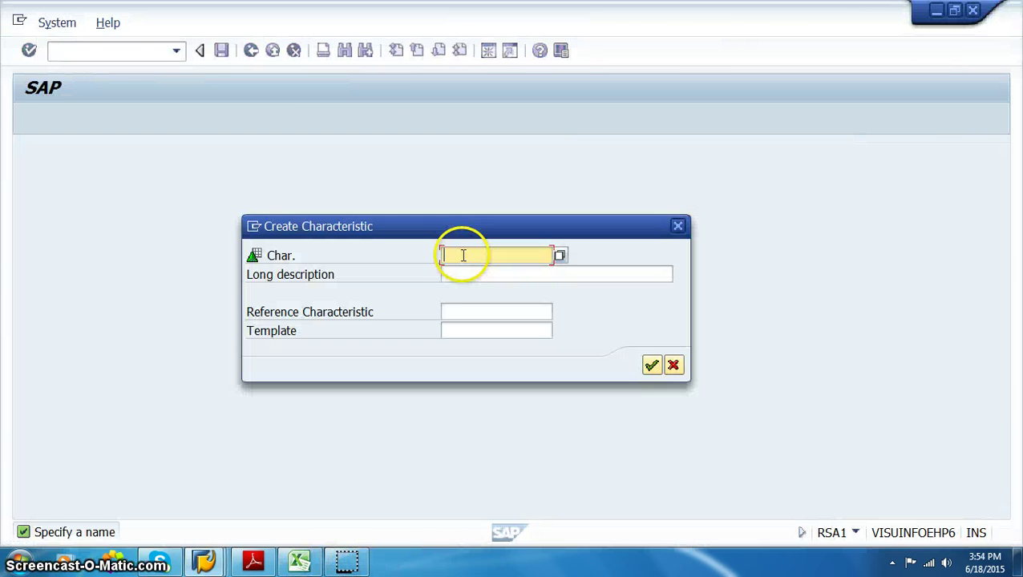
Step: Create characteristic BELNR with description 'Acc no'
text(b)
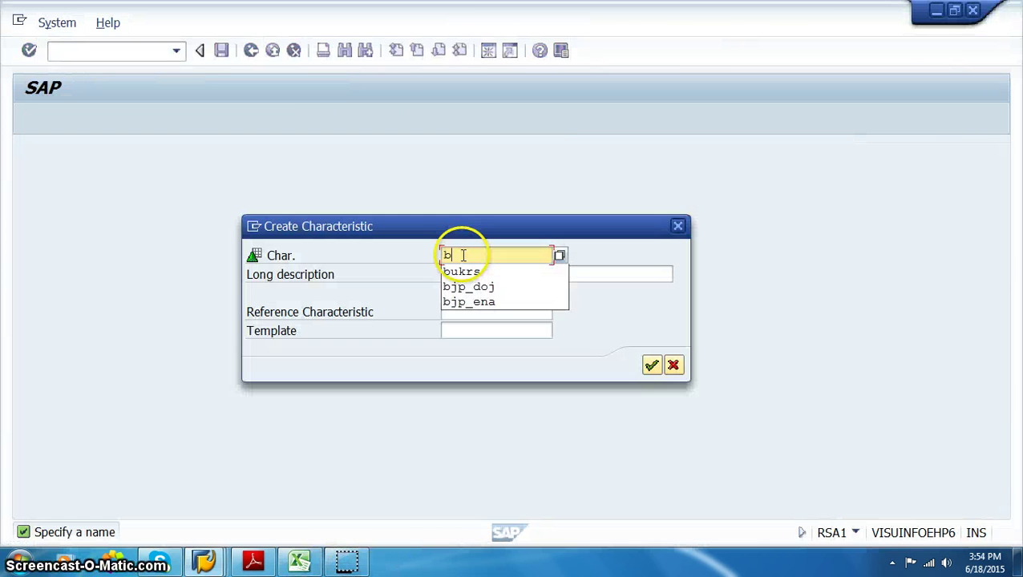
key(BackSpace)
text(belnr)
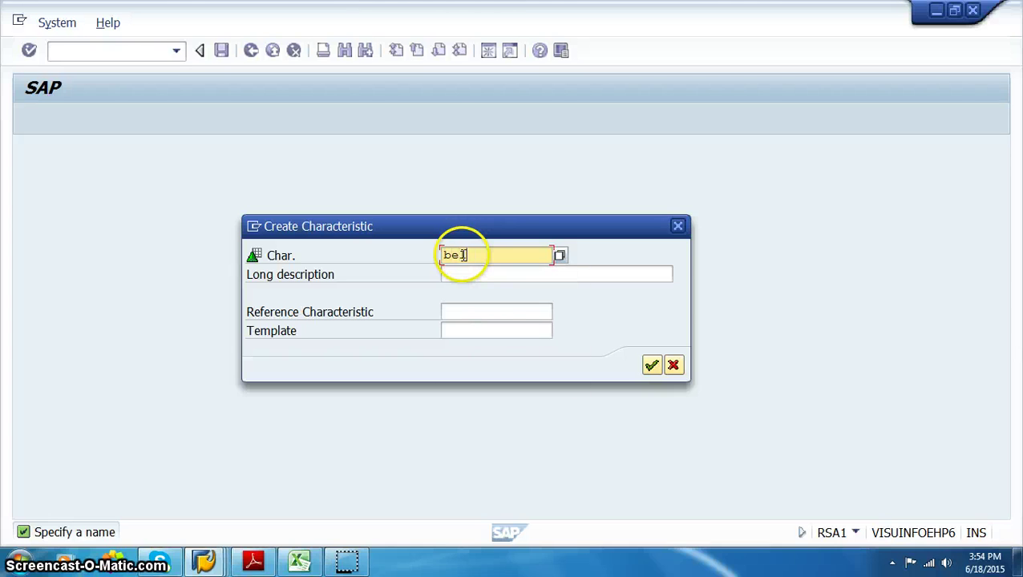
key(Tab)
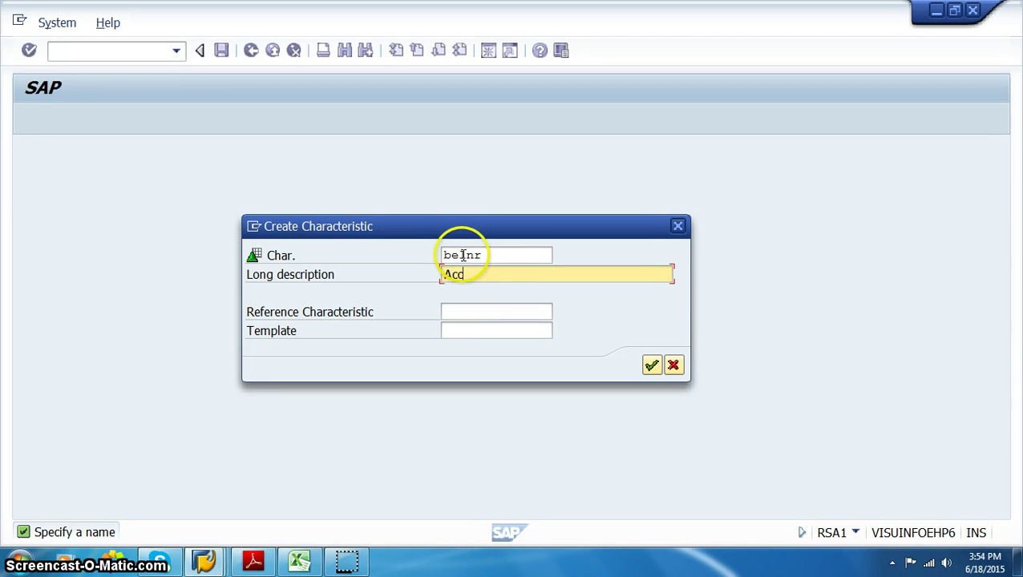
text(Acc no)
key(Return)
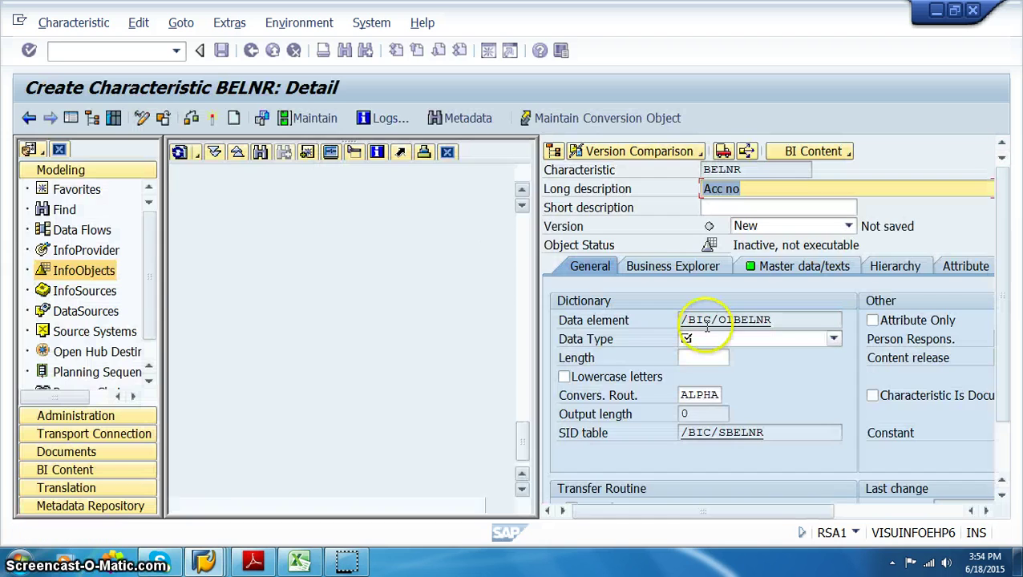
Step: Give BELNR data type CHAR with length 10 and save it
click(724, 339)
click(686, 355)
key(alt+Tab)
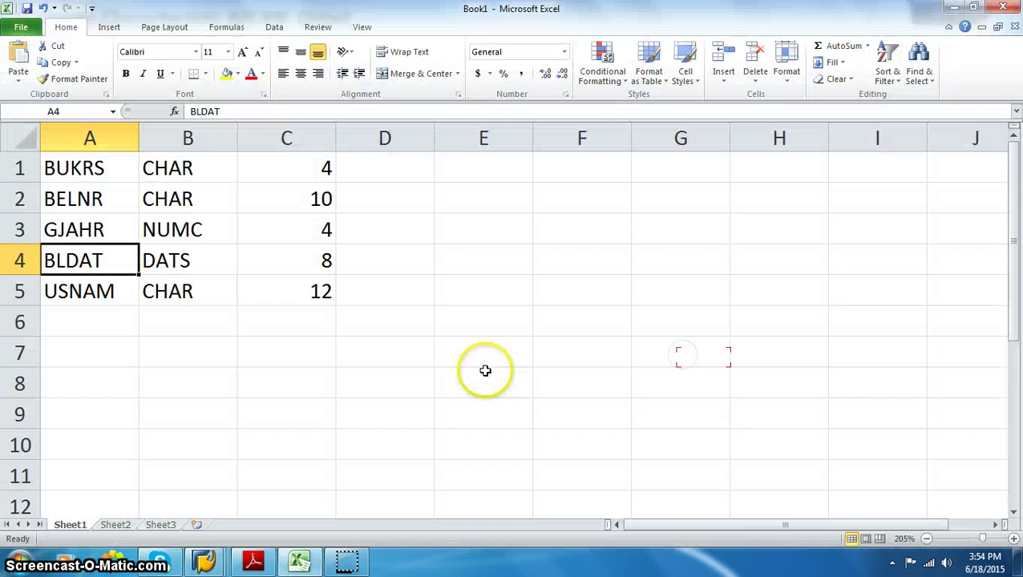
key(alt+Tab)
click(699, 359)
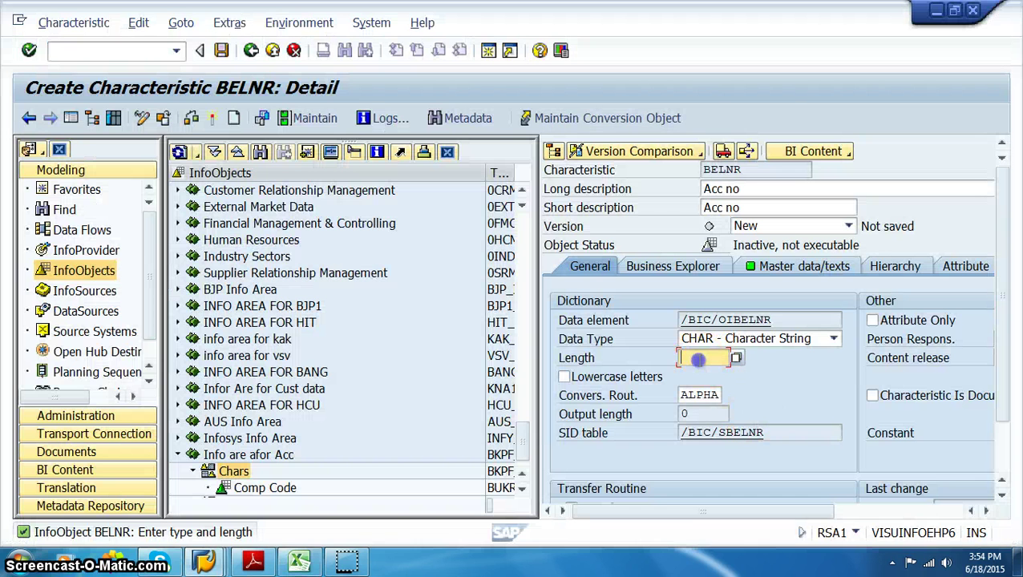
text(10)
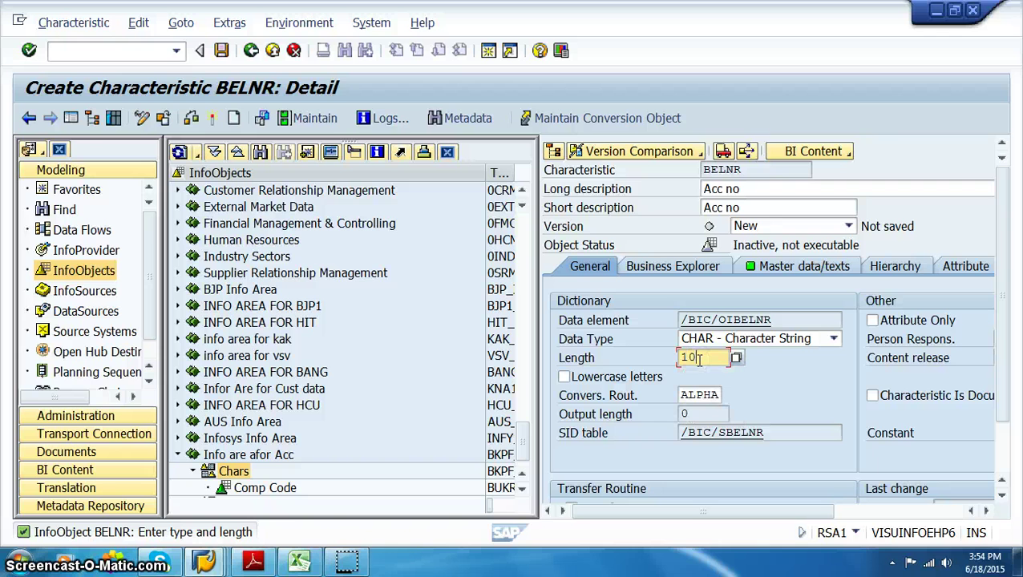
click(221, 50)
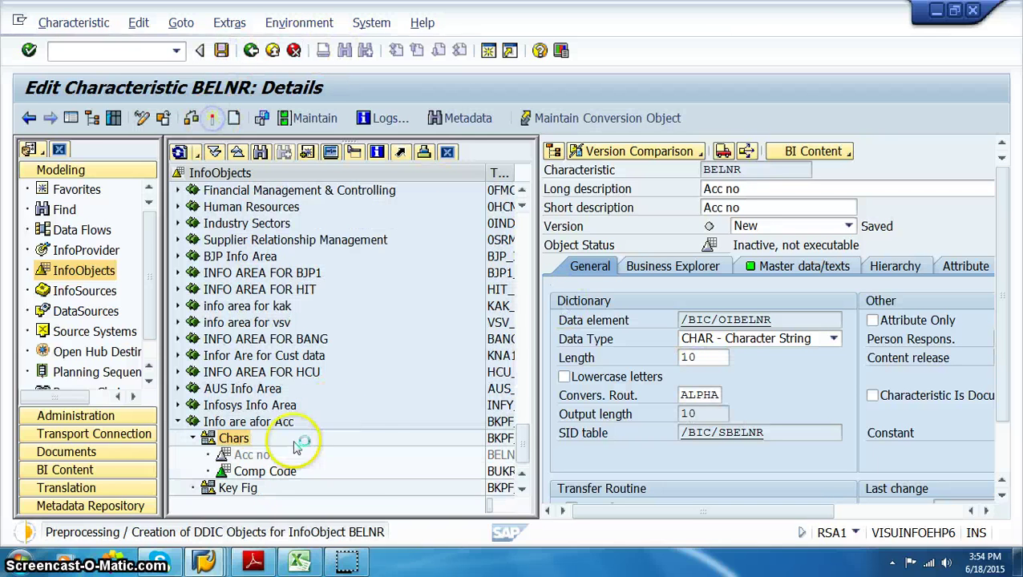
Step: Check the USNAM row in the Excel field list
key(alt+Tab)
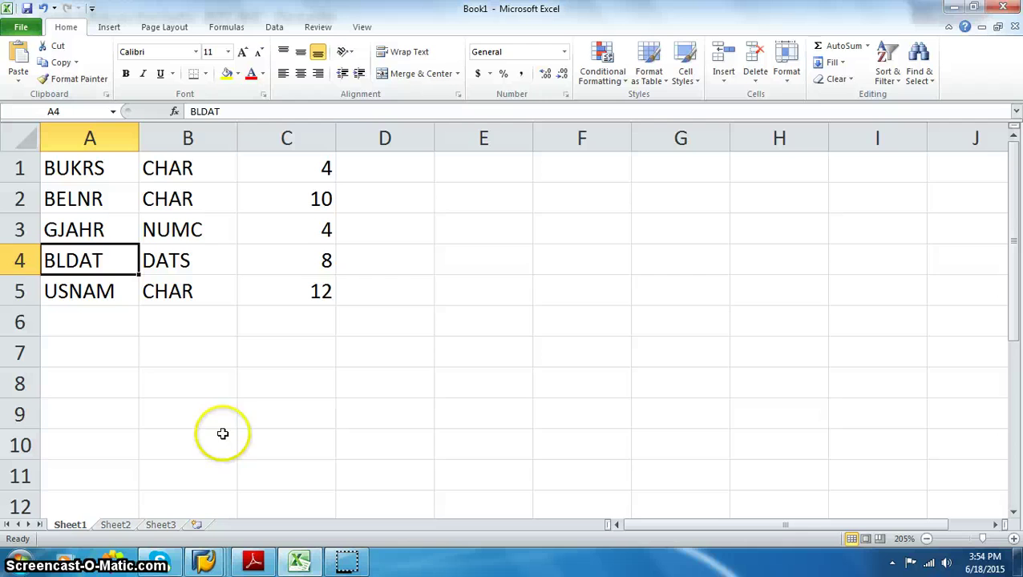
click(98, 299)
key(alt+Tab)
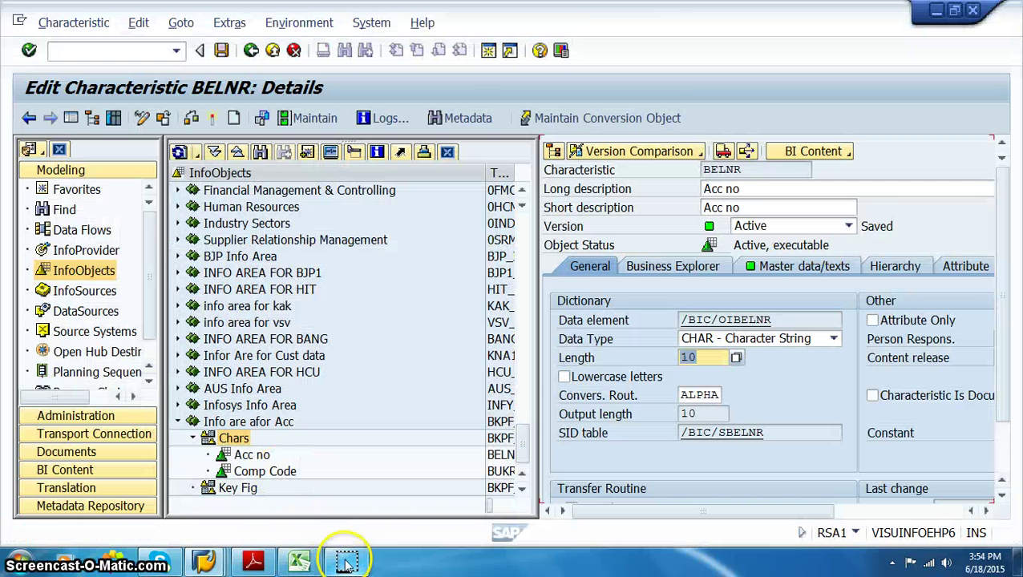
Step: Create characteristic USNAM in Chars with description 'Username'
right_click(283, 474)
click(277, 426)
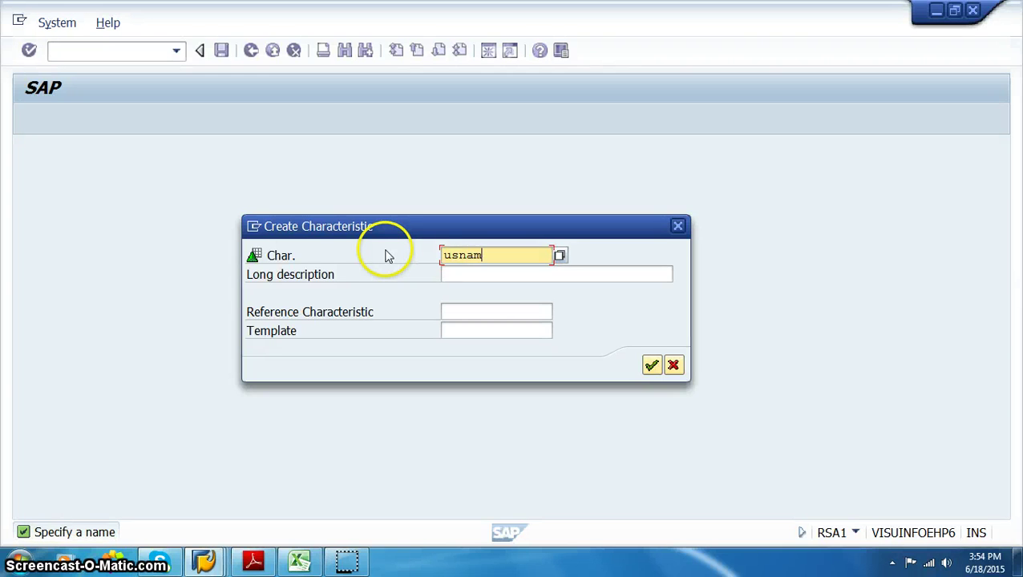
key(Tab)
text(Usernam)
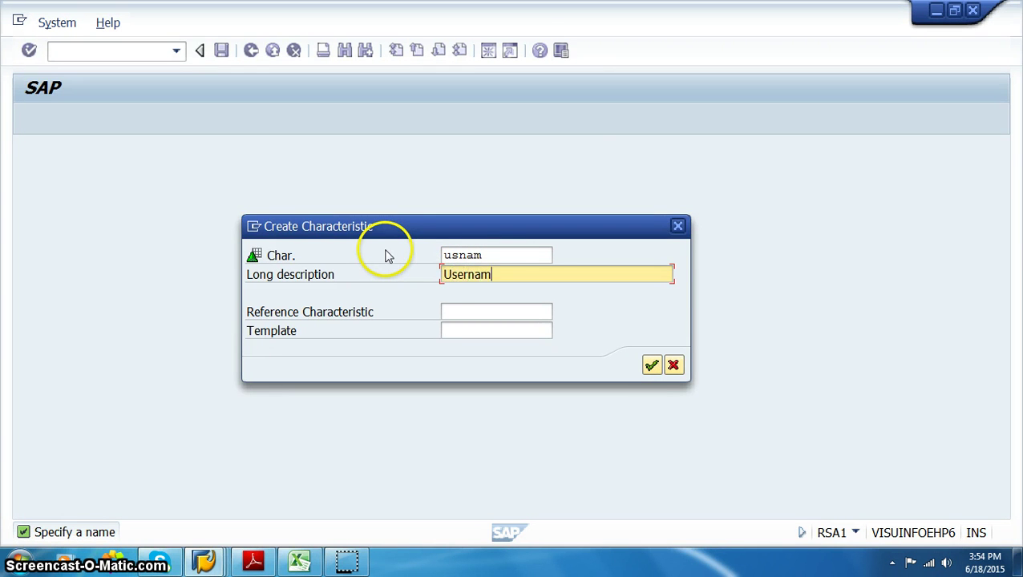
text(e)
key(Return)
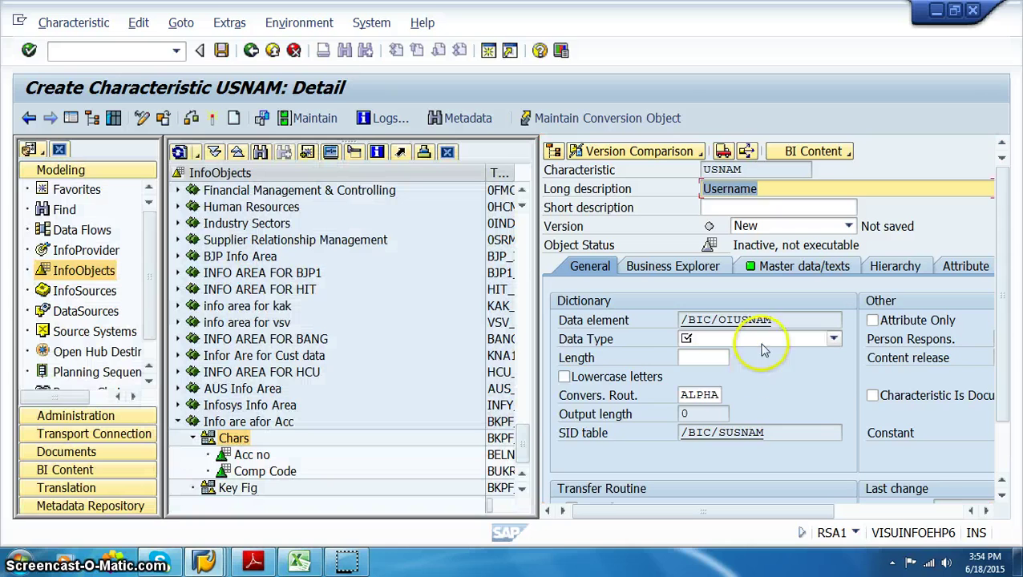
Step: Give USNAM data type CHAR with length 12, then save and activate it
click(763, 346)
click(731, 354)
key(alt+Tab)
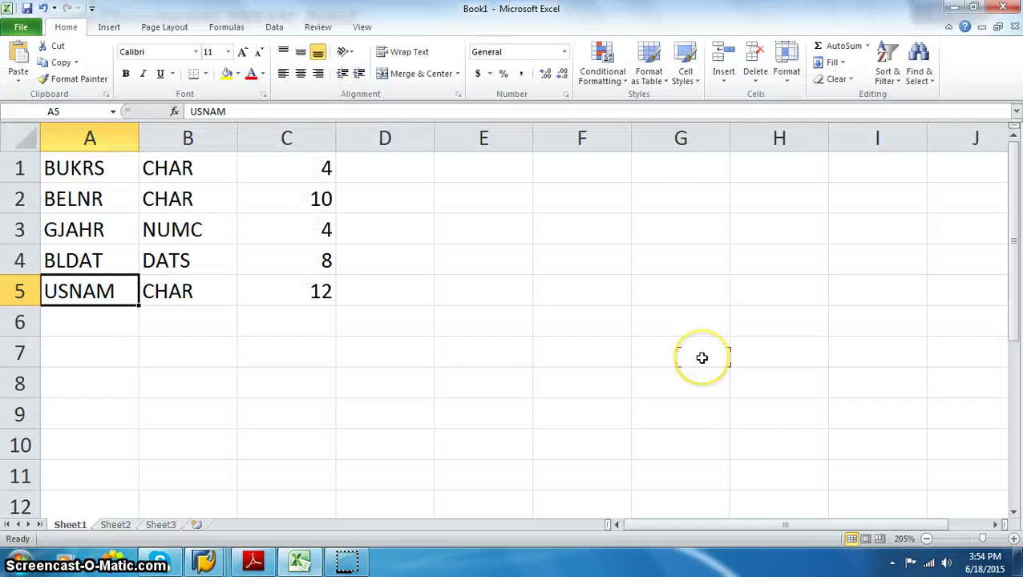
key(alt+Tab)
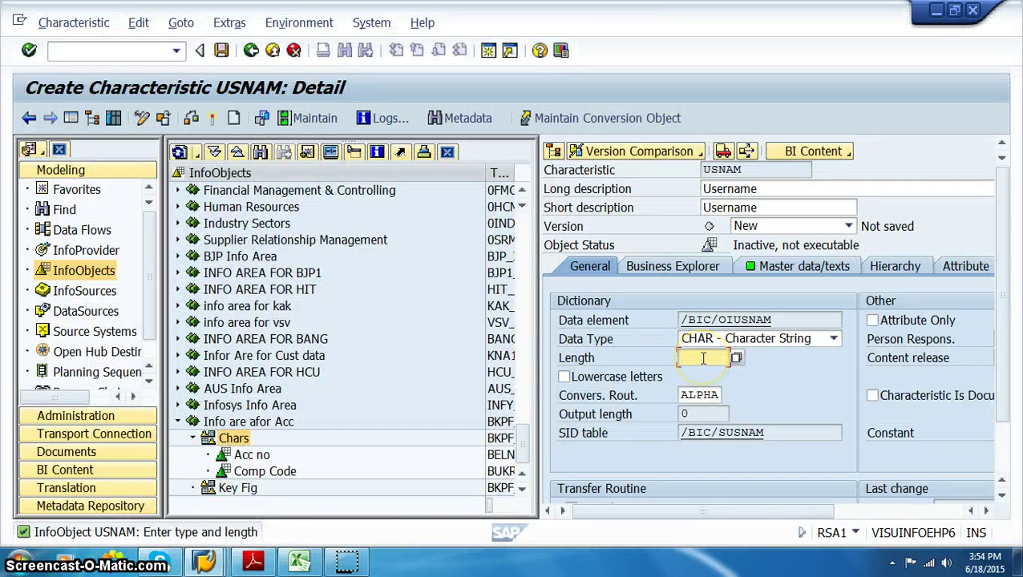
text(12)
click(222, 49)
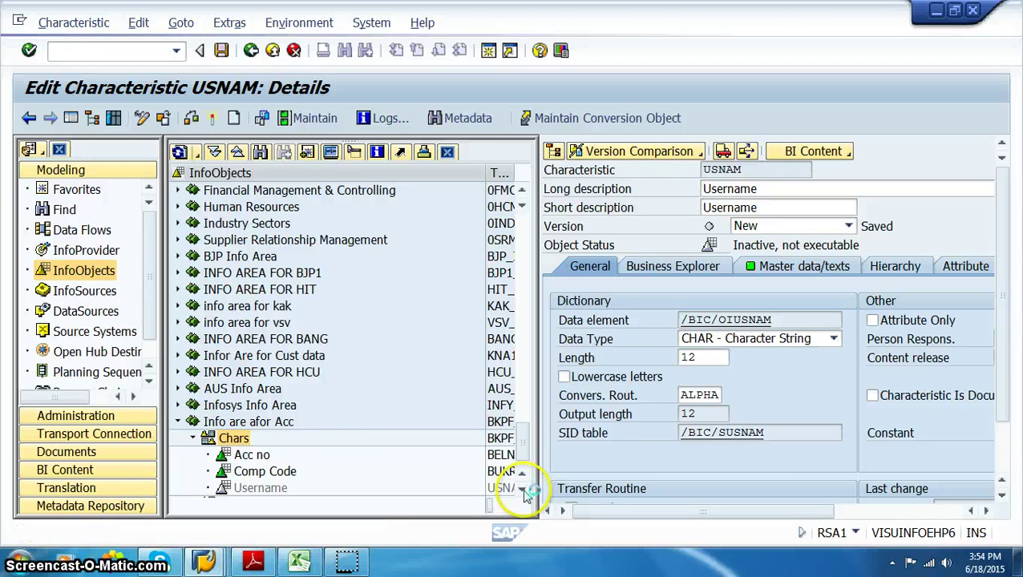
click(522, 491)
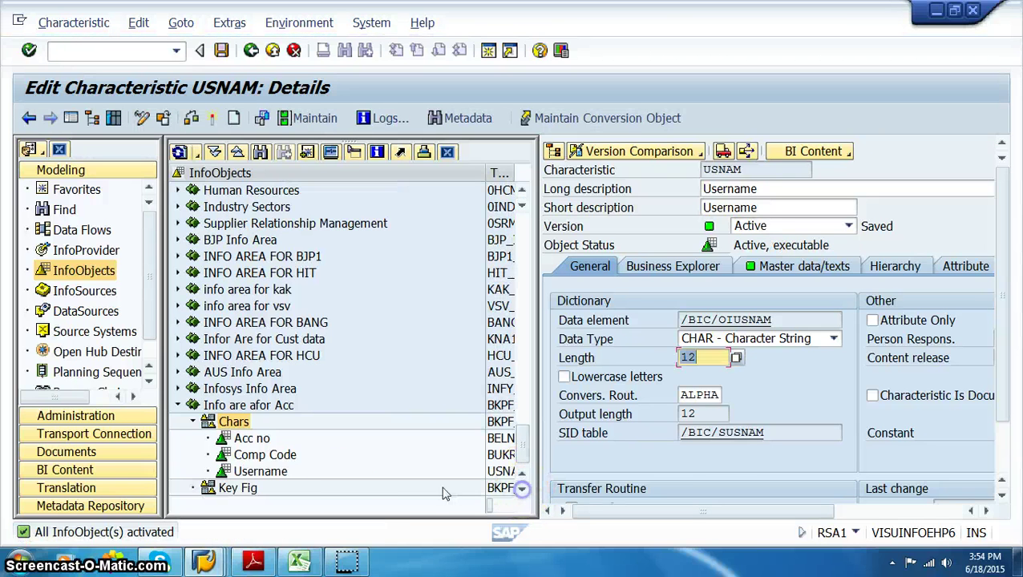
Step: Begin key figure GJAHR described 'Fic Year' in the Key Fig catalog
right_click(237, 490)
click(261, 473)
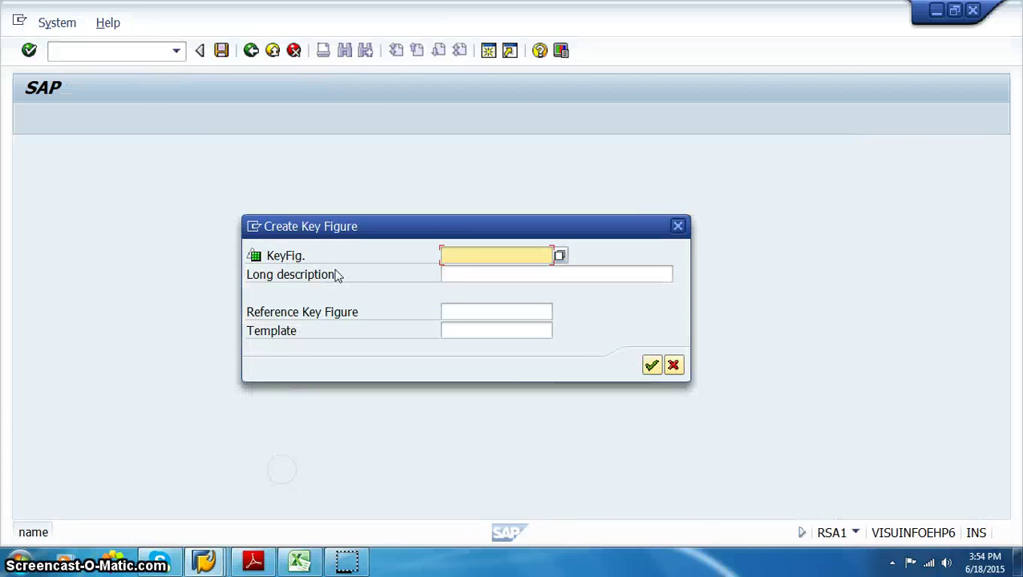
key(alt+Tab)
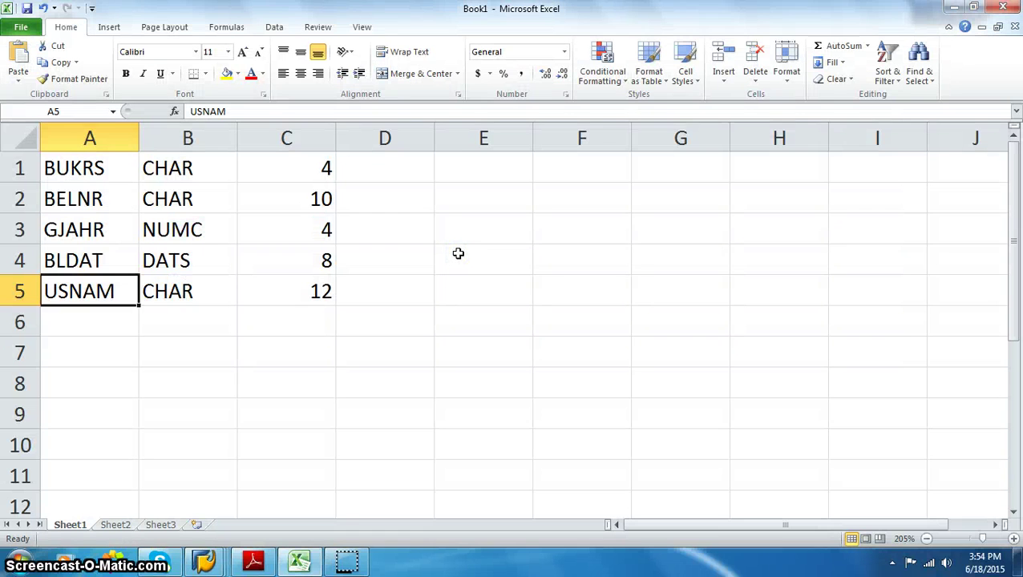
click(460, 255)
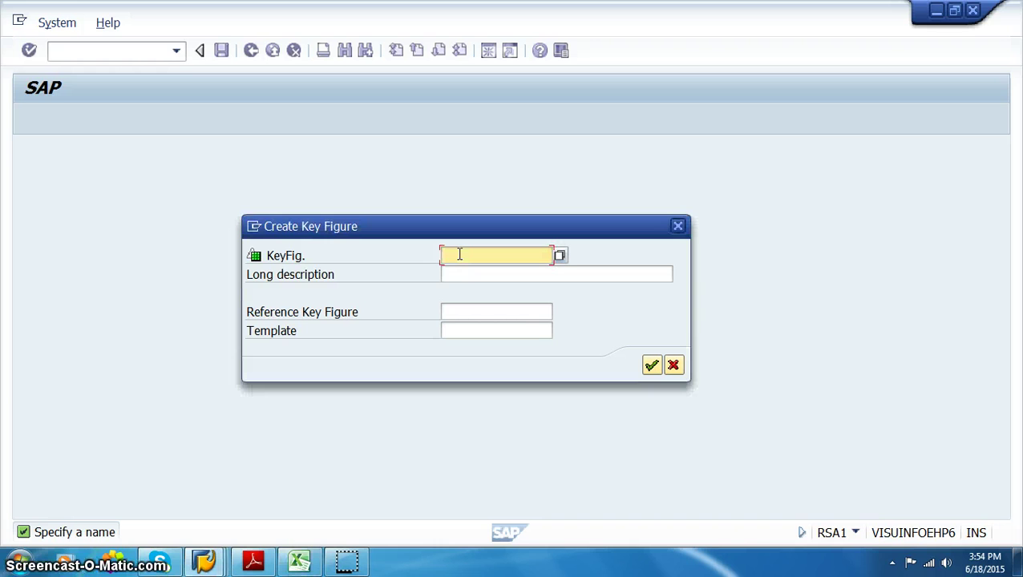
text(gjahr)
key(Tab)
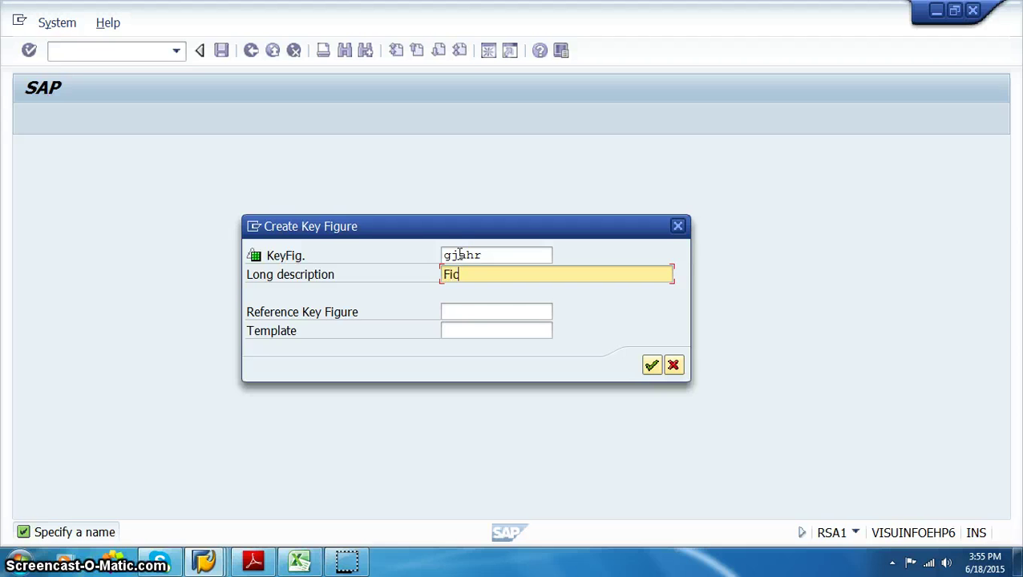
text(Fic Year)
key(Return)
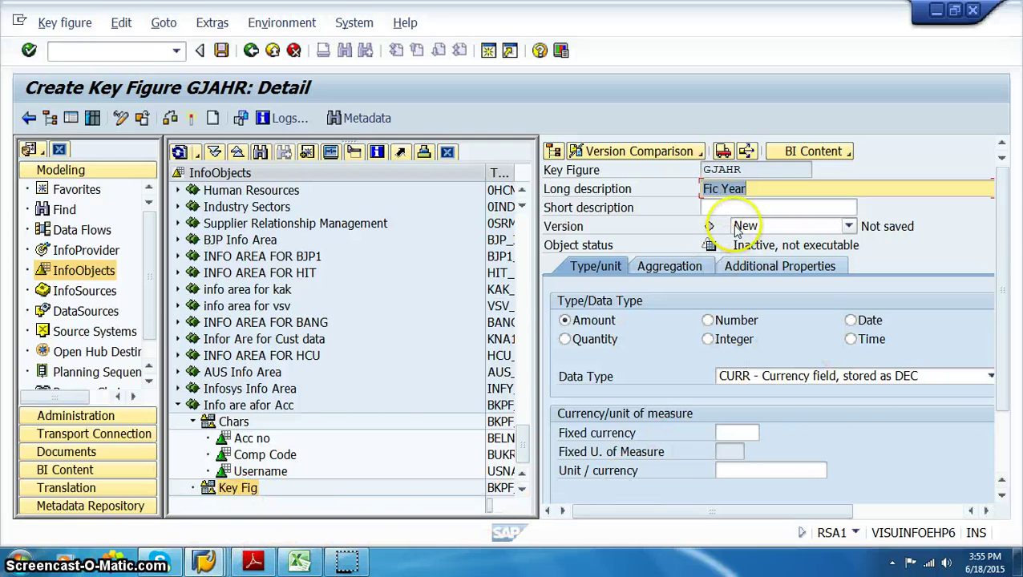
Step: Check GJAHR, cancel it without saving, and return to the Excel field list
click(251, 51)
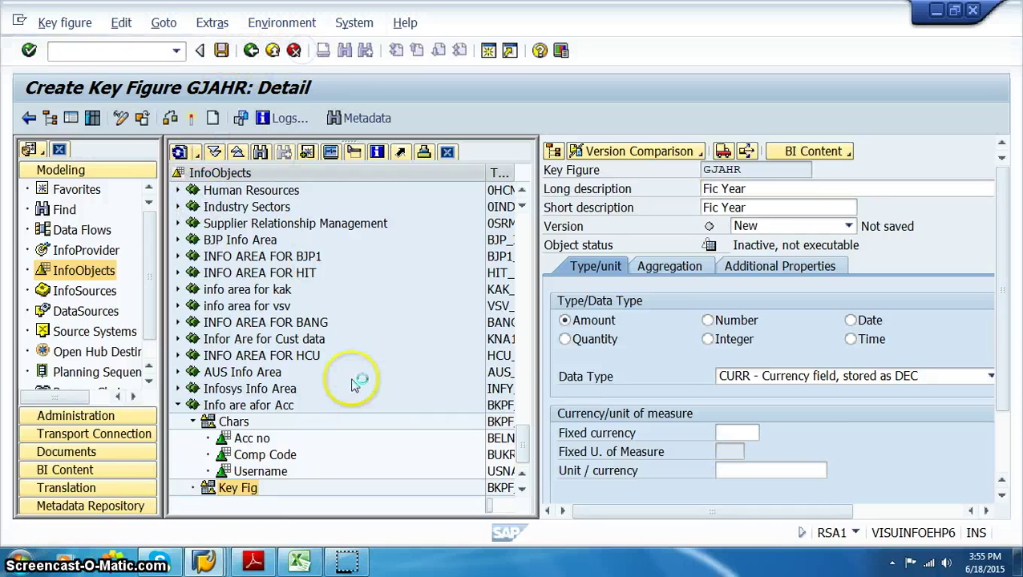
click(294, 51)
click(432, 358)
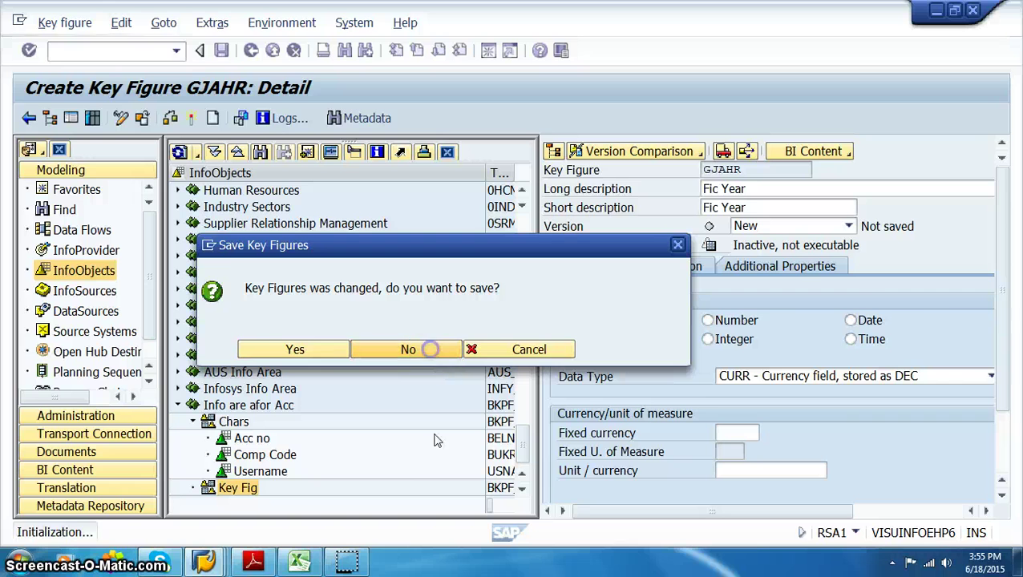
key(alt+Tab)
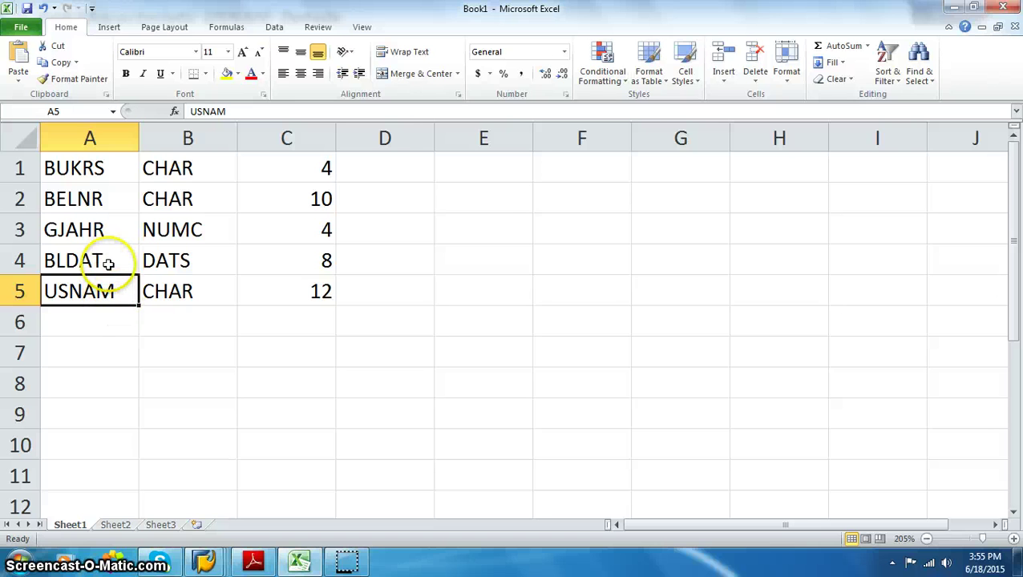
Step: Check BLDAT in Excel, then create key figure BLDAT described 'Date' in Key Fig
click(108, 264)
key(alt+Tab)
right_click(240, 486)
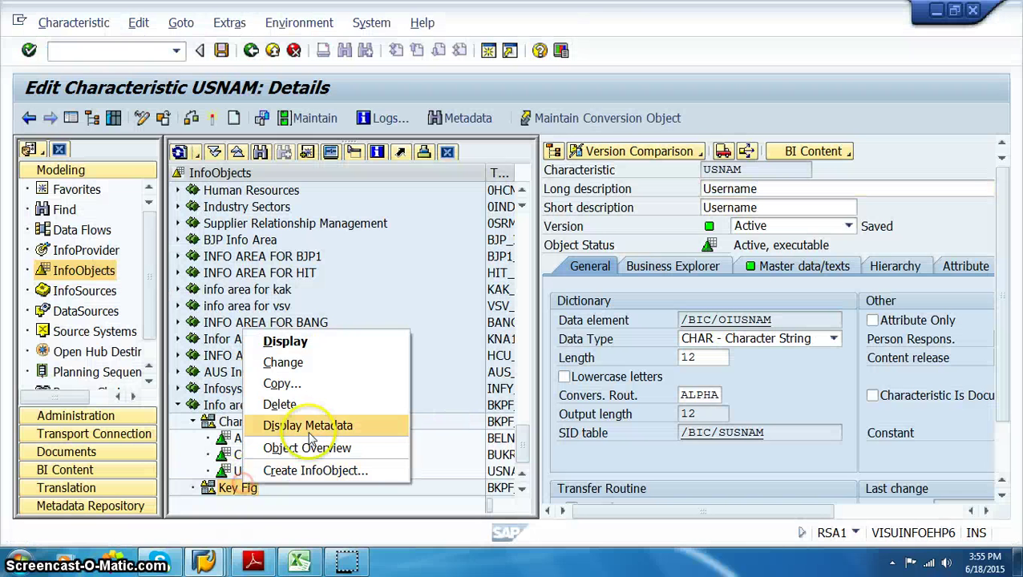
click(317, 470)
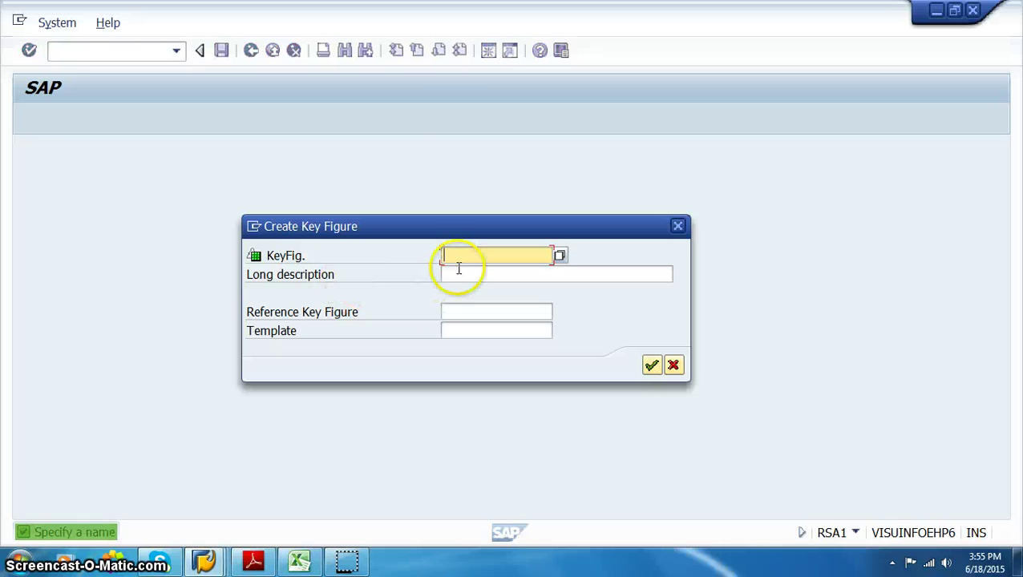
text(bldat)
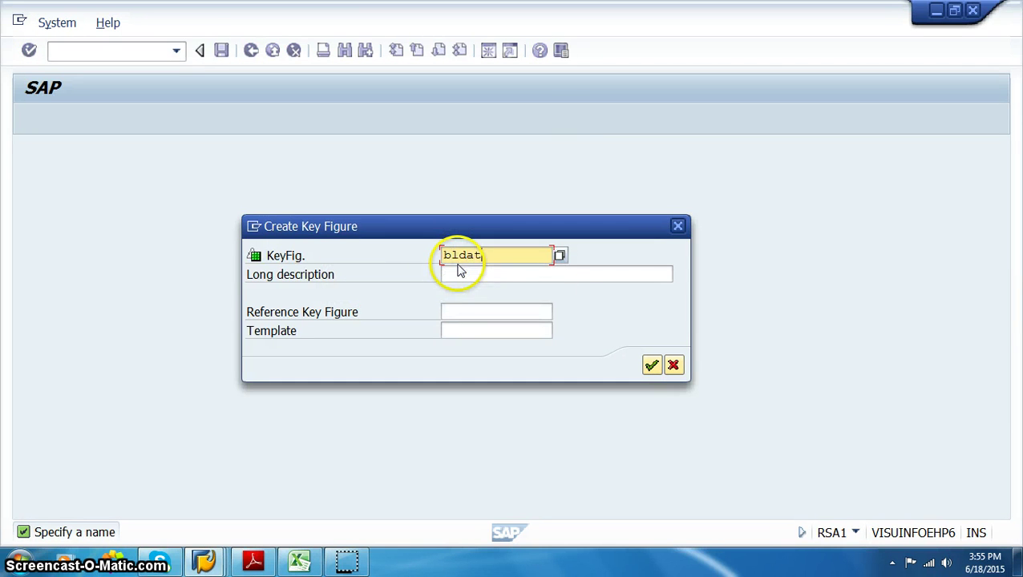
key(Tab)
text(Date)
key(Return)
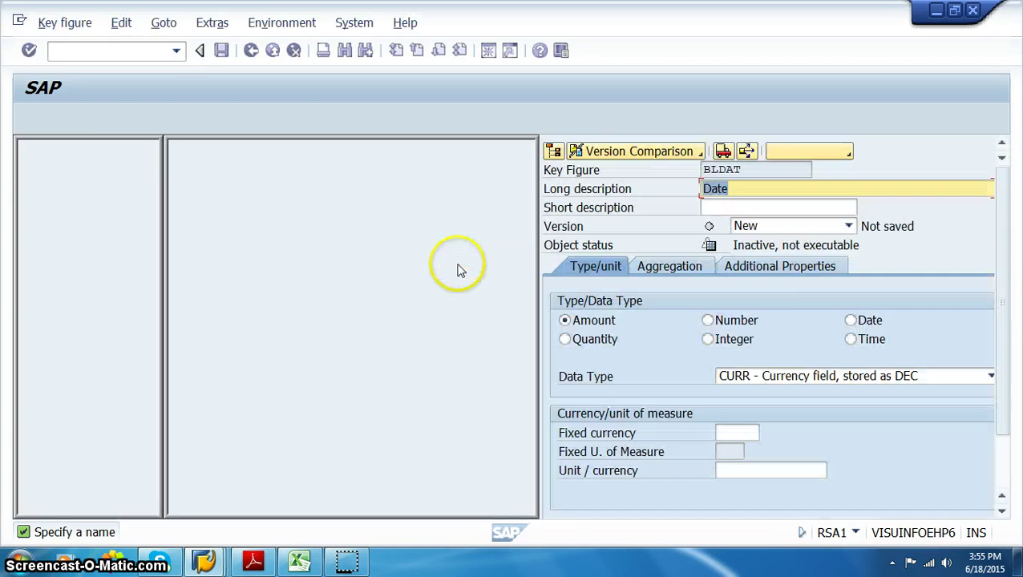
Step: Make BLDAT a date key figure with data type DATS, then save and activate it
click(867, 324)
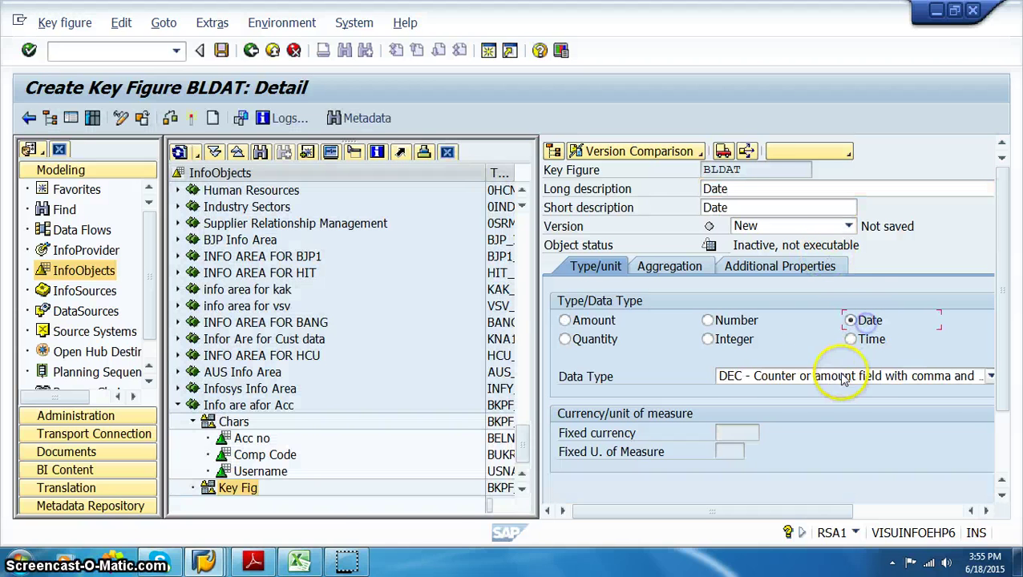
click(854, 376)
click(846, 407)
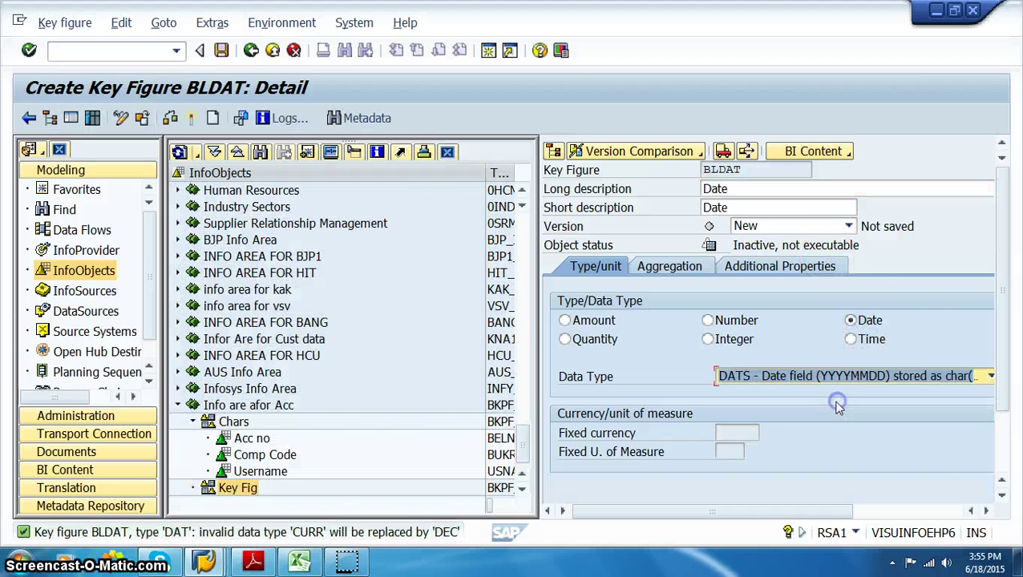
click(221, 51)
click(191, 117)
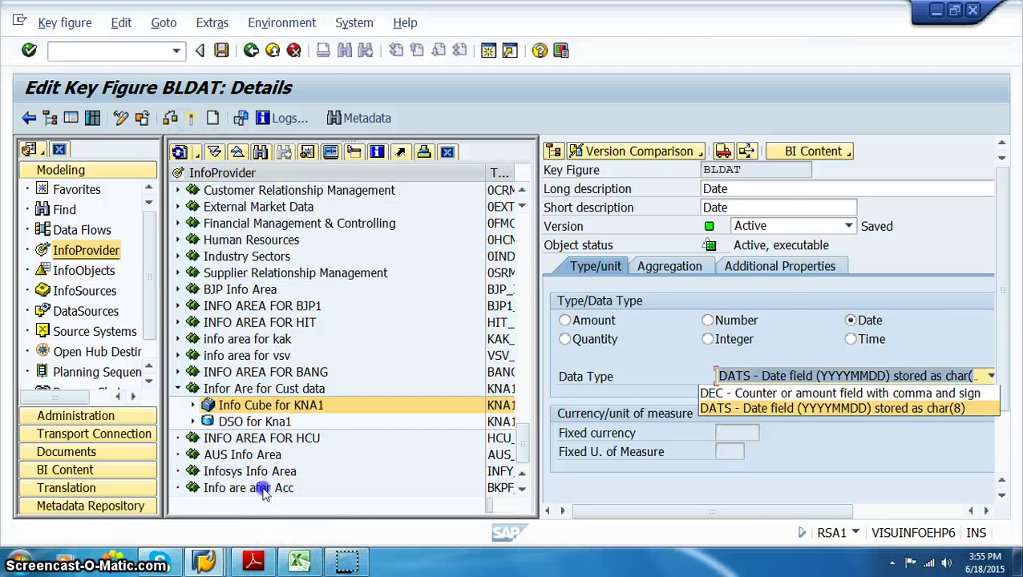
Step: Create DataStore object BKPF_DSO described 'dso for bkpf' in Info are afor Acc
right_click(265, 490)
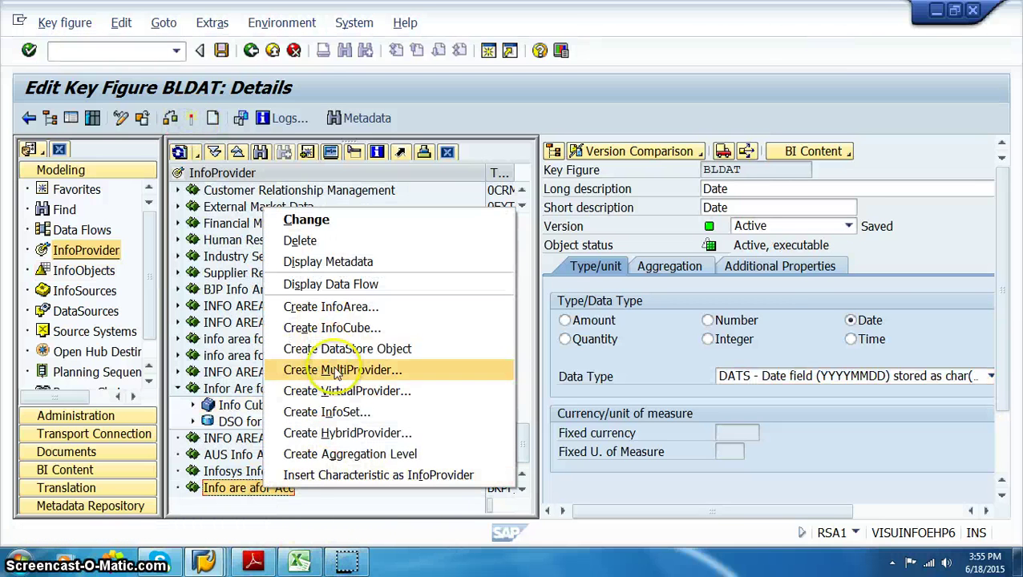
click(347, 349)
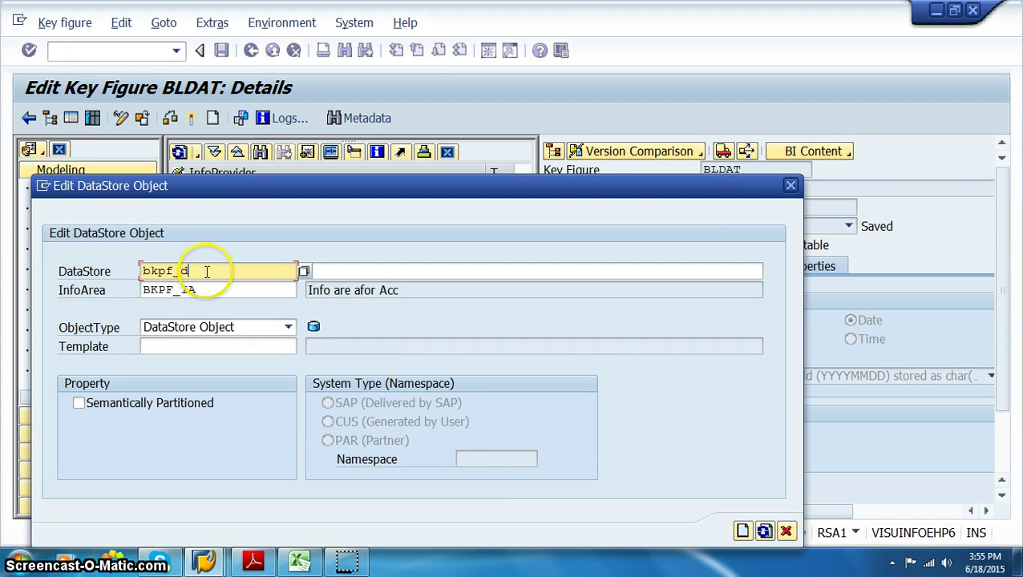
key(Tab)
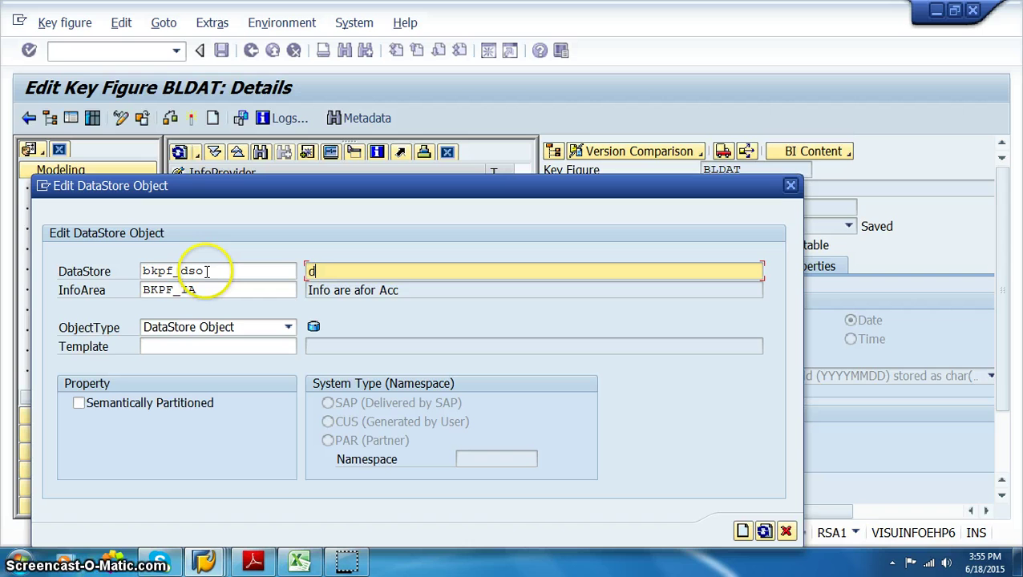
text(dso for bkp)
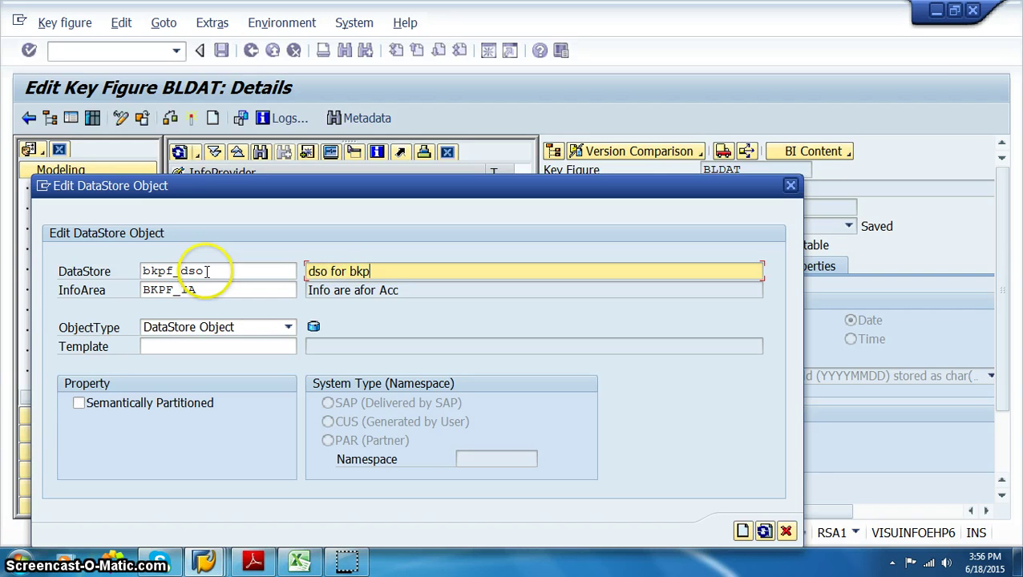
text(f)
key(Return)
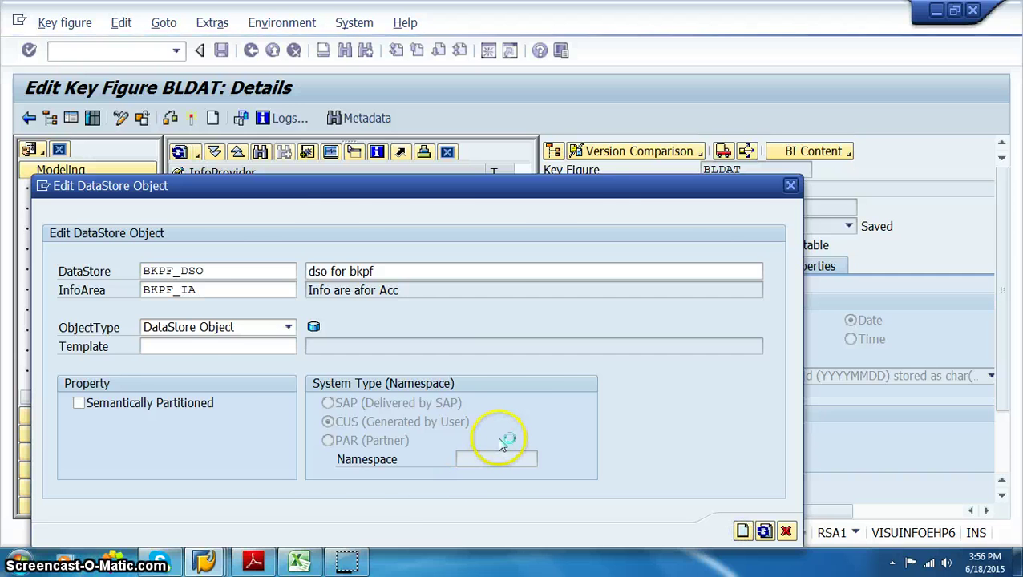
key(Return)
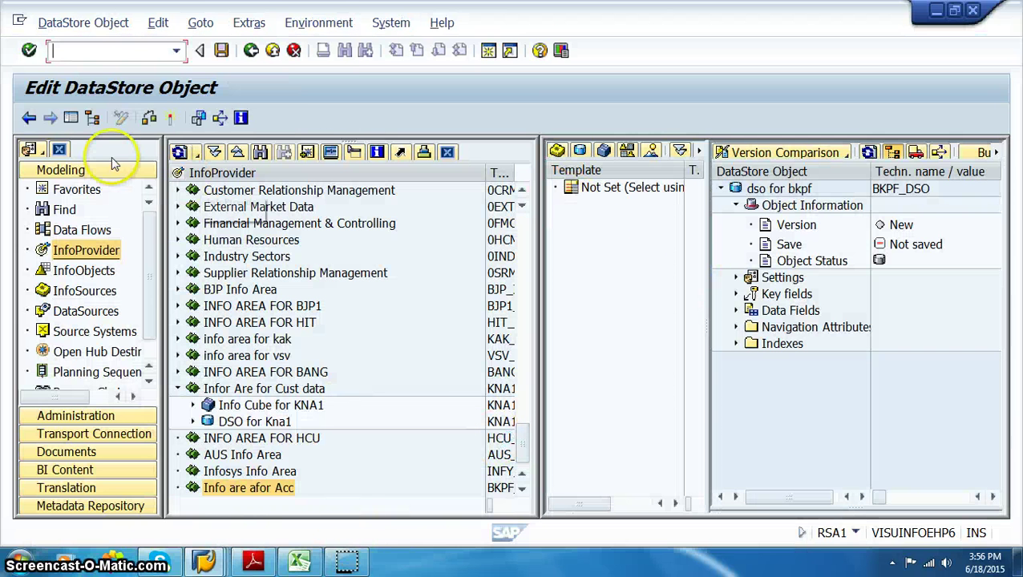
Step: With Chars as template, make Acc no the key field and add Comp Code and Username as data fields
click(50, 118)
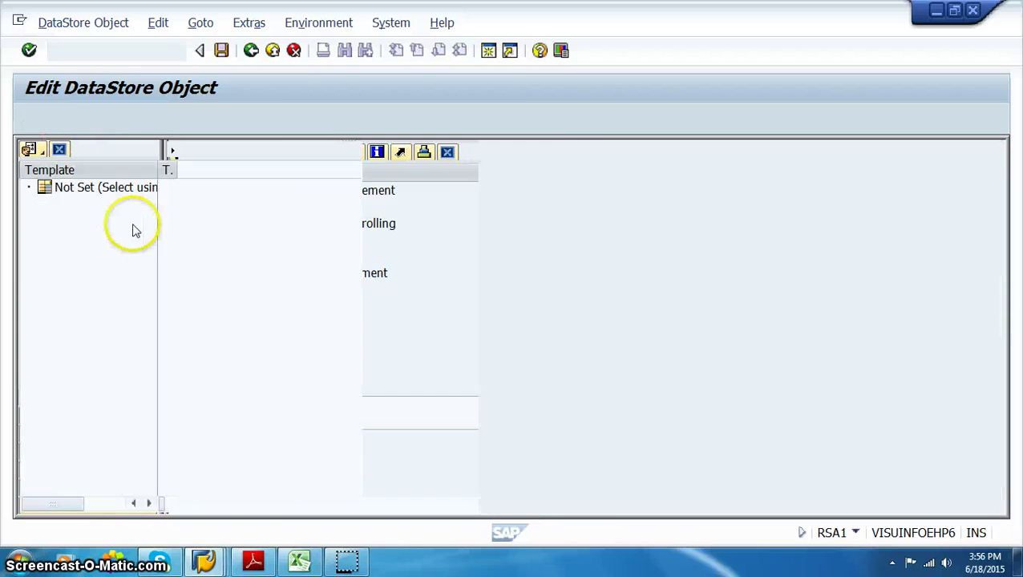
click(103, 152)
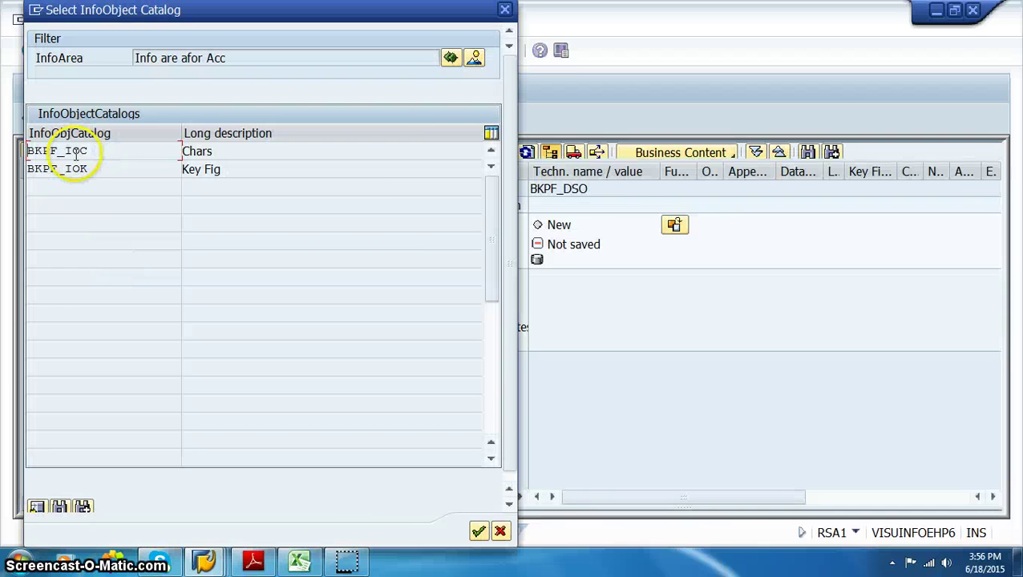
click(44, 203)
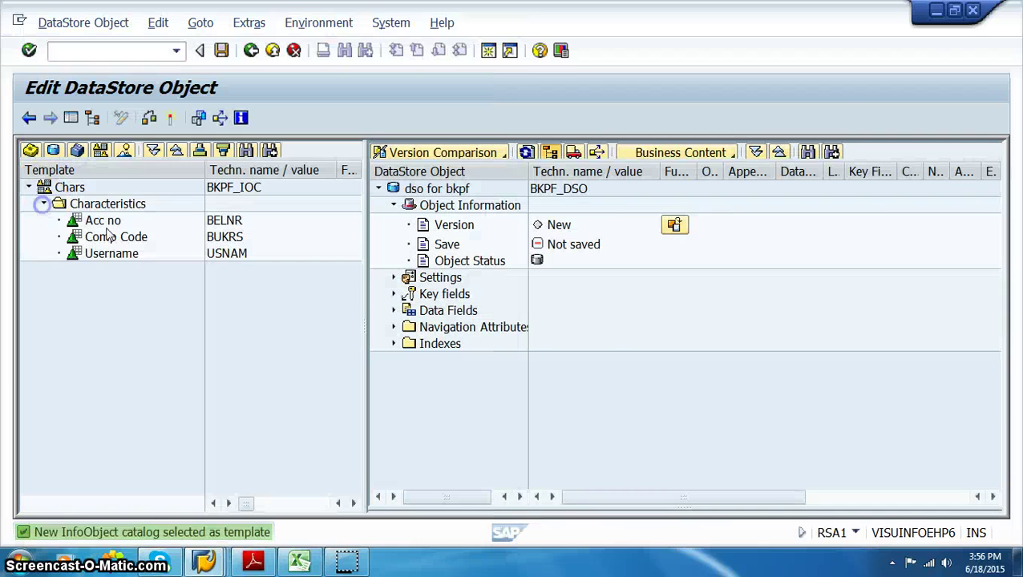
click(114, 222)
drag(115, 223, 194, 277)
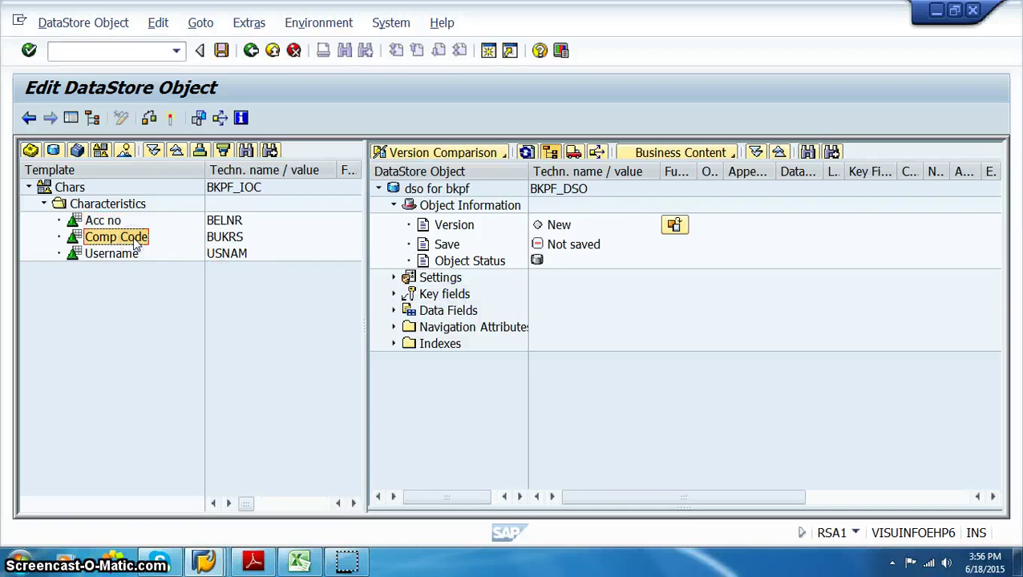
drag(363, 301, 445, 294)
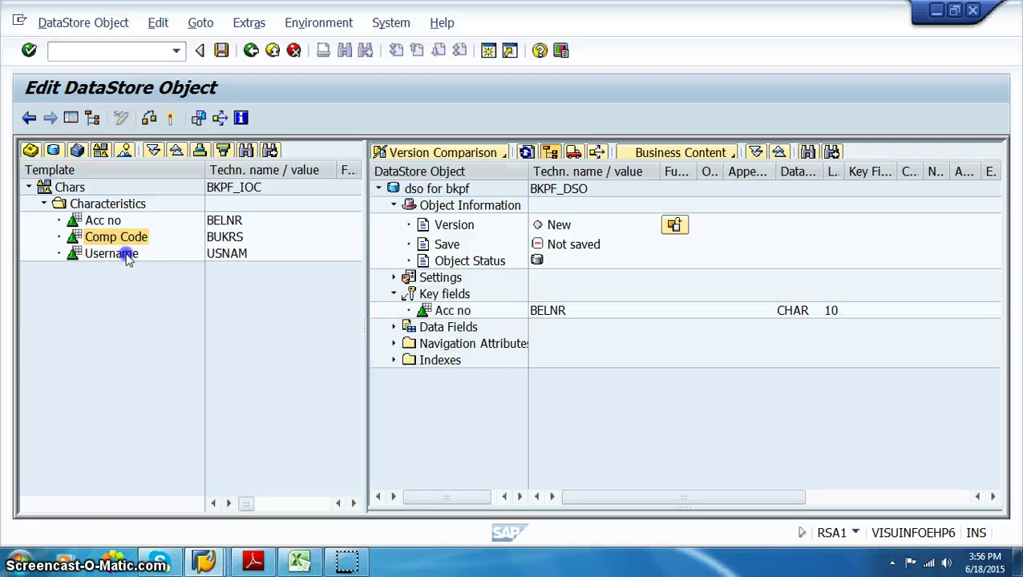
drag(126, 253, 429, 328)
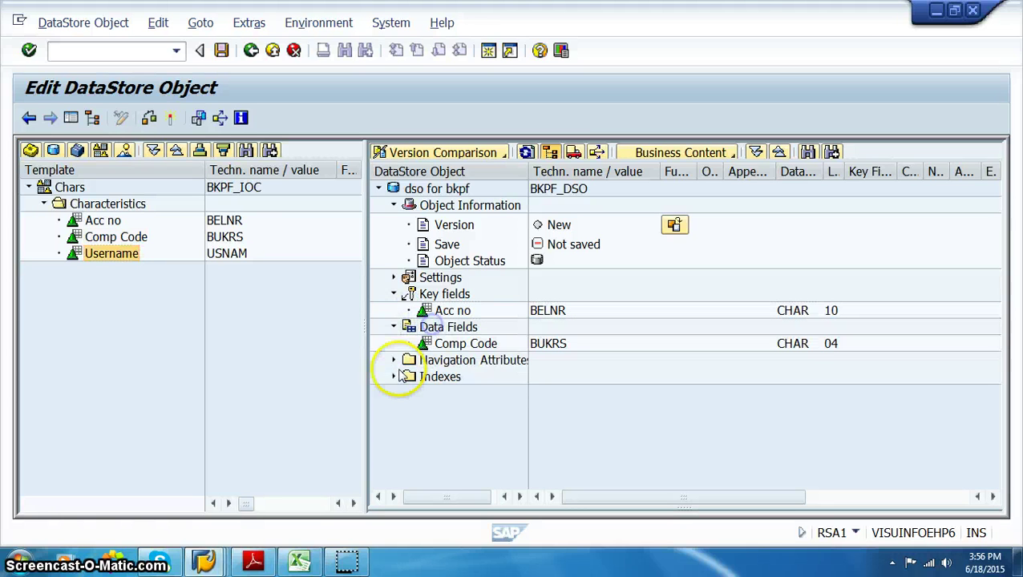
drag(400, 376, 403, 370)
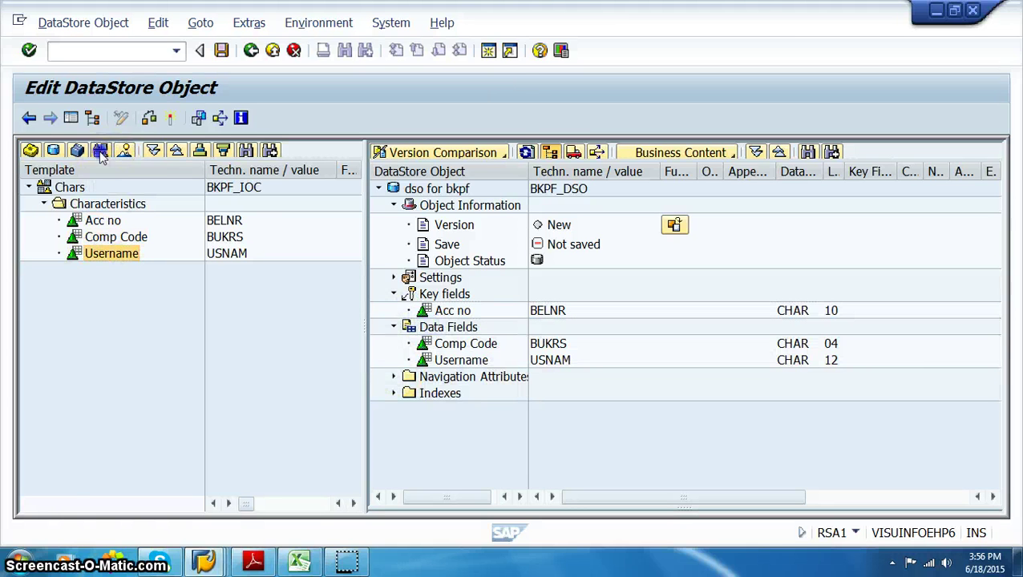
Step: Switch the template to Key Fig and add Date as a data field
click(100, 151)
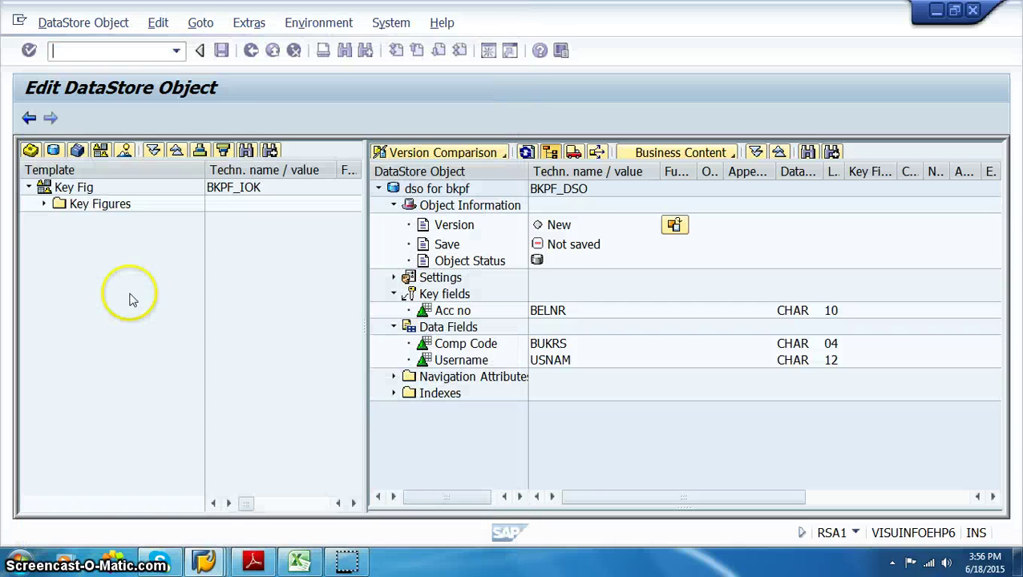
click(44, 203)
drag(97, 220, 419, 326)
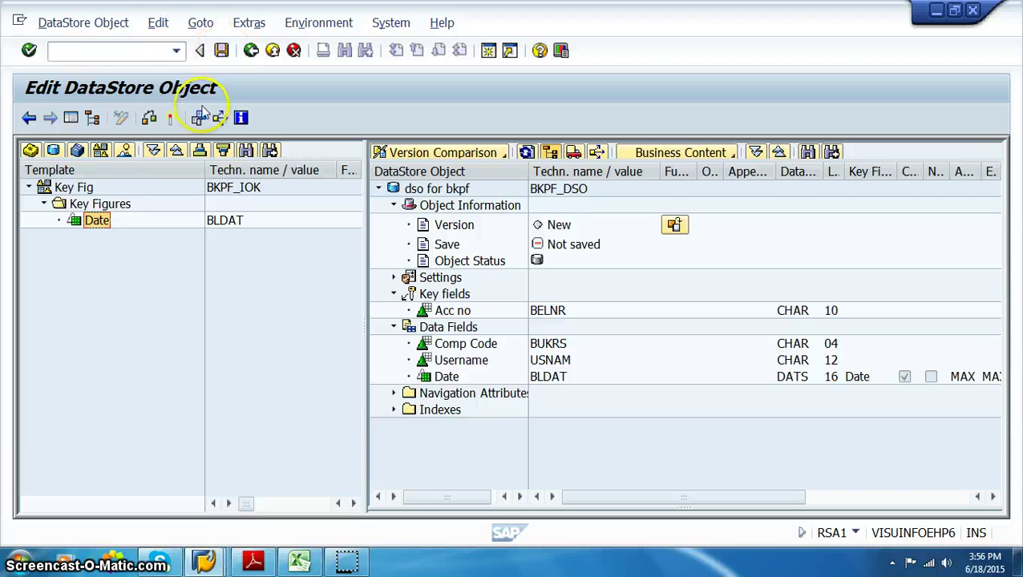
Step: Activate DataStore object BKPF_DSO and let its dictionary objects be generated
click(170, 118)
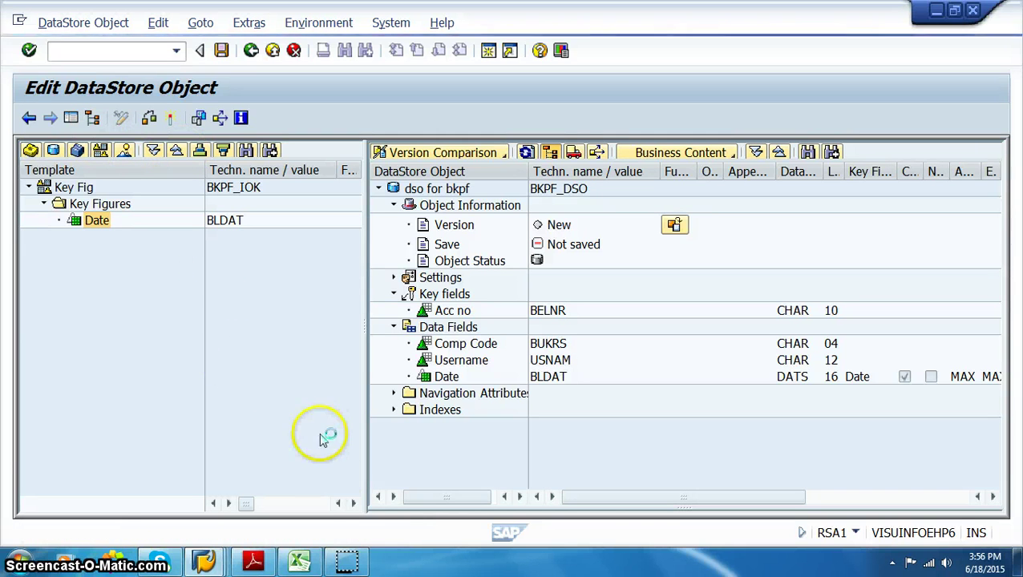
mouse_move(347, 563)
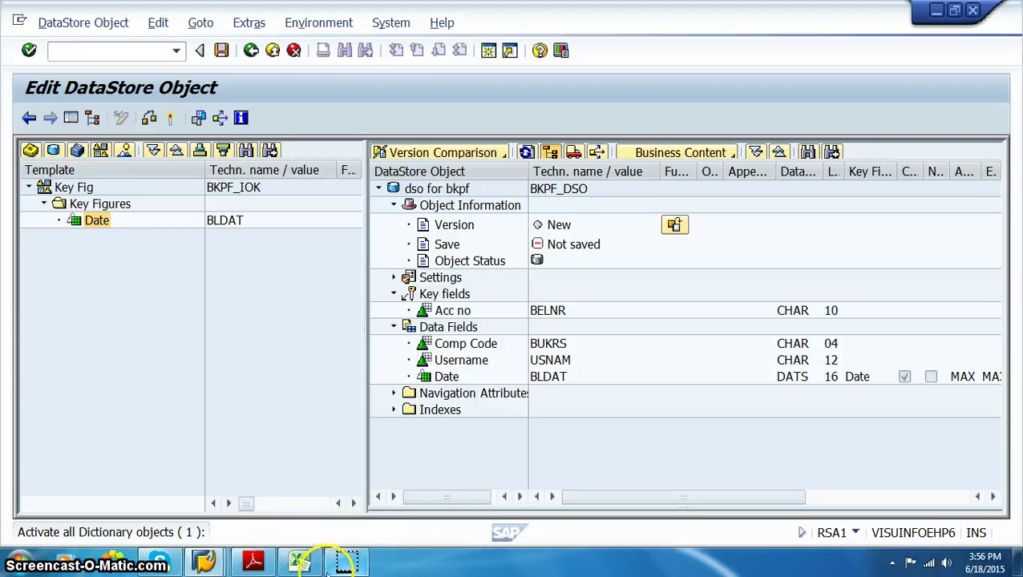
Step: Insert 0FISCYEAR into BKPF_DSO's data fields, adding Fiscal year and Fiscal year variant
right_click(461, 346)
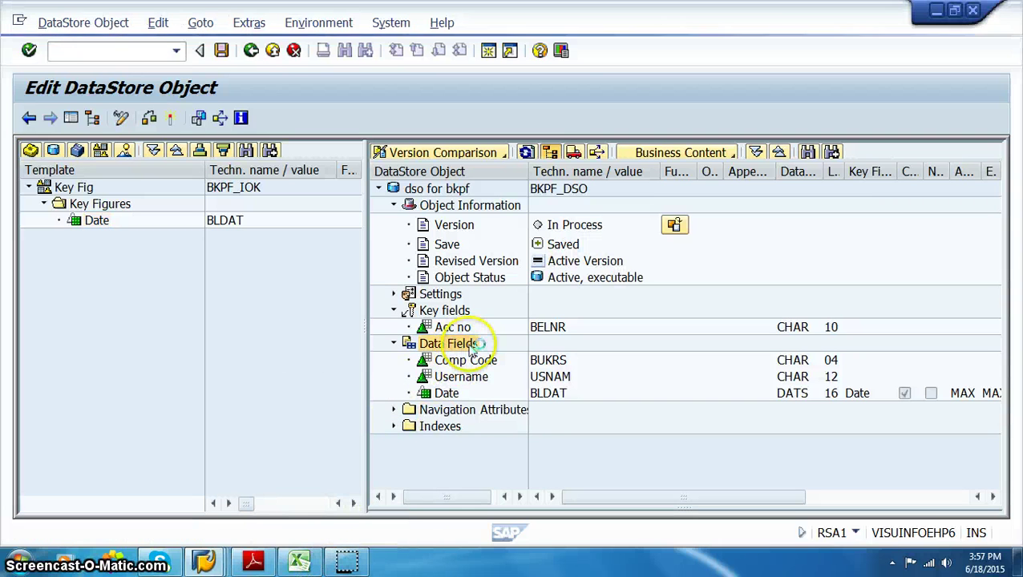
click(514, 444)
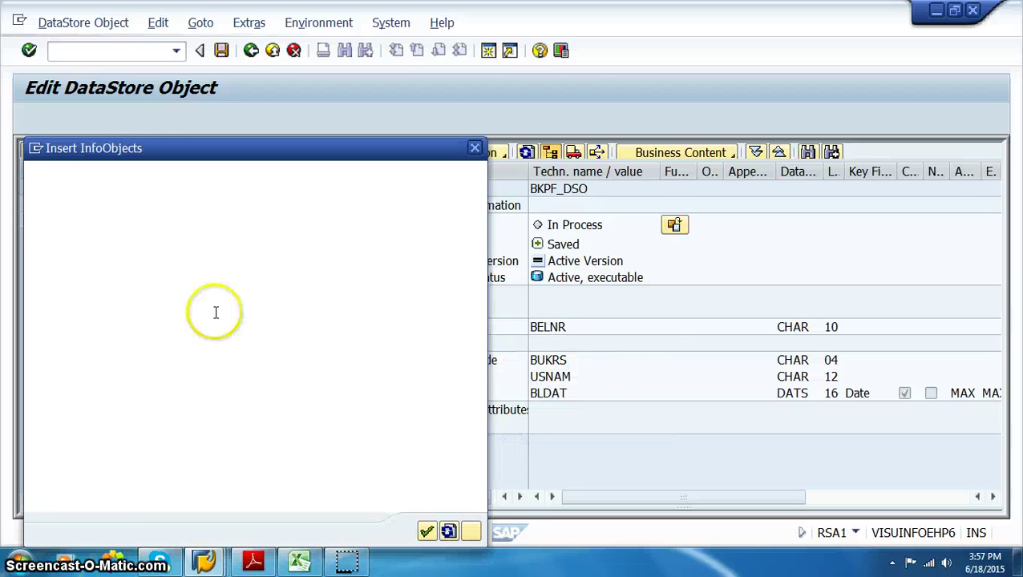
text(0)
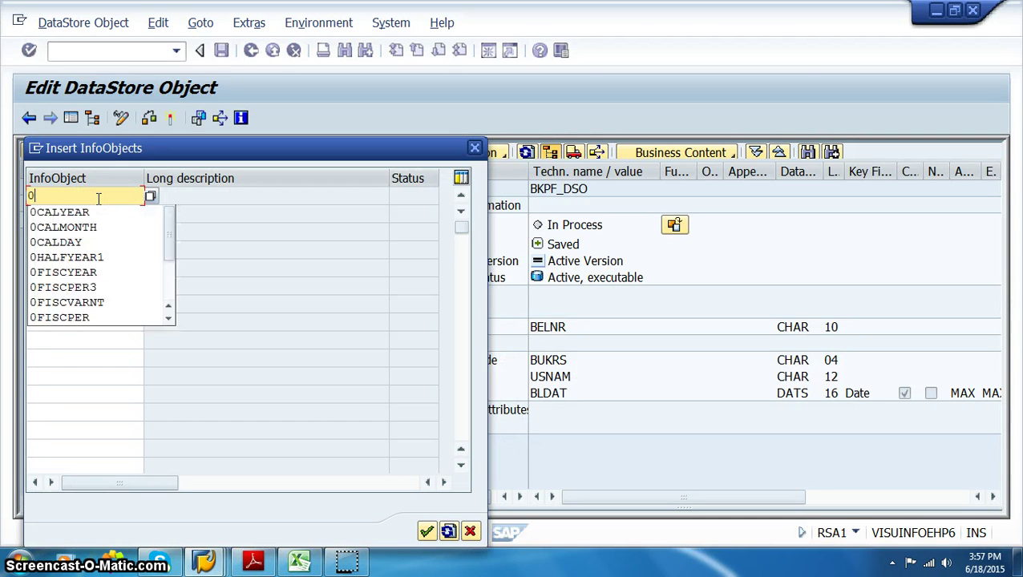
text(fisc)
key(Down)
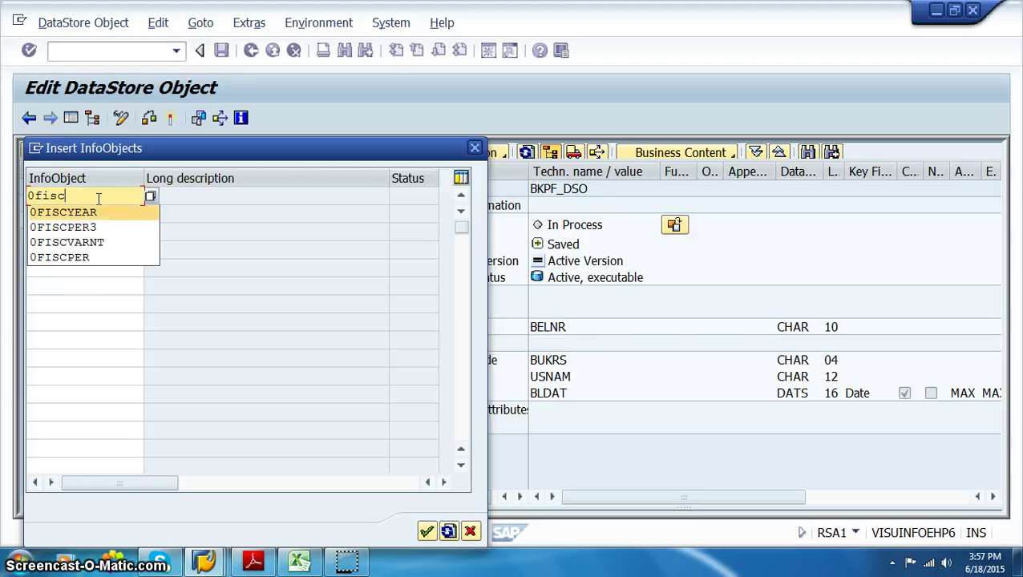
key(Return)
key(Return)
click(425, 531)
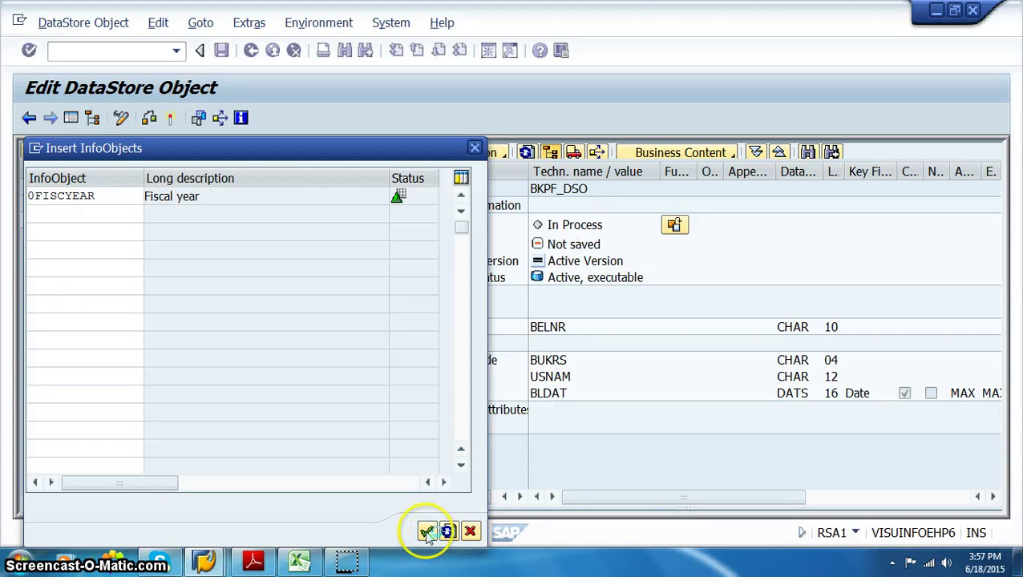
Step: Check and reactivate BKPF_DSO despite warnings, then open the details of key figure BLDAT (Date)
click(171, 119)
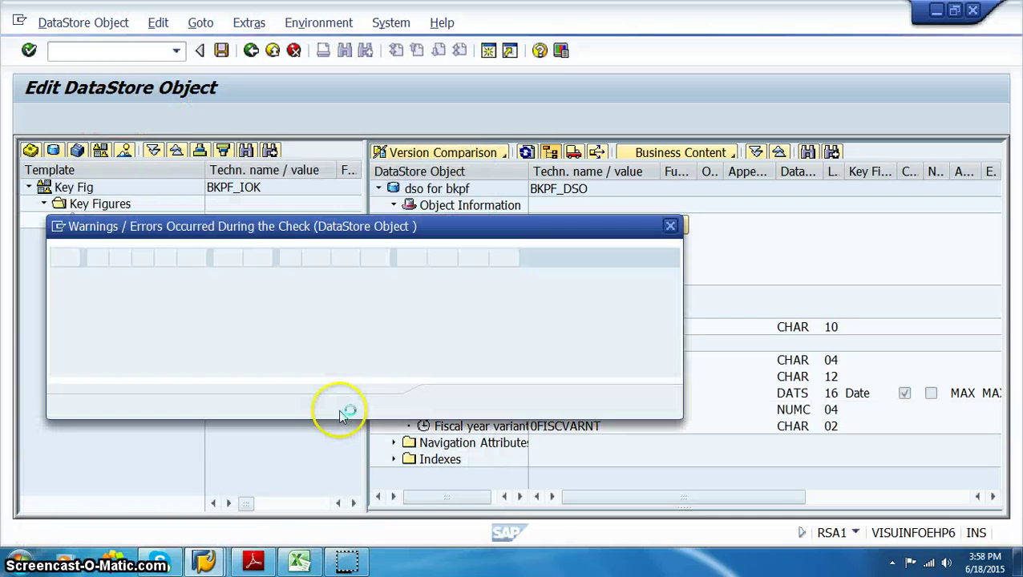
click(450, 402)
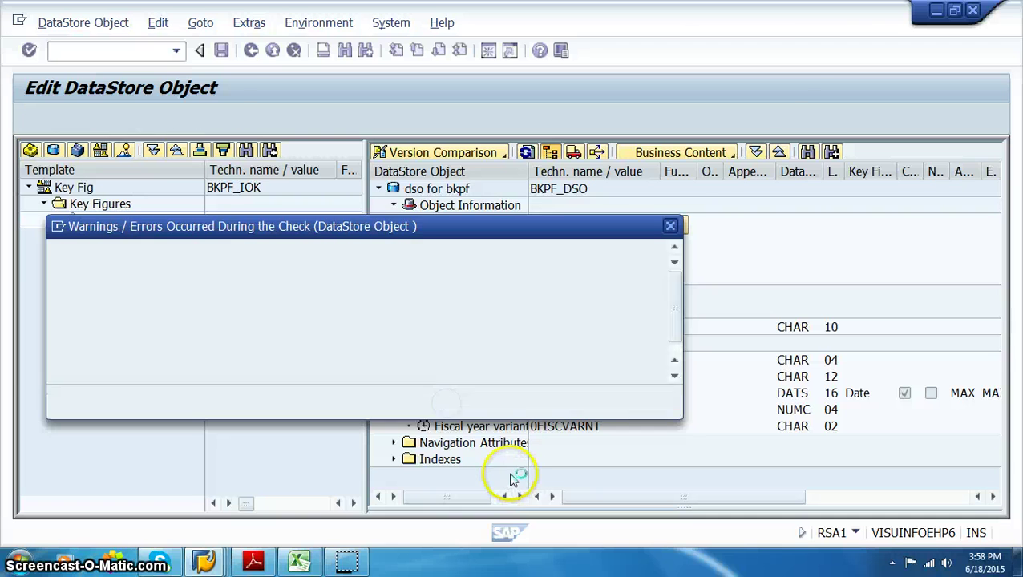
click(331, 414)
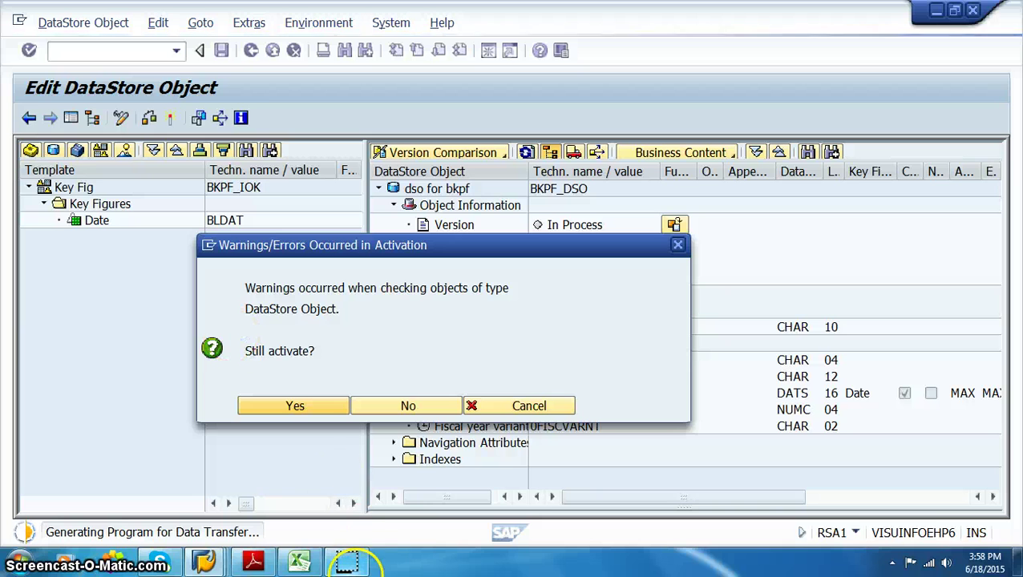
mouse_move(344, 565)
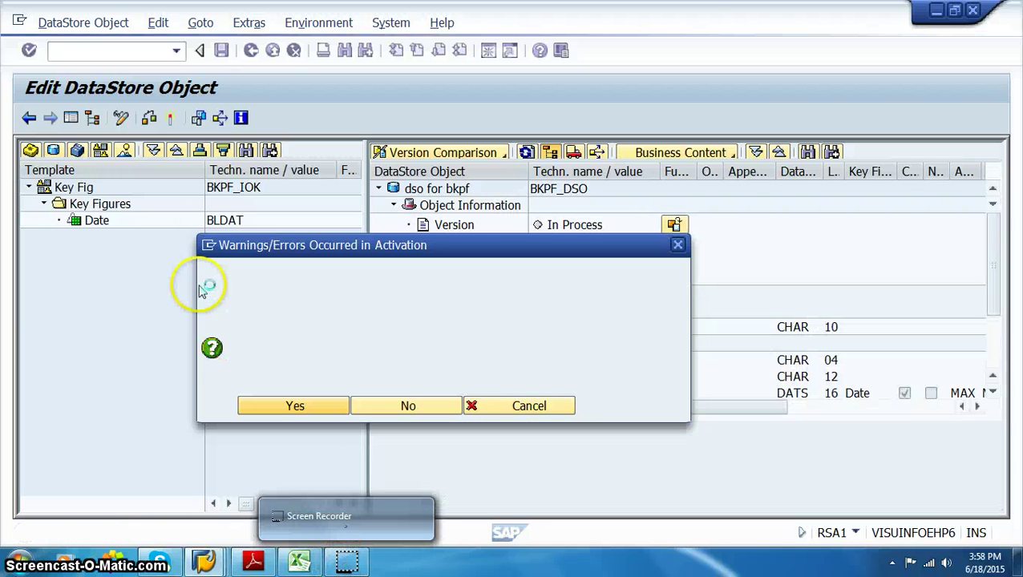
double_click(358, 326)
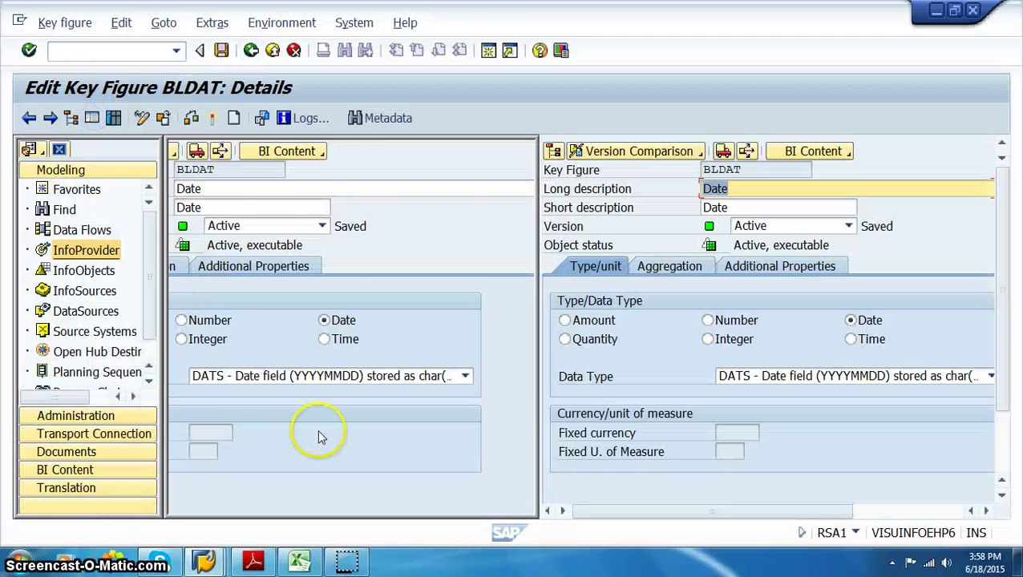
Step: Create standard InfoCube BKPF_IC, described 'Cube for bkpf', in the accounting info area
right_click(293, 473)
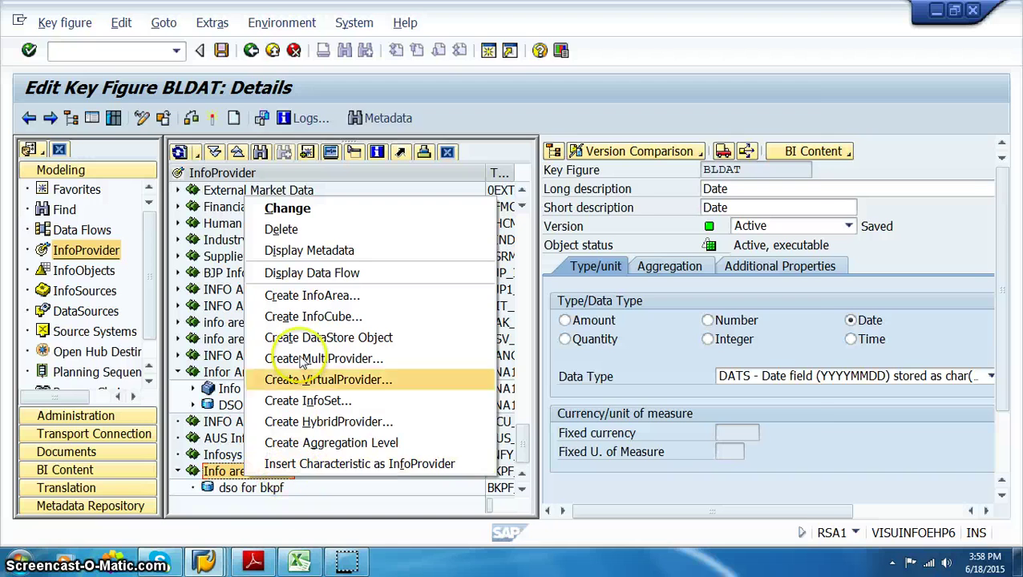
click(290, 318)
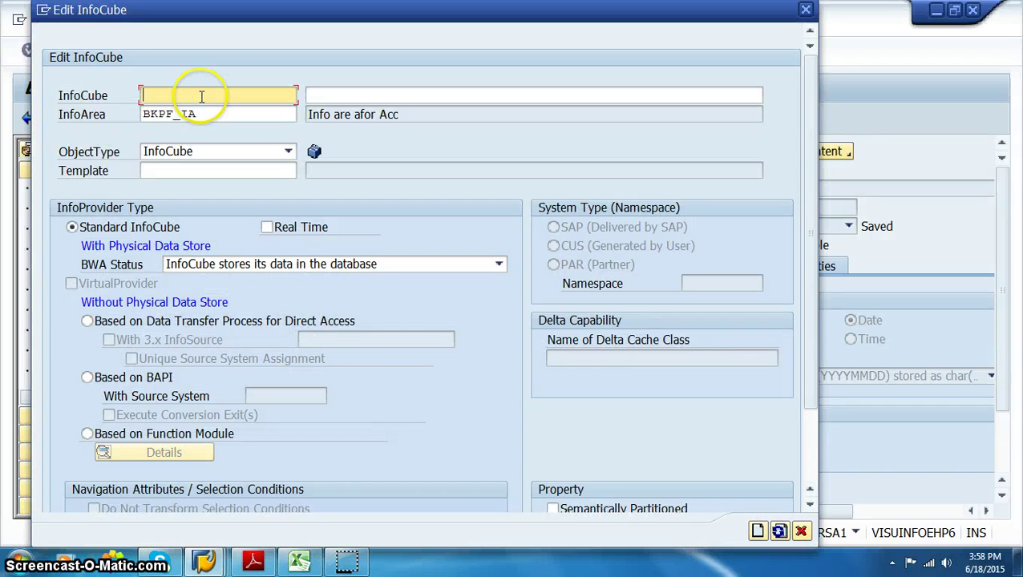
text(bkpf_ic)
key(Tab)
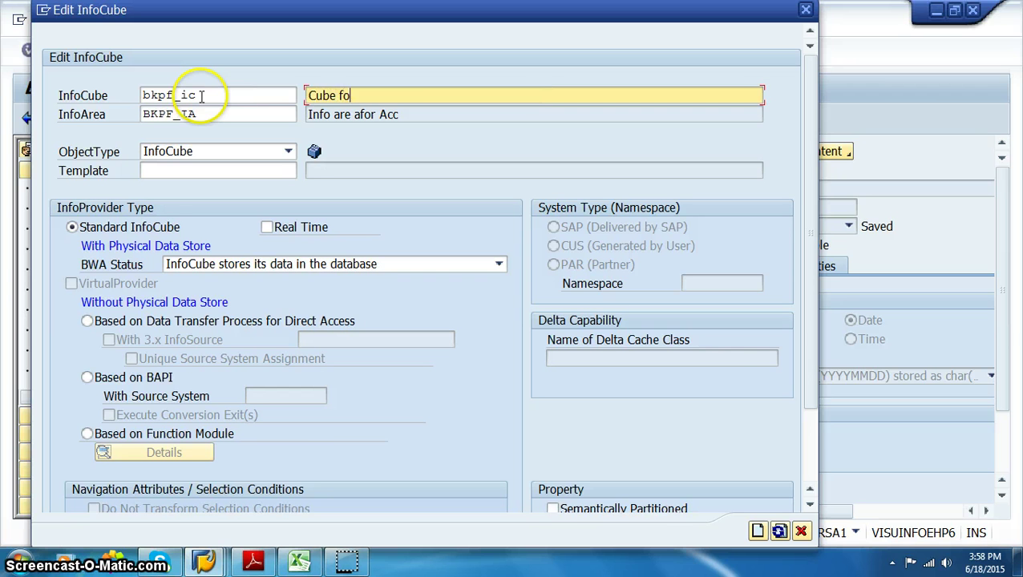
text(Cube for bkpf)
key(Return)
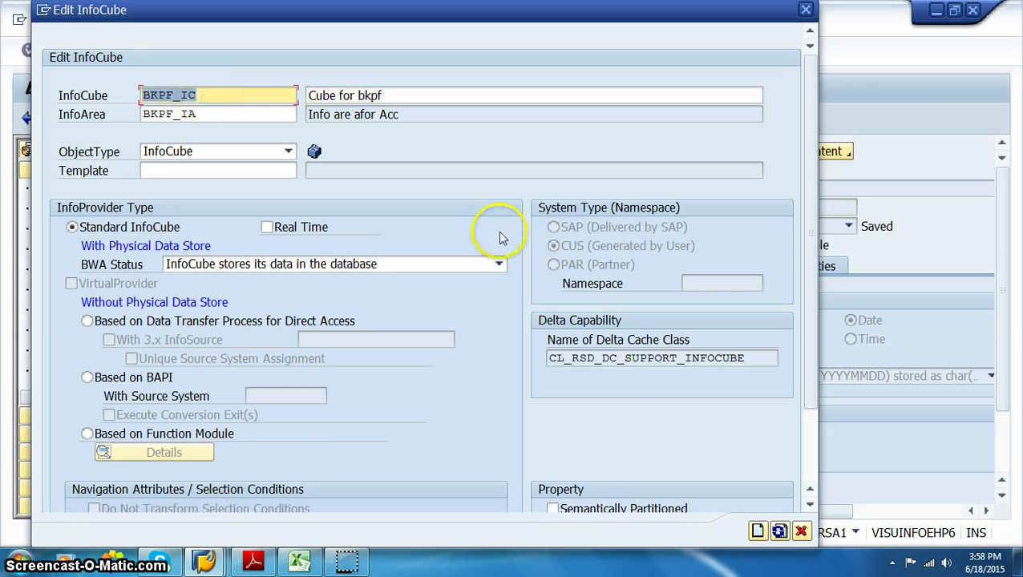
click(758, 532)
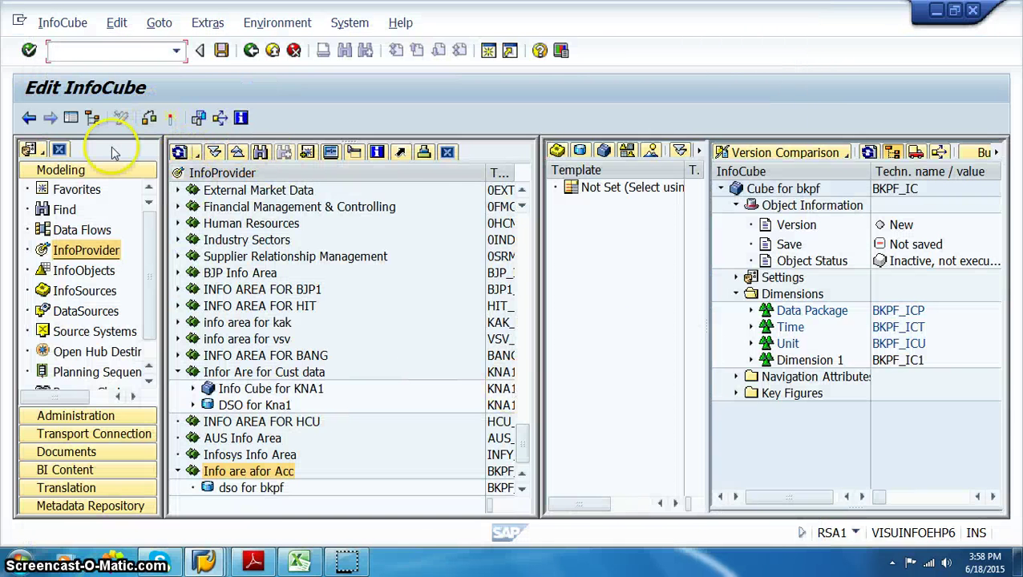
Step: Put Acc no and Username into Dimension 1 and add Date as the cube's key figure
click(71, 118)
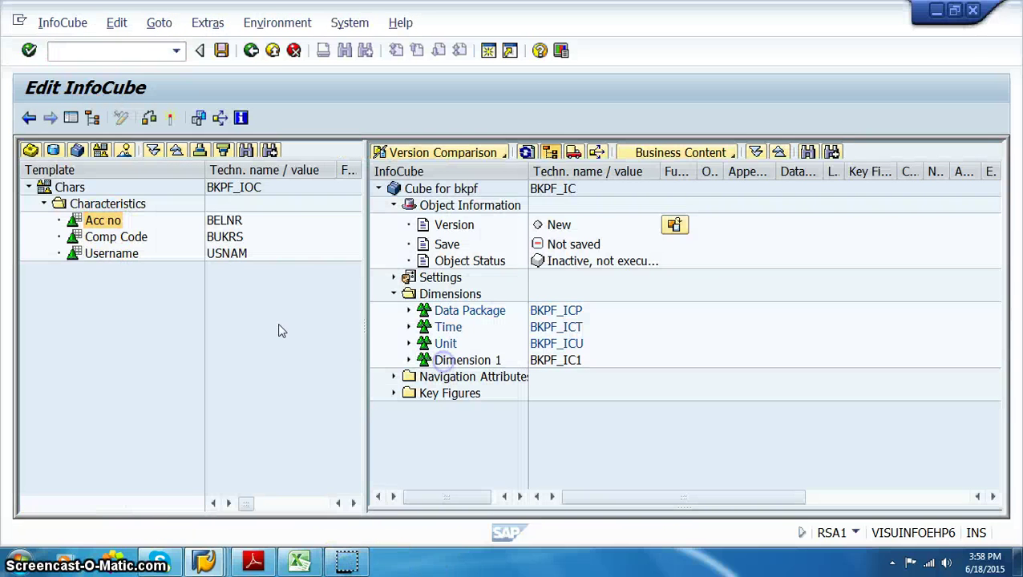
drag(111, 249, 425, 360)
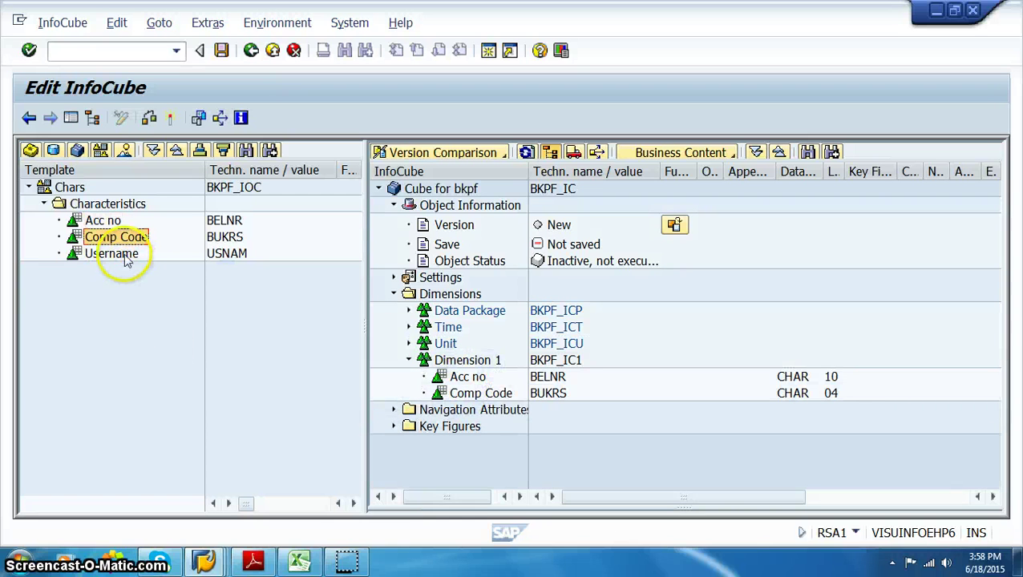
drag(126, 262, 493, 367)
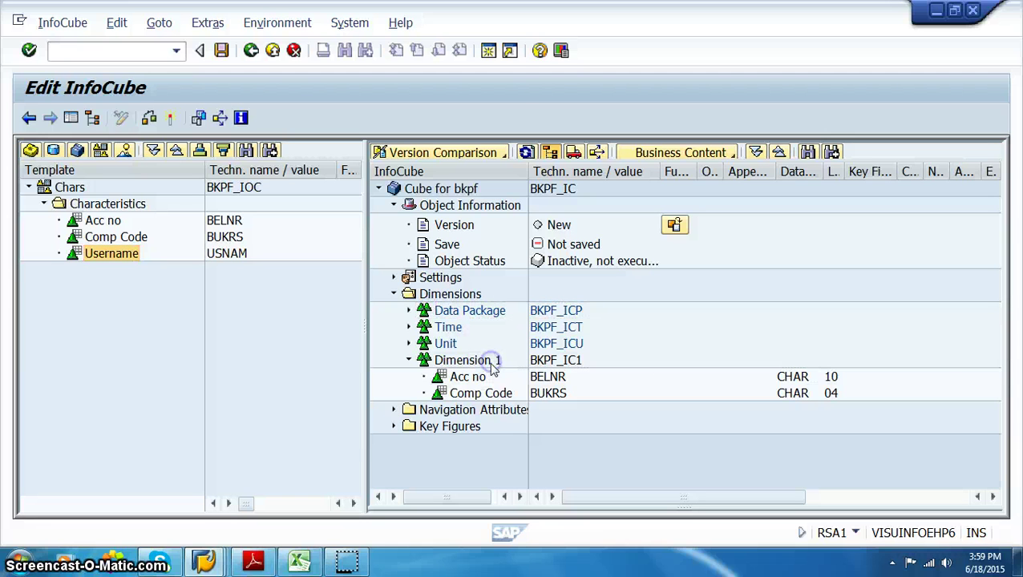
click(124, 150)
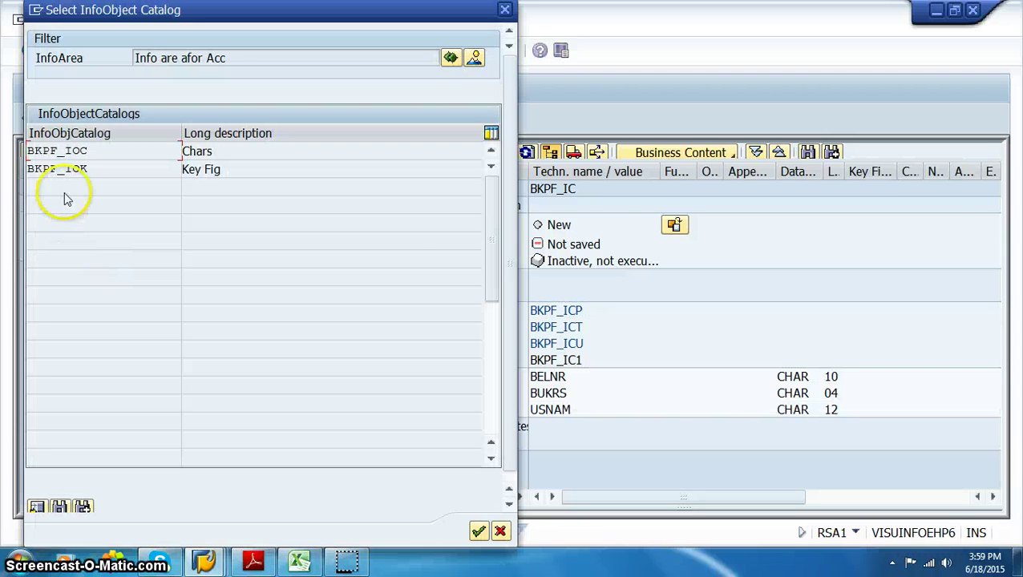
double_click(72, 174)
click(44, 204)
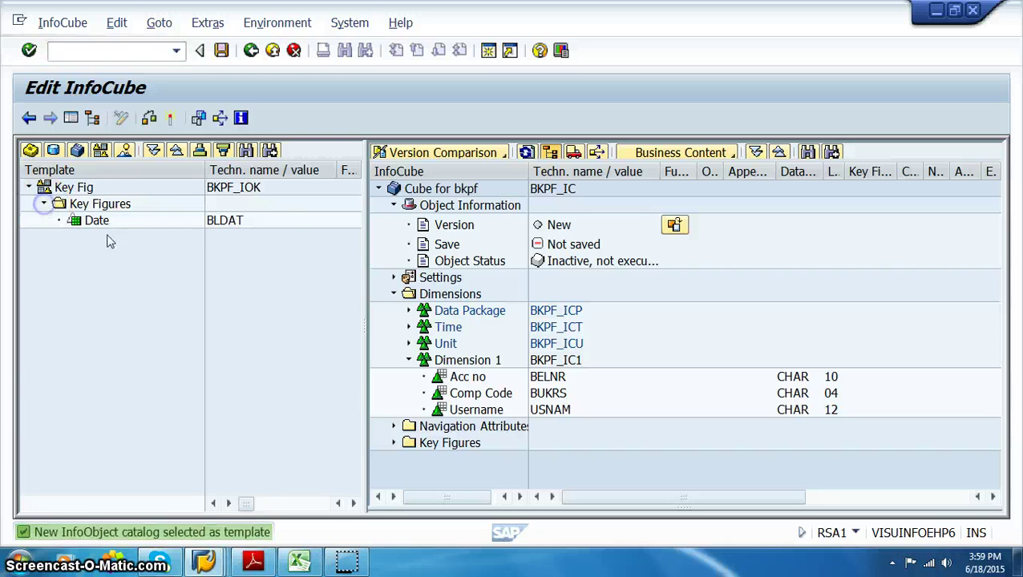
click(96, 221)
drag(105, 227, 453, 451)
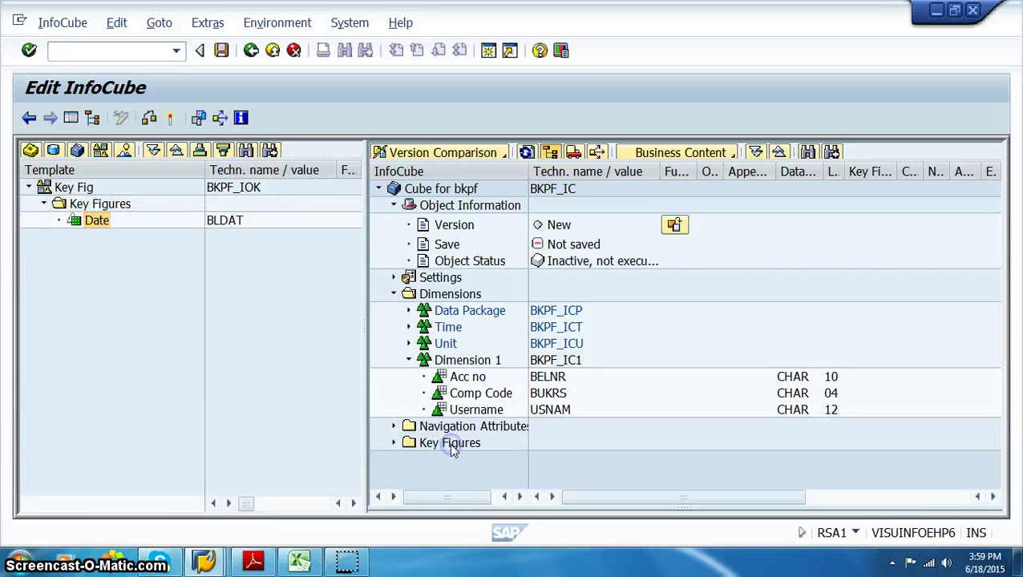
Step: Add 0FISCYEAR to the Time dimension and activate InfoCube BKPF_IC
right_click(460, 334)
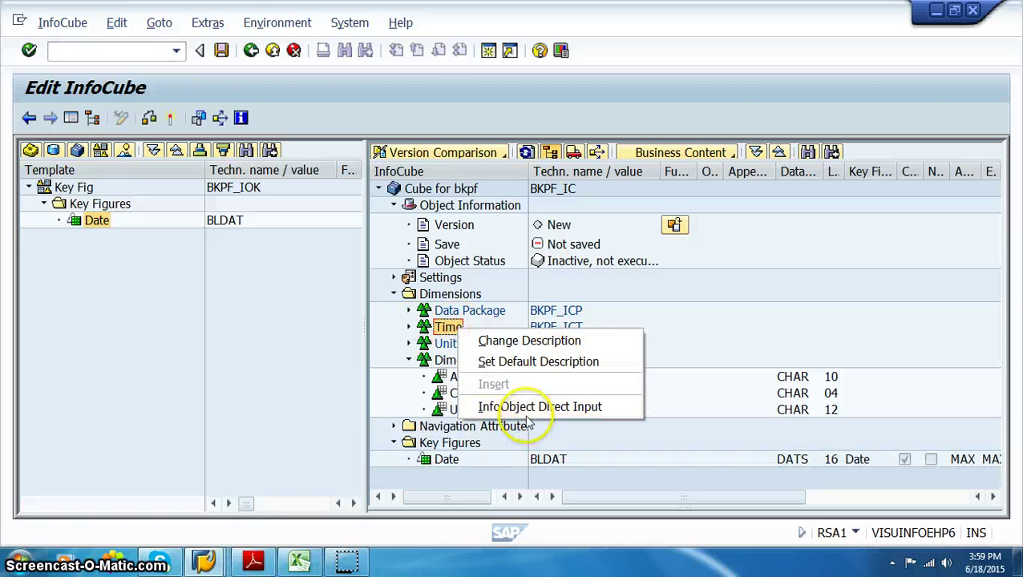
click(525, 407)
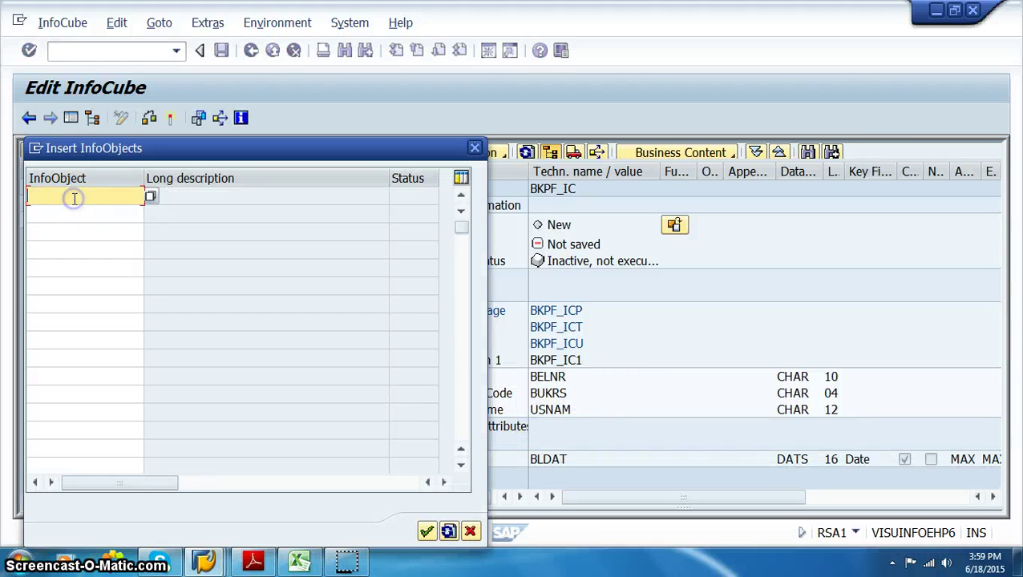
text(0)
key(Down)
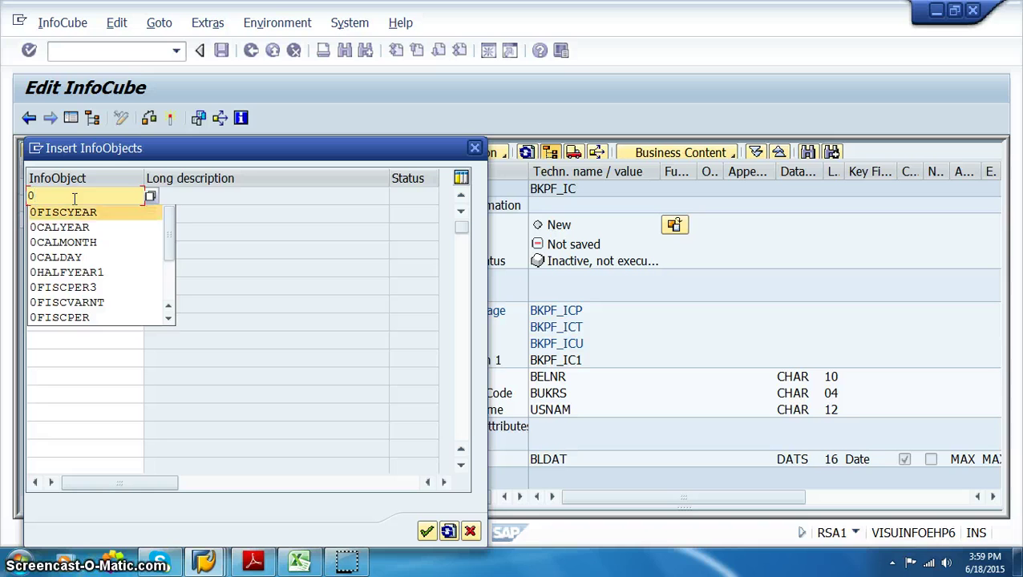
key(Return)
key(Return)
click(425, 532)
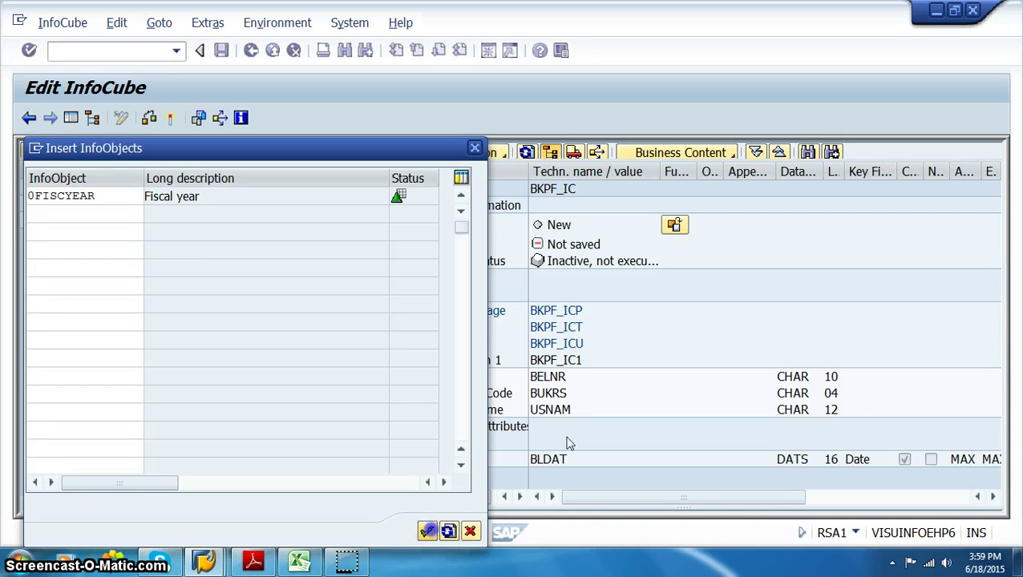
click(170, 117)
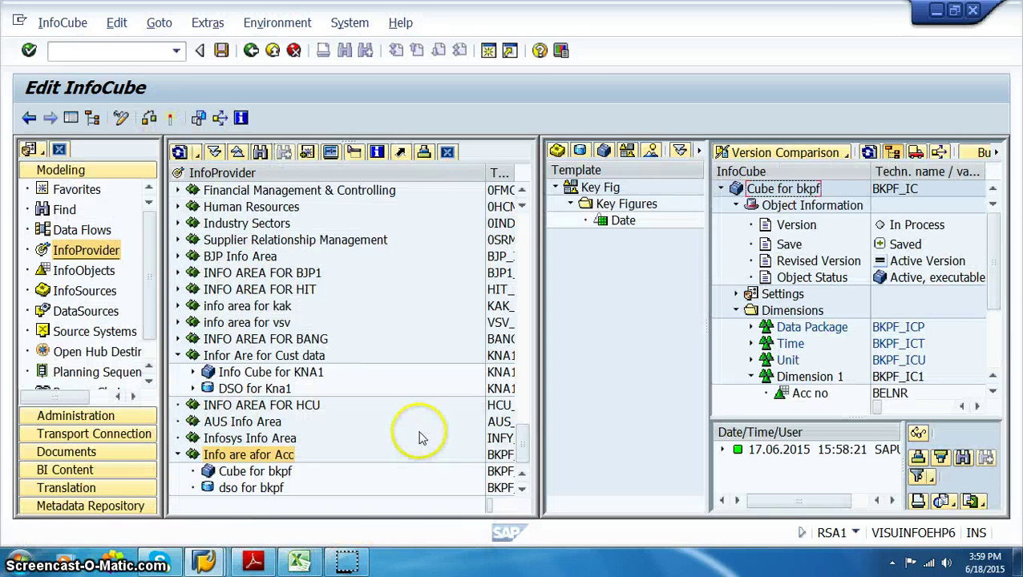
Step: Show the DataSources tree for ECC source system T90CLNT090
scroll(144, 301, down, 1)
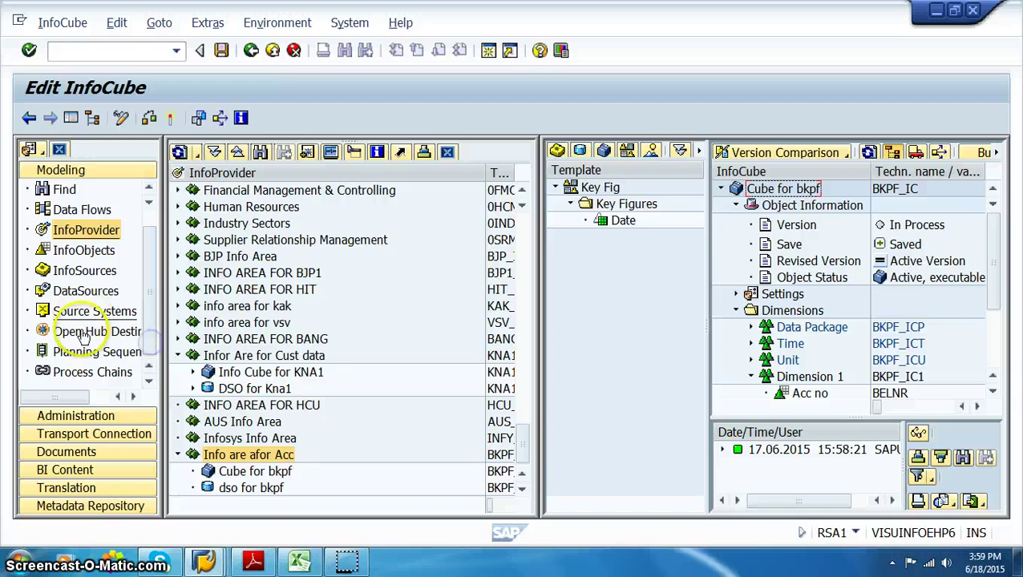
click(85, 293)
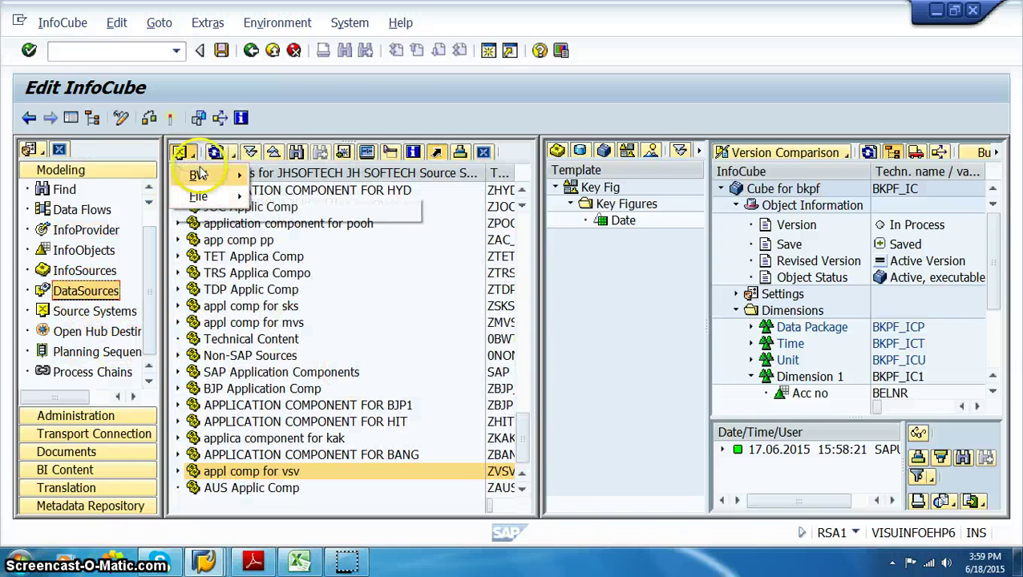
mouse_move(198, 174)
click(307, 196)
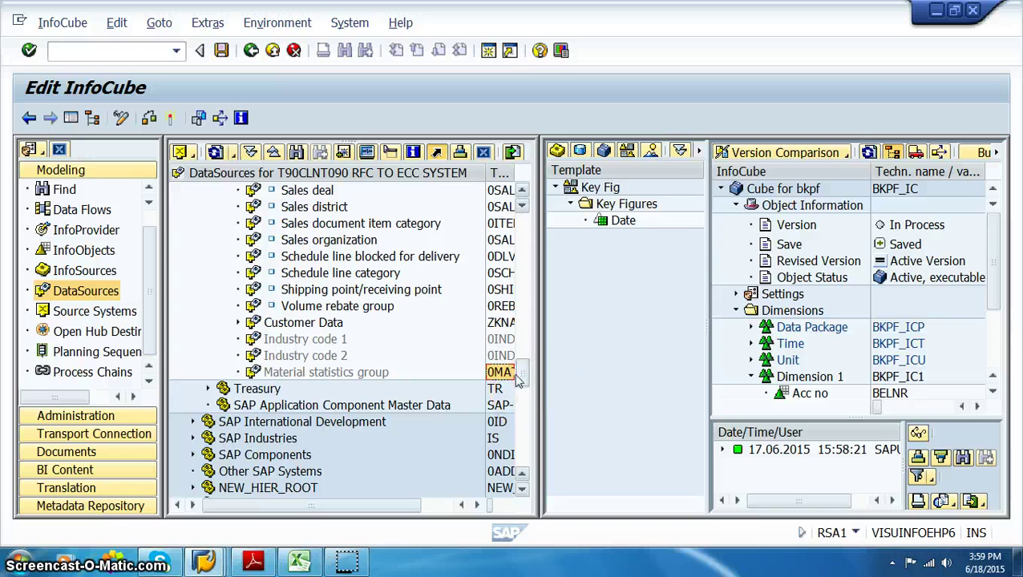
Step: Replicate metadata for the General Ledger master data component under Financial Accounting
drag(525, 377, 531, 238)
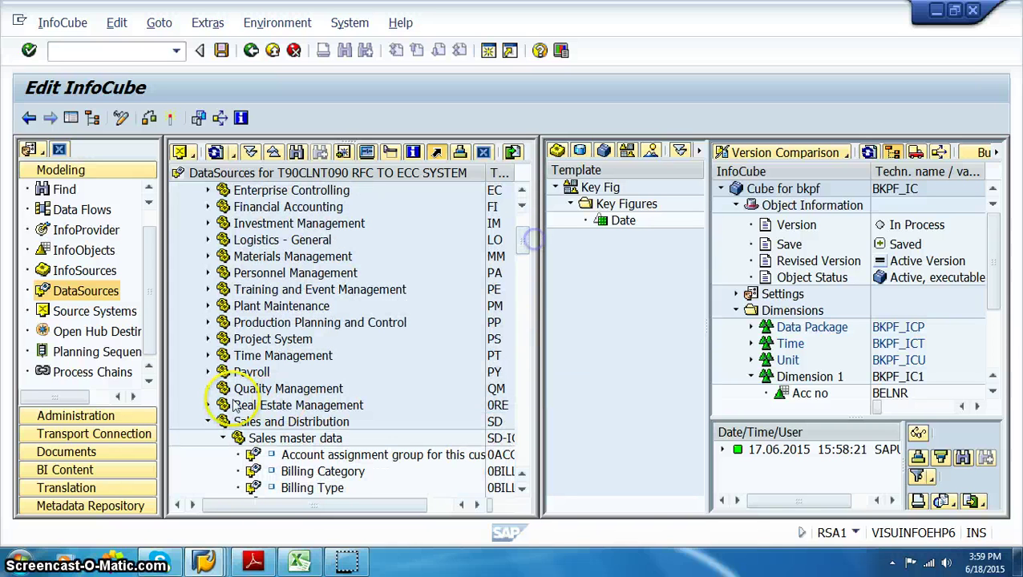
click(208, 422)
scroll(241, 281, up, 3)
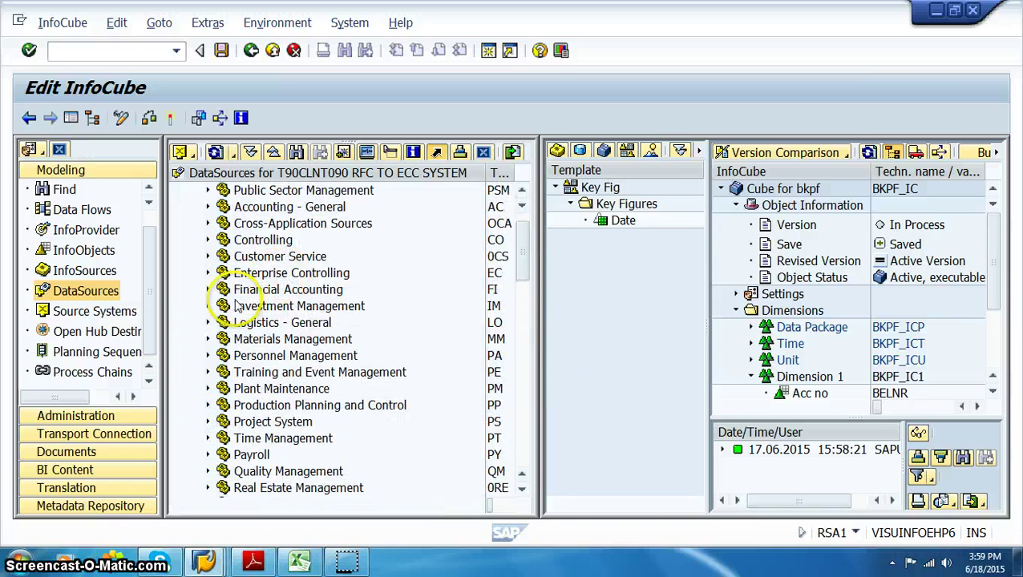
click(207, 290)
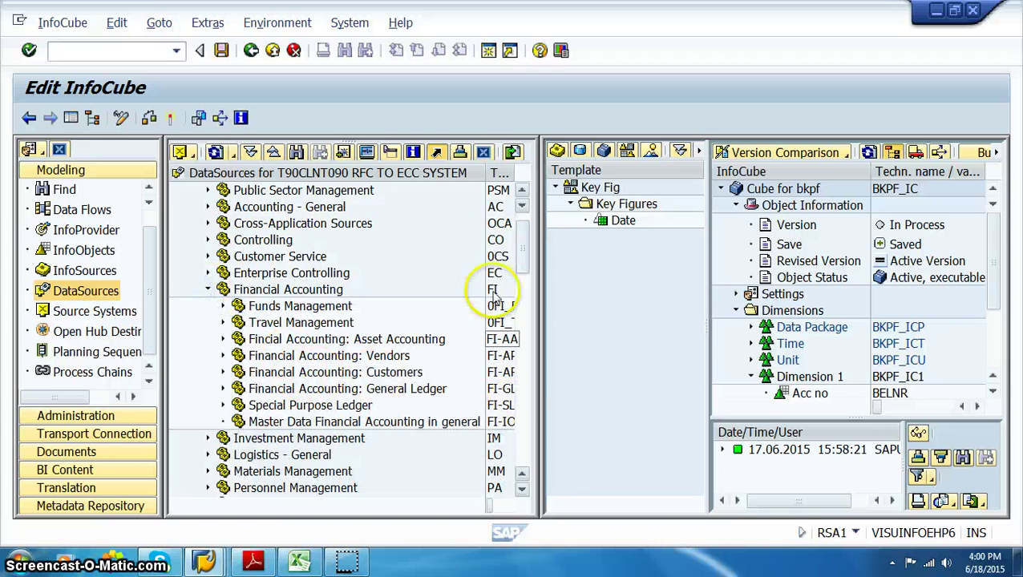
drag(484, 173, 404, 173)
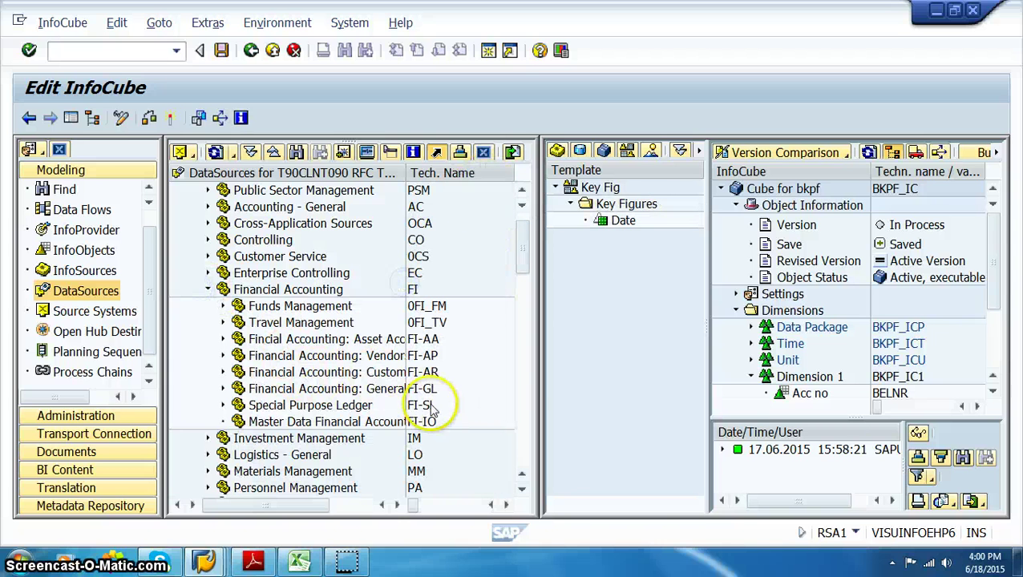
click(222, 388)
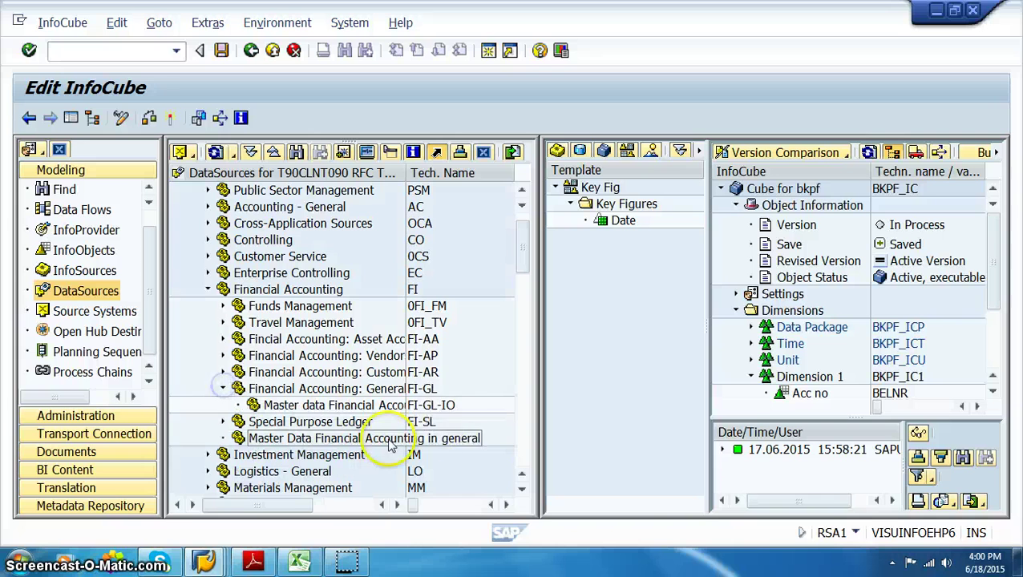
right_click(295, 409)
click(353, 417)
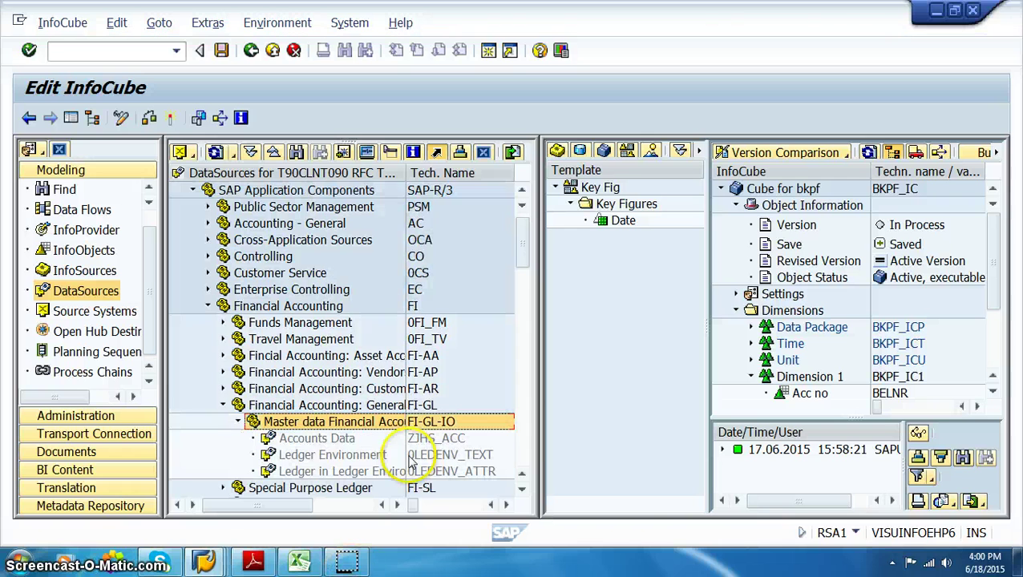
Step: Open Accounts Data DataSource ZJHS_ACC in change mode and activate it
double_click(324, 440)
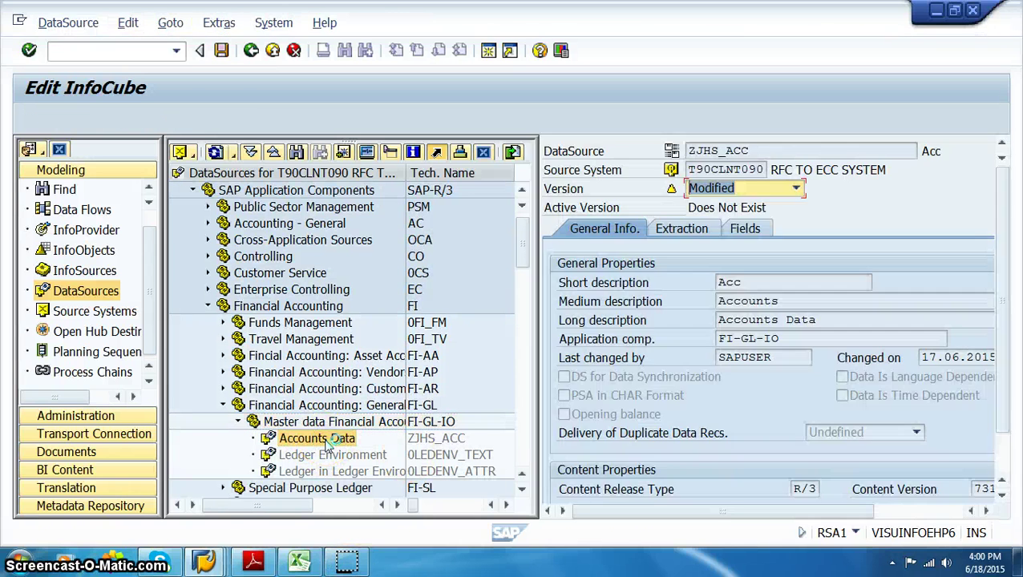
click(152, 118)
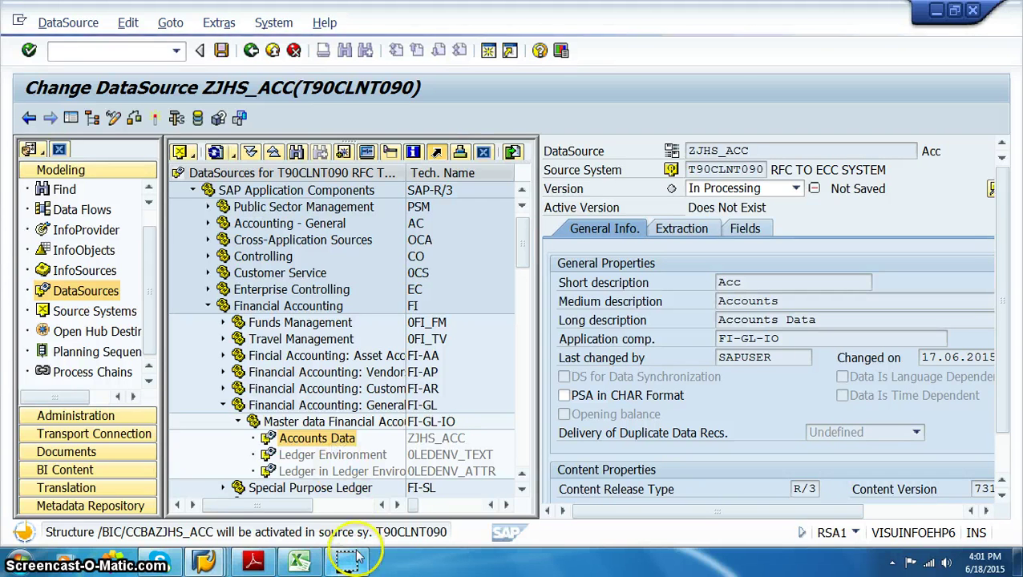
mouse_move(356, 565)
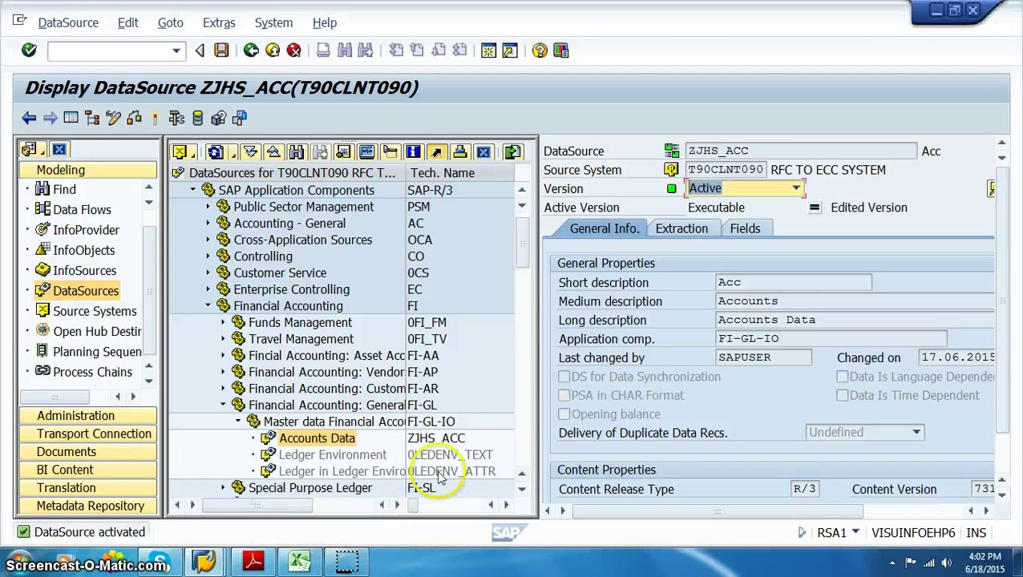
Step: Create and save InfoPackage bkpf_ip for the Accounts Data DataSource
right_click(338, 444)
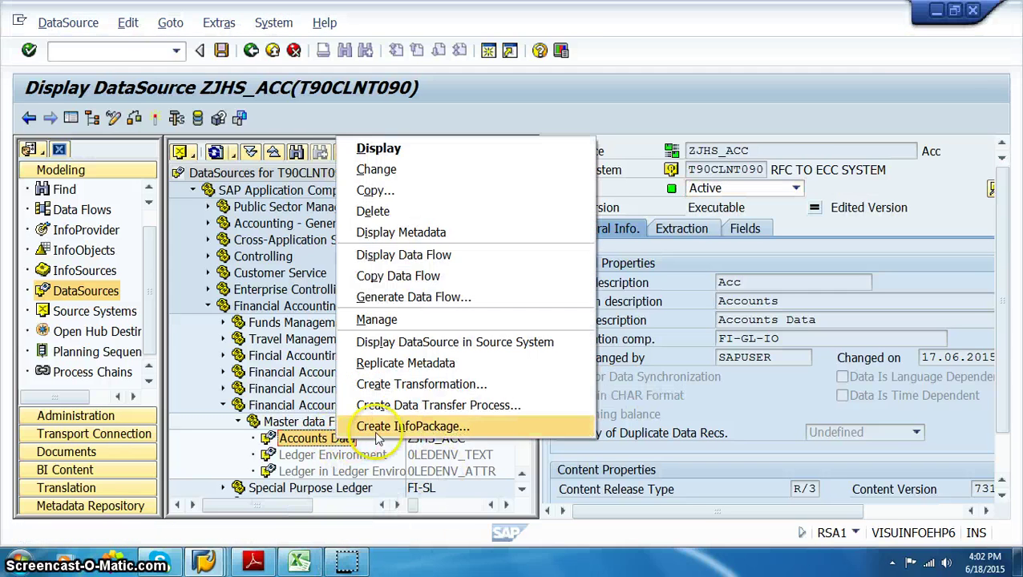
click(399, 431)
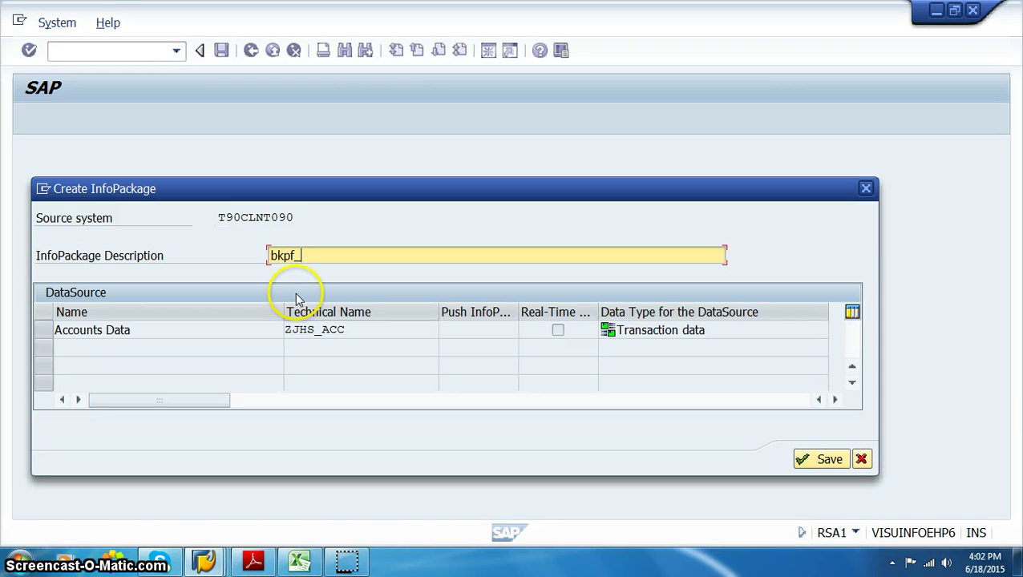
click(296, 298)
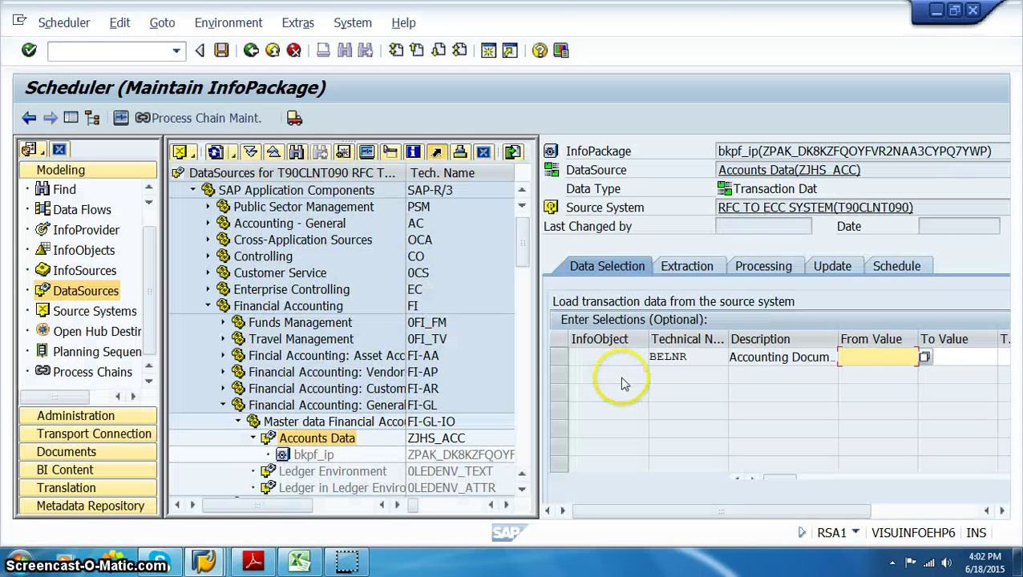
click(70, 118)
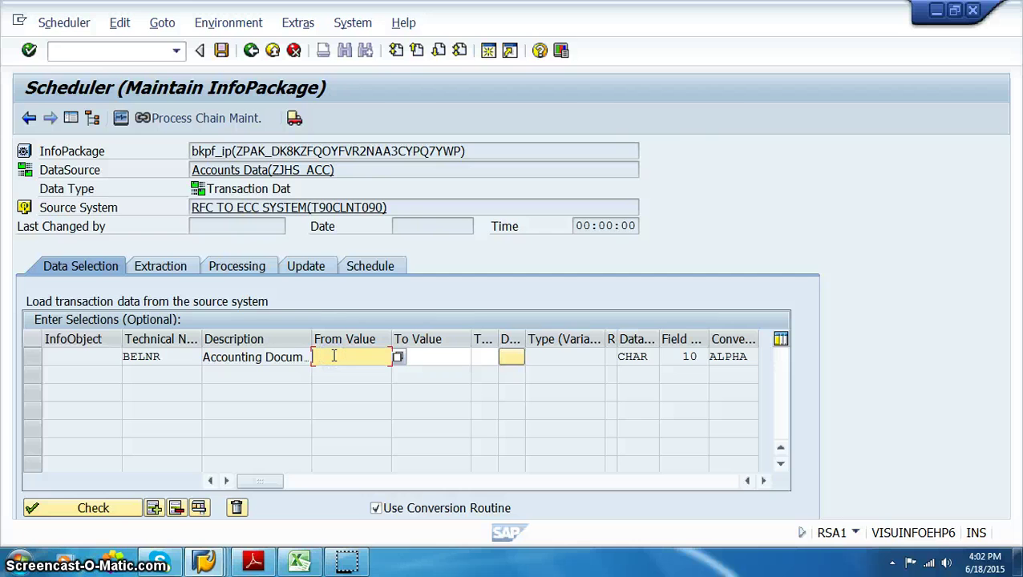
key(alt+Tab)
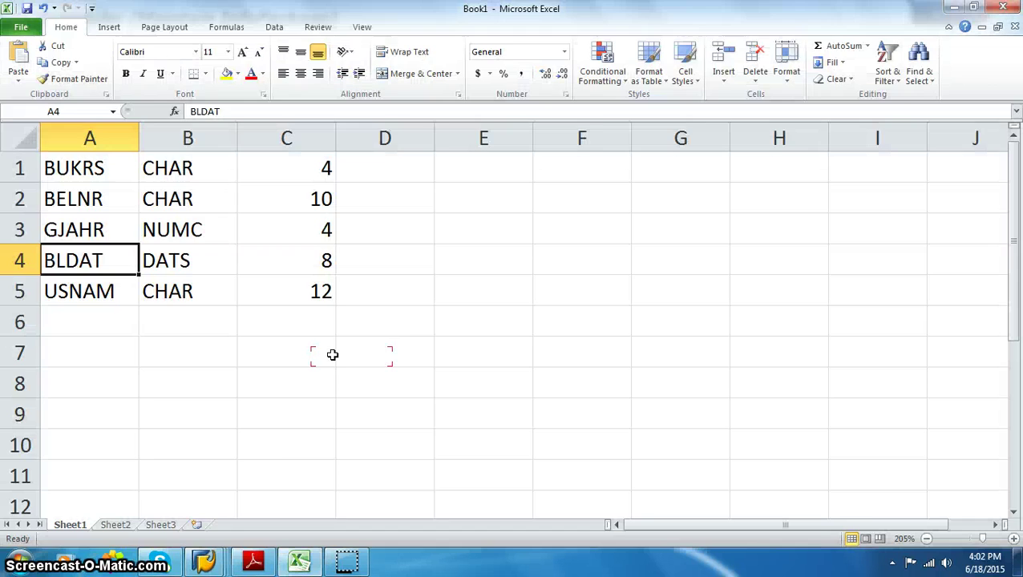
key(alt+Tab)
mouse_move(203, 562)
click(529, 499)
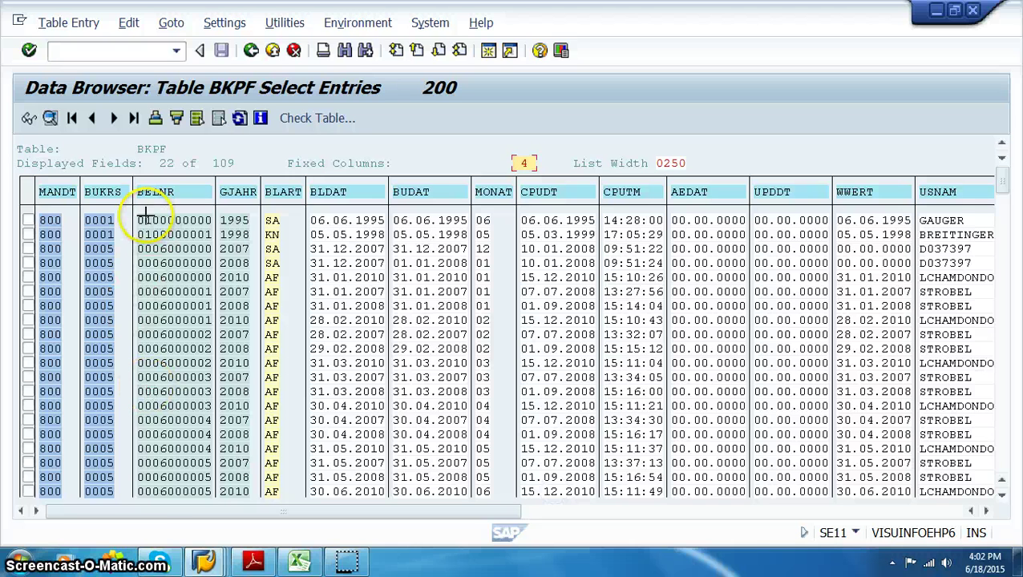
drag(144, 210, 154, 220)
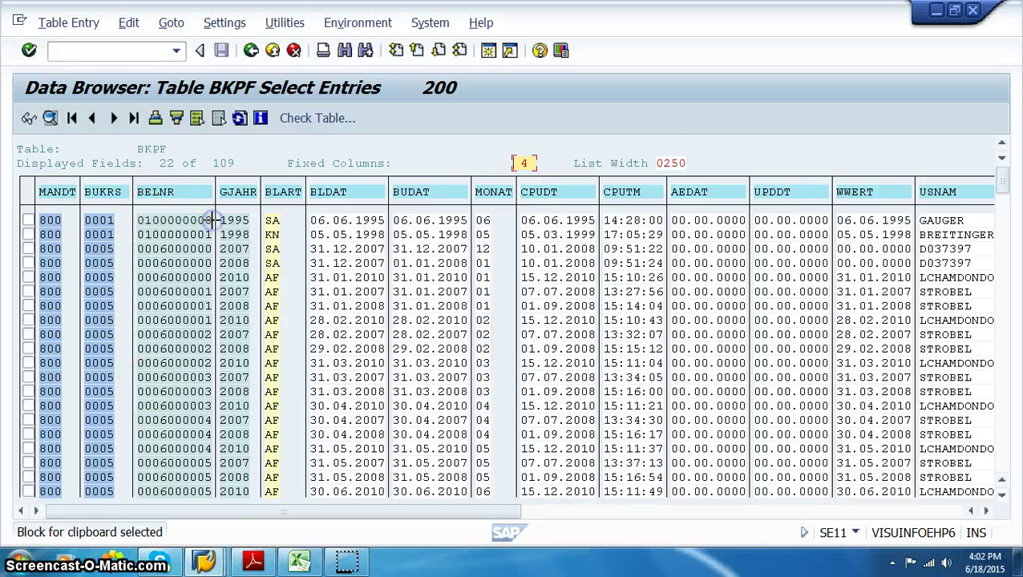
key(ctrl+c)
key(alt+Tab)
click(323, 357)
key(ctrl+v)
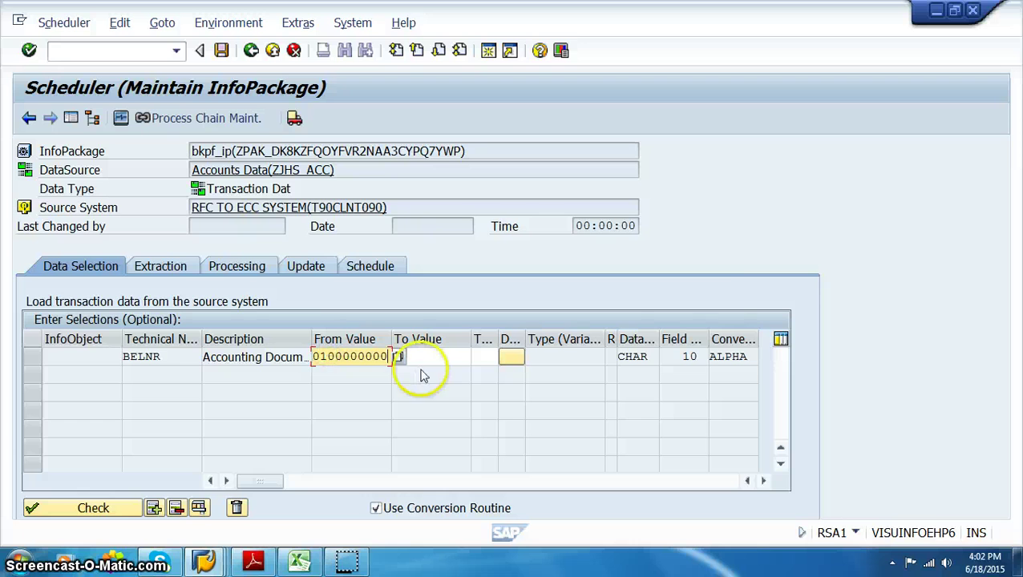
click(422, 355)
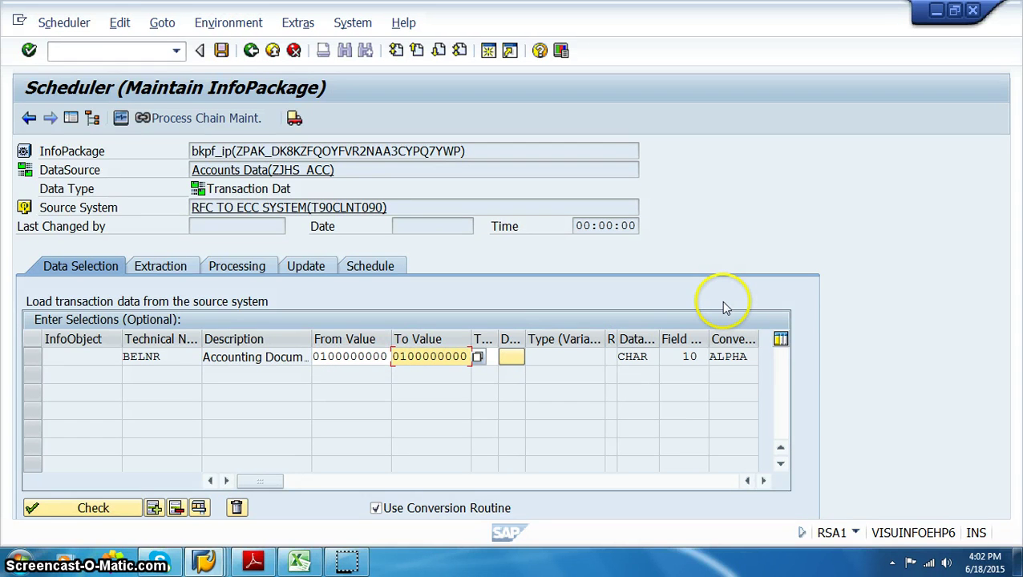
click(93, 509)
click(374, 265)
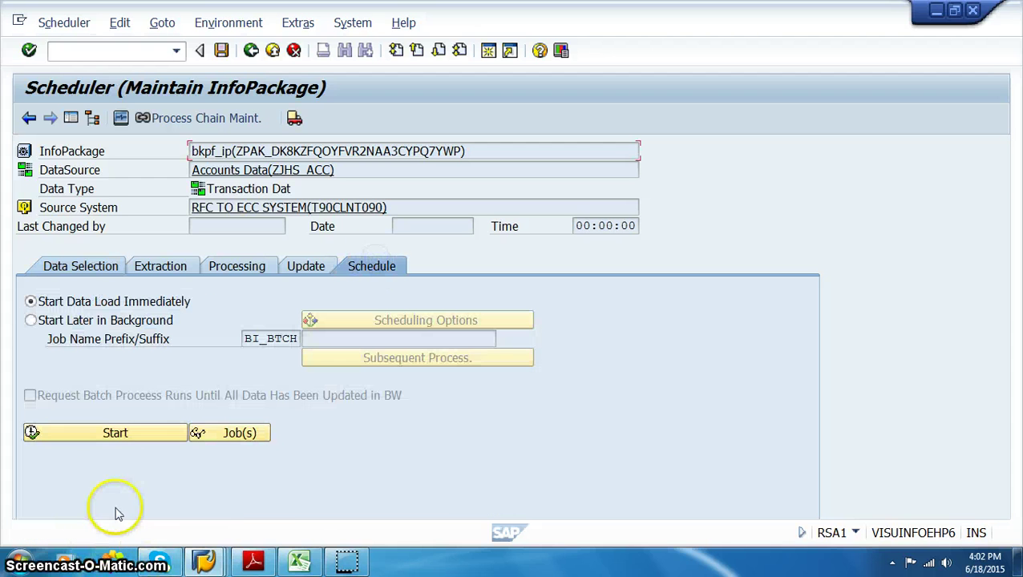
click(119, 441)
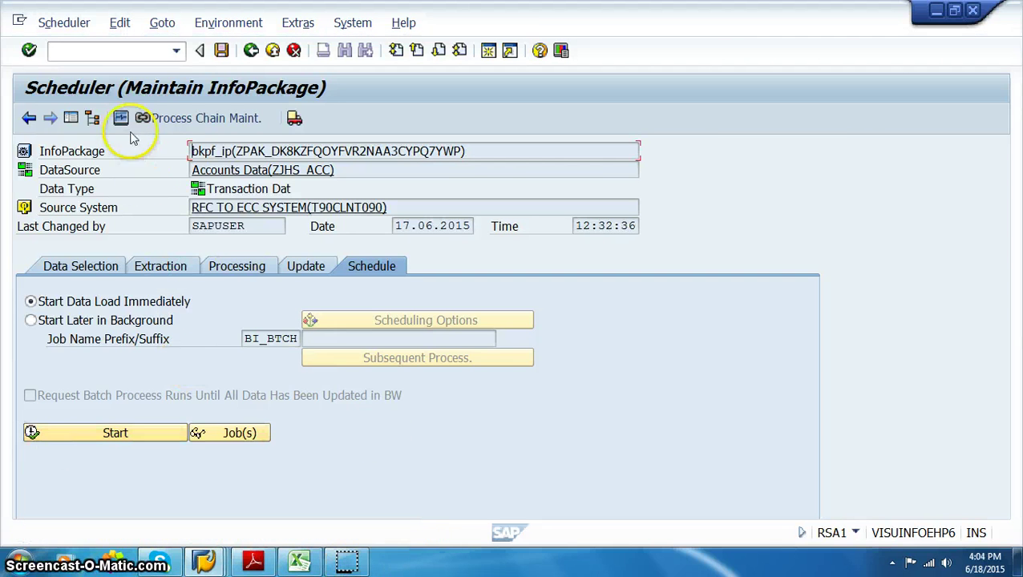
Step: Review the loaded request's 798 records in PSA maintenance via the load monitor
click(120, 117)
click(187, 235)
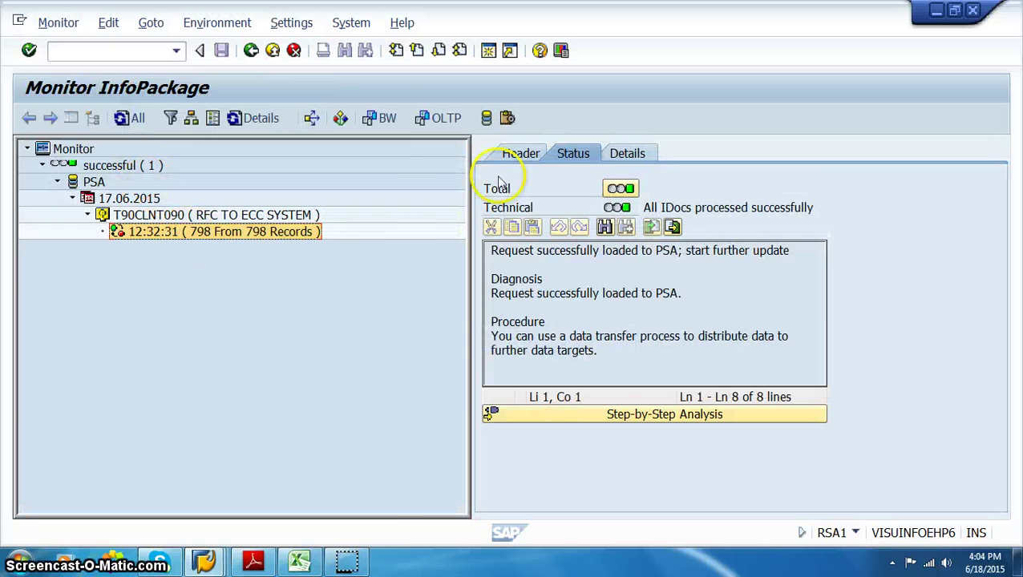
click(485, 118)
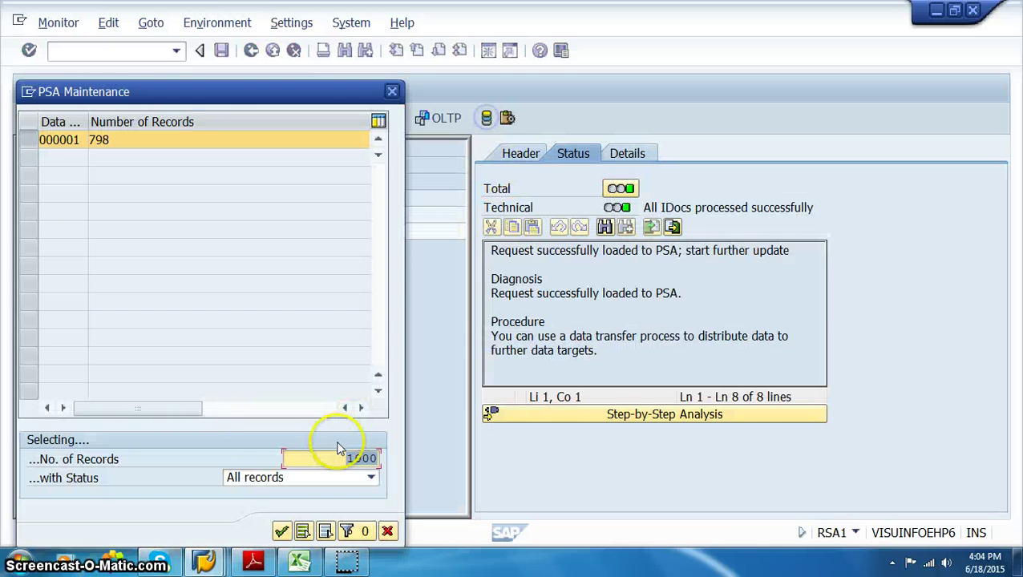
click(282, 532)
scroll(355, 359, down, 10)
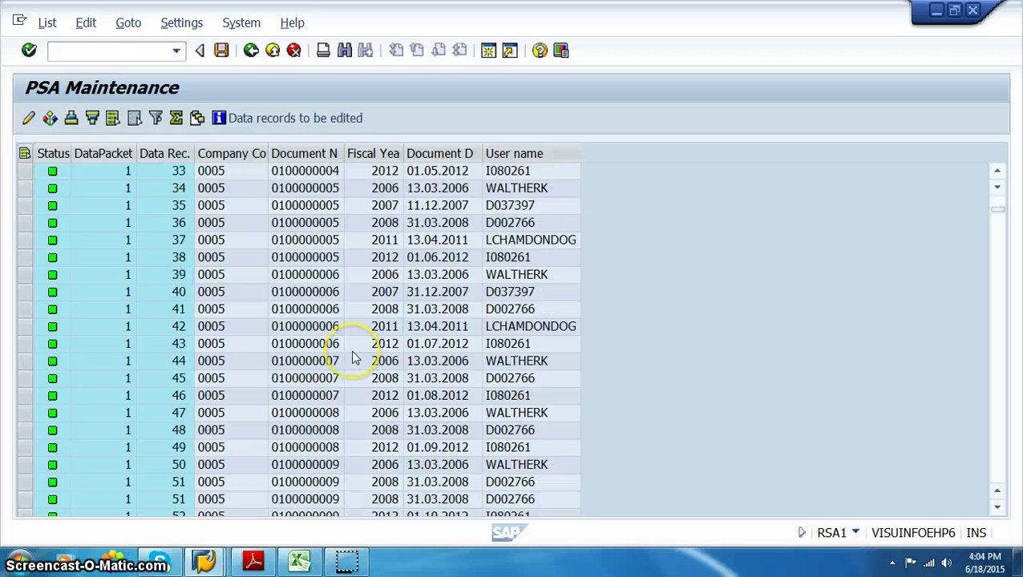
scroll(352, 353, down, 20)
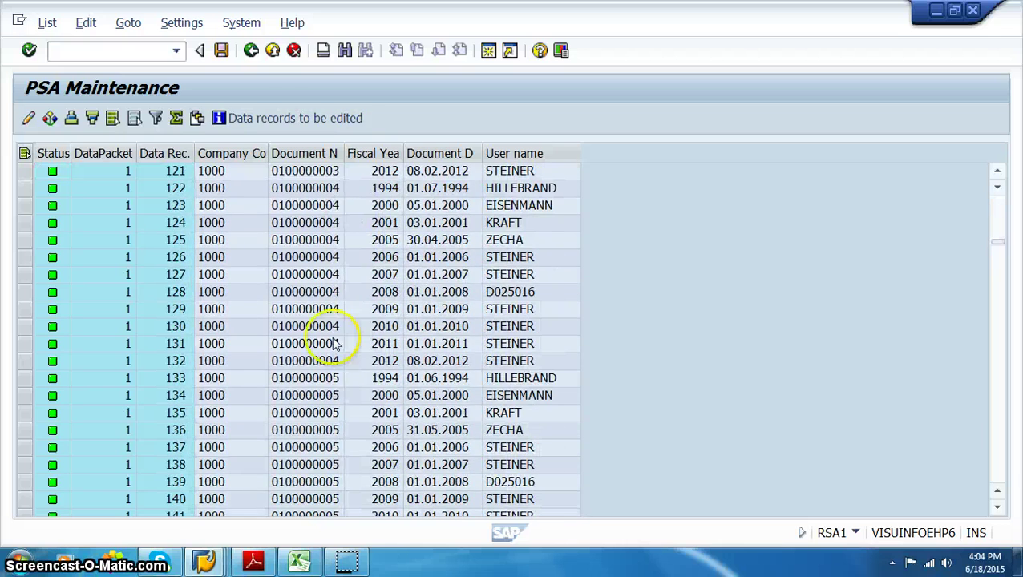
Step: Go back through the monitor and scheduler, declining the save prompt, to DataSource ZJHS_ACC
click(250, 51)
click(251, 51)
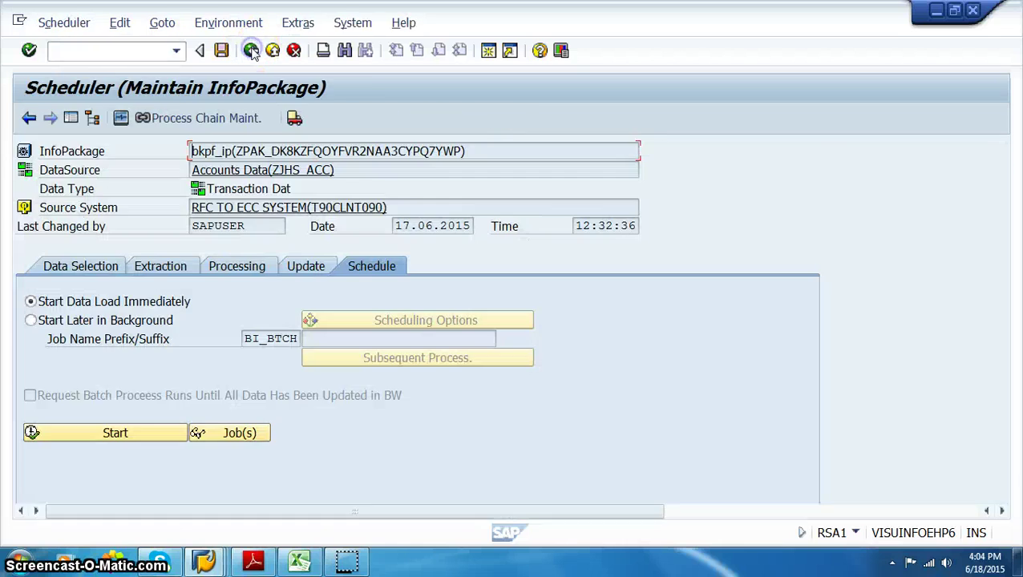
click(251, 51)
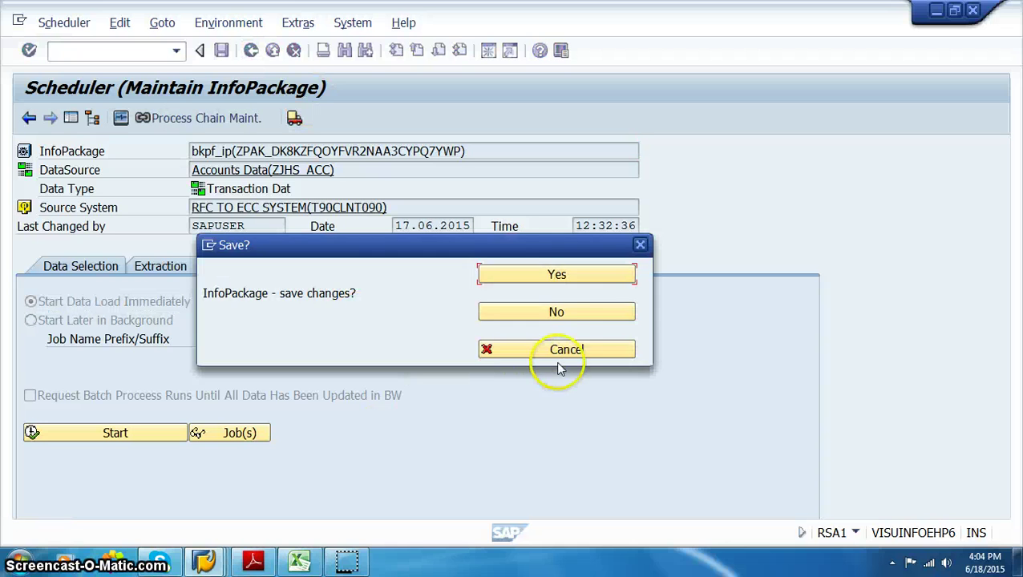
click(561, 353)
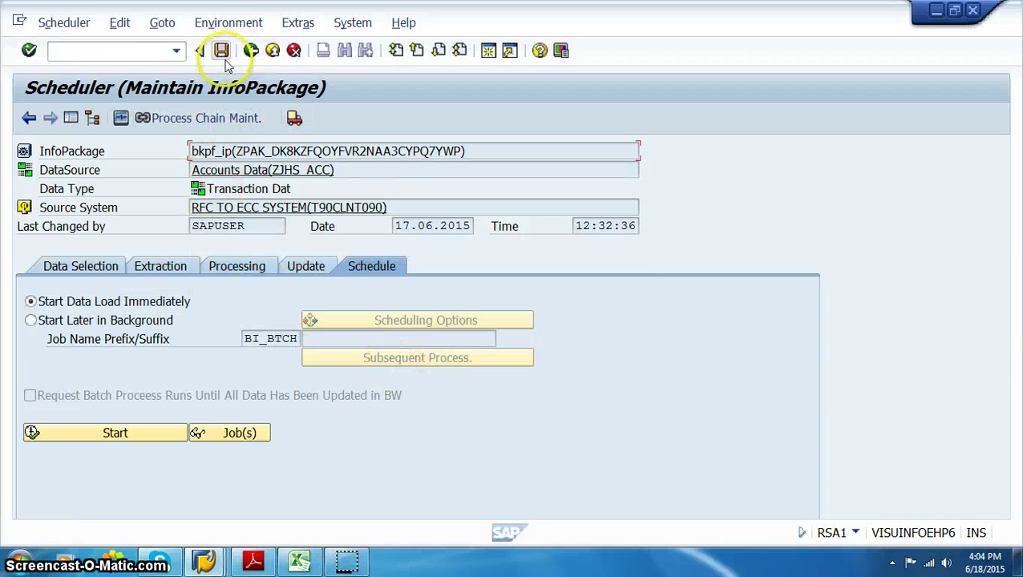
click(251, 51)
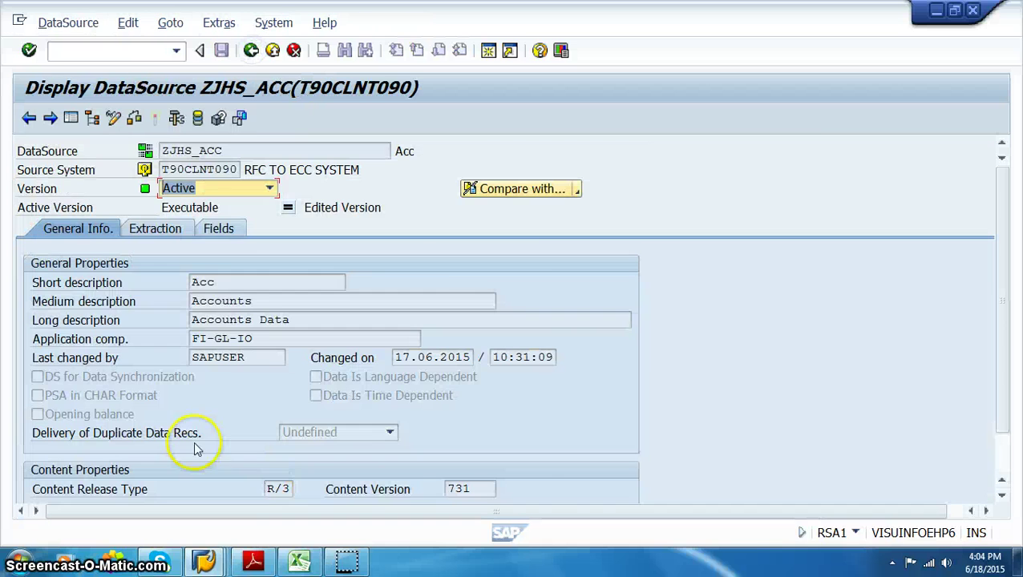
Step: Show the InfoProvider tree and start a transformation into dso for bkpf
click(71, 118)
click(74, 250)
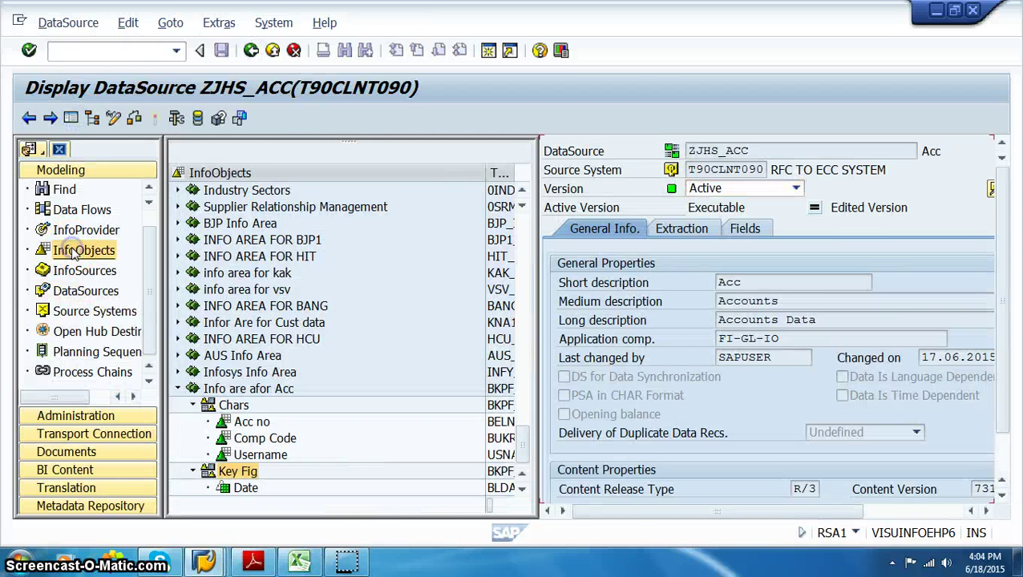
click(85, 231)
click(263, 489)
right_click(265, 490)
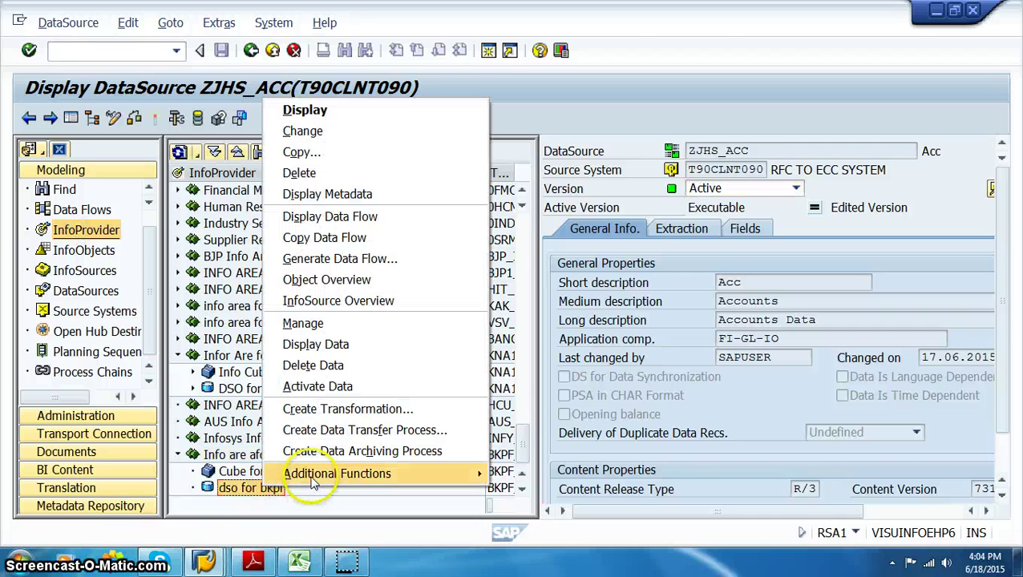
click(338, 407)
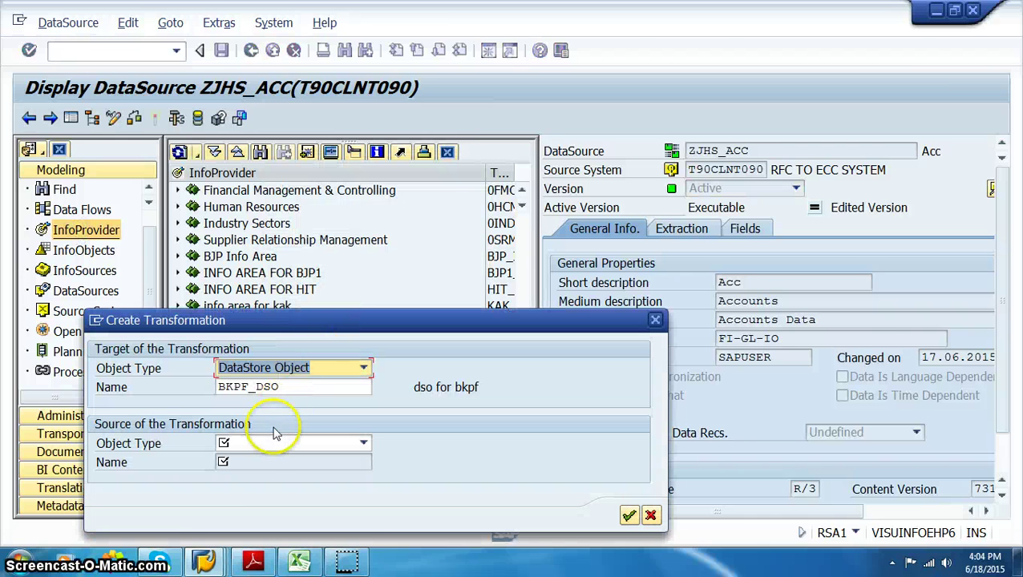
Step: Search DataSources matching bkpf* as the source, then abandon this transformation attempt
click(272, 443)
click(251, 465)
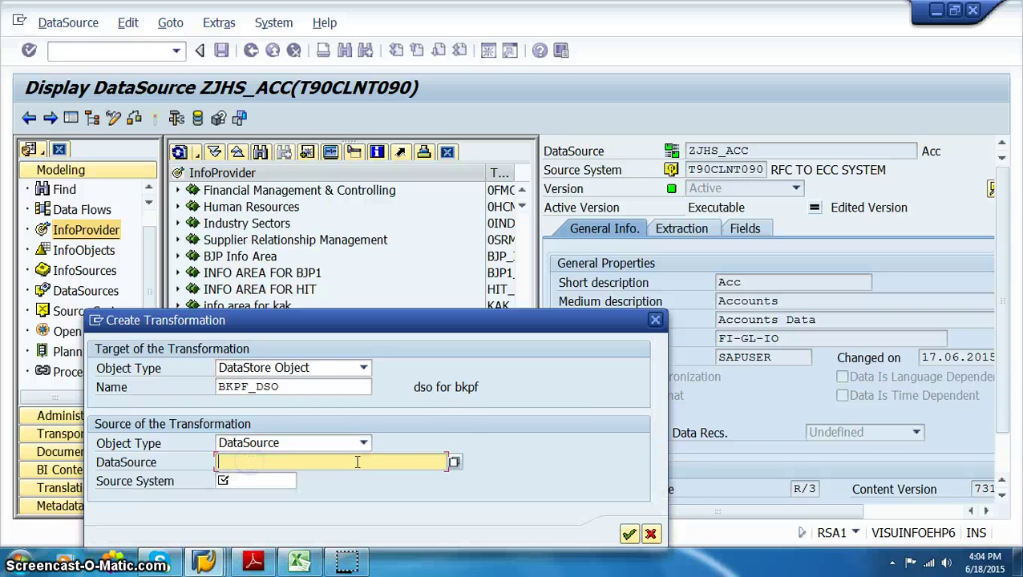
text(bkpf)
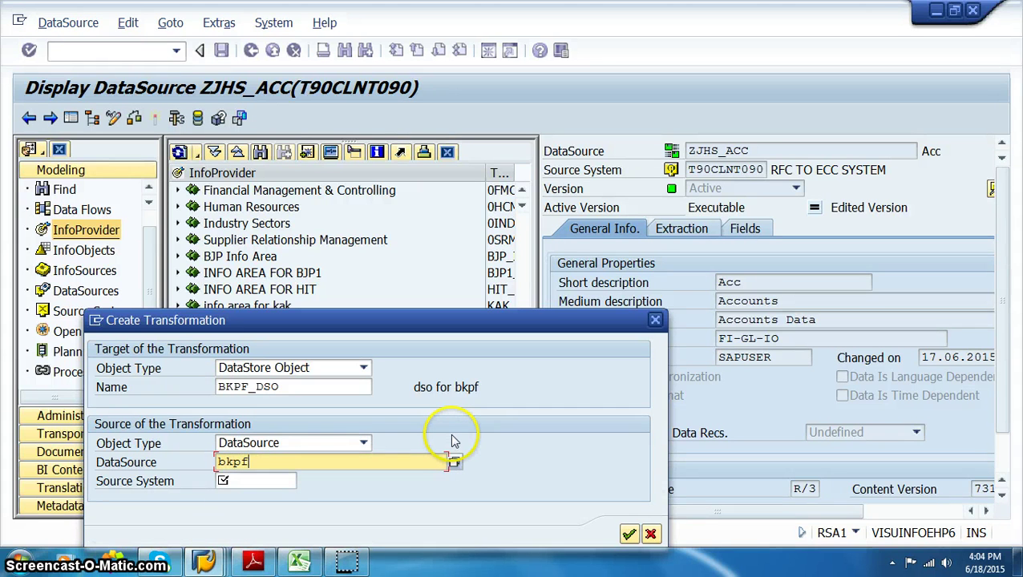
text(*)
click(453, 463)
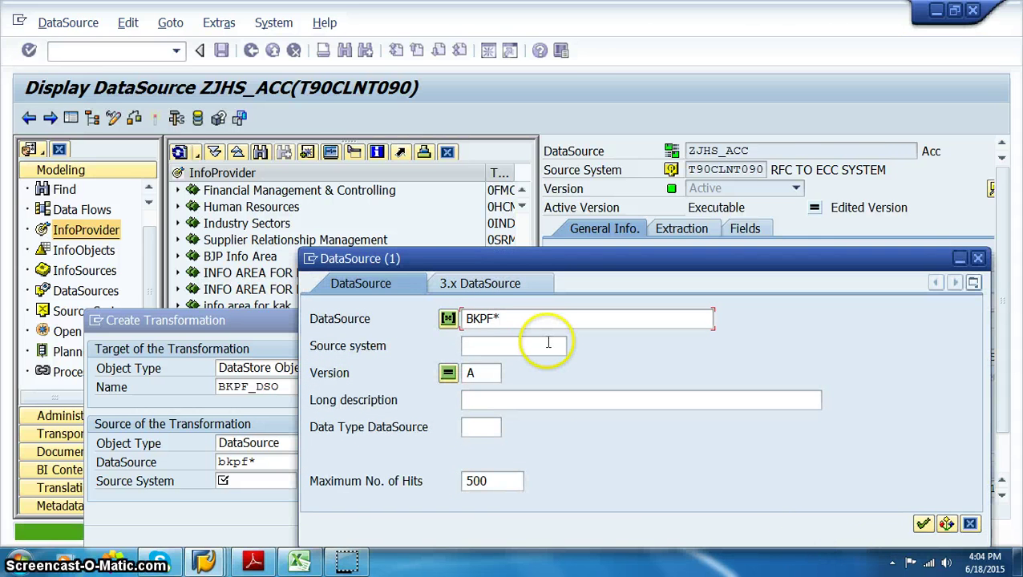
click(978, 258)
click(655, 319)
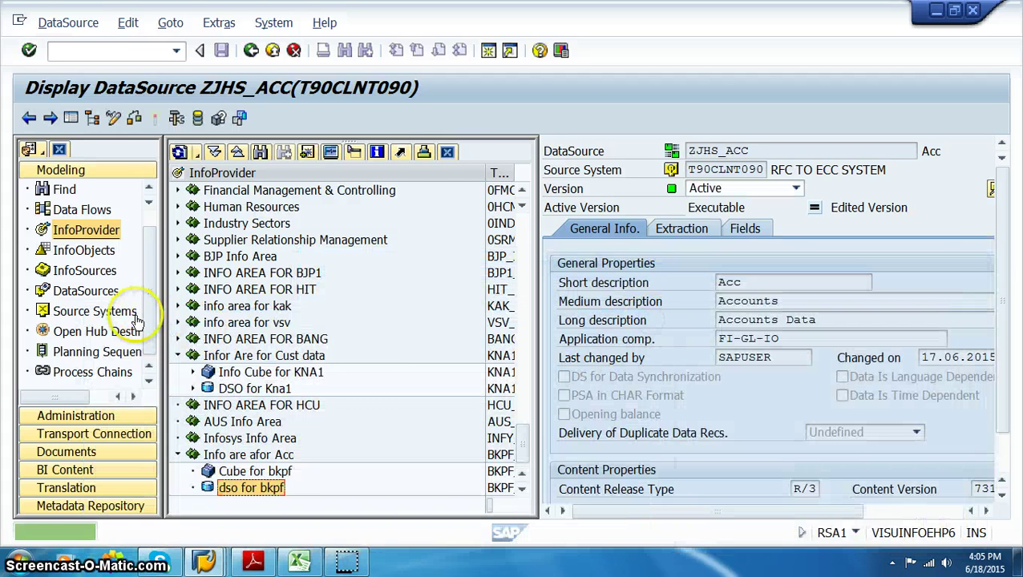
Step: Restart the transformation into dso for bkpf from DataSource ZJHS_ACC, source system T90CLNT090
click(81, 291)
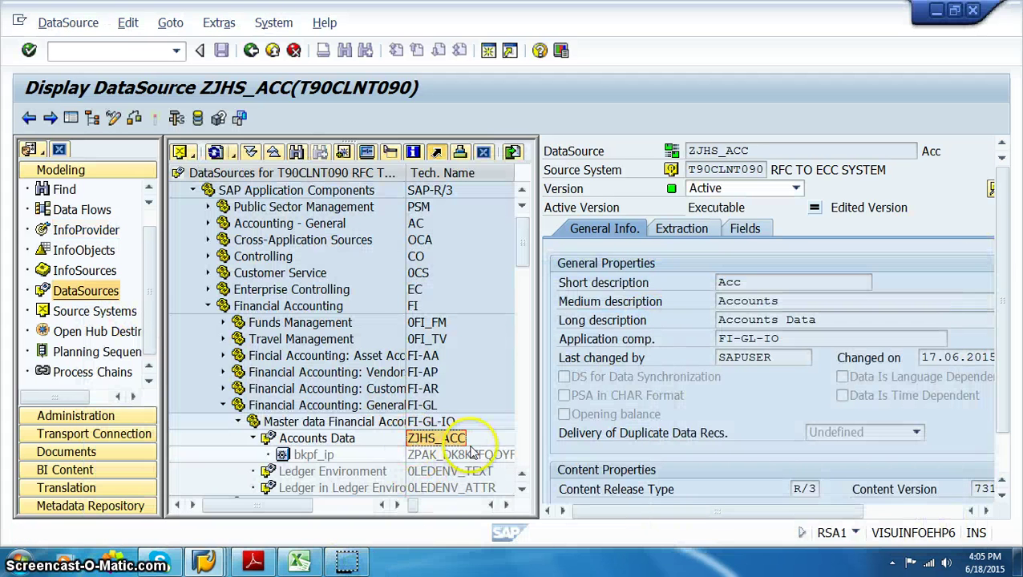
click(85, 231)
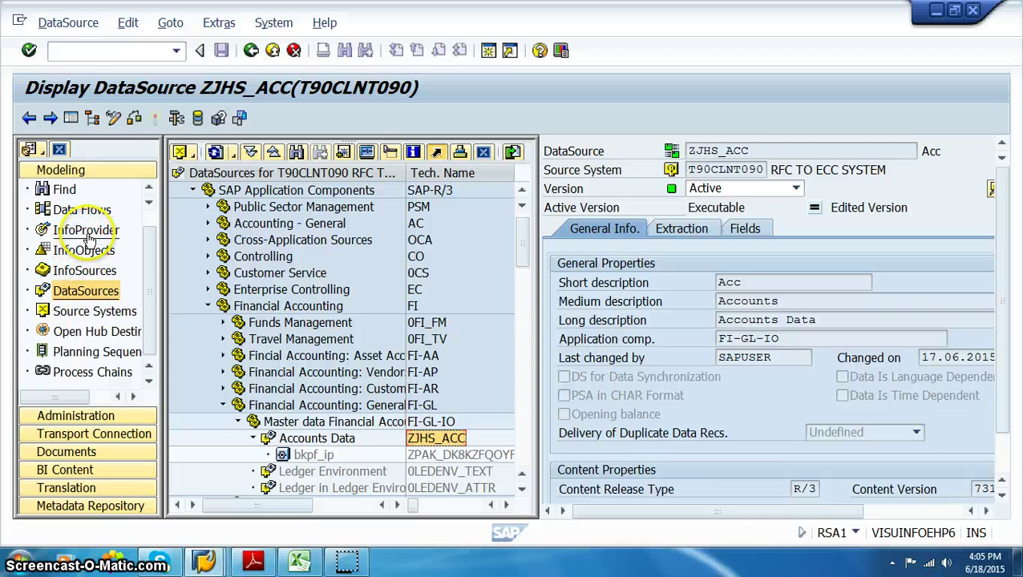
right_click(292, 489)
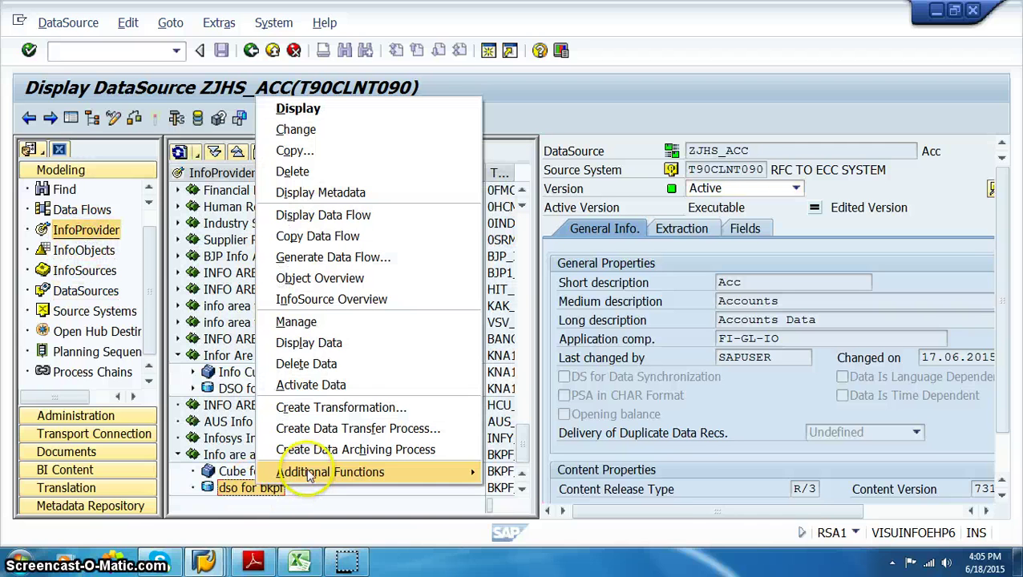
click(319, 407)
click(281, 444)
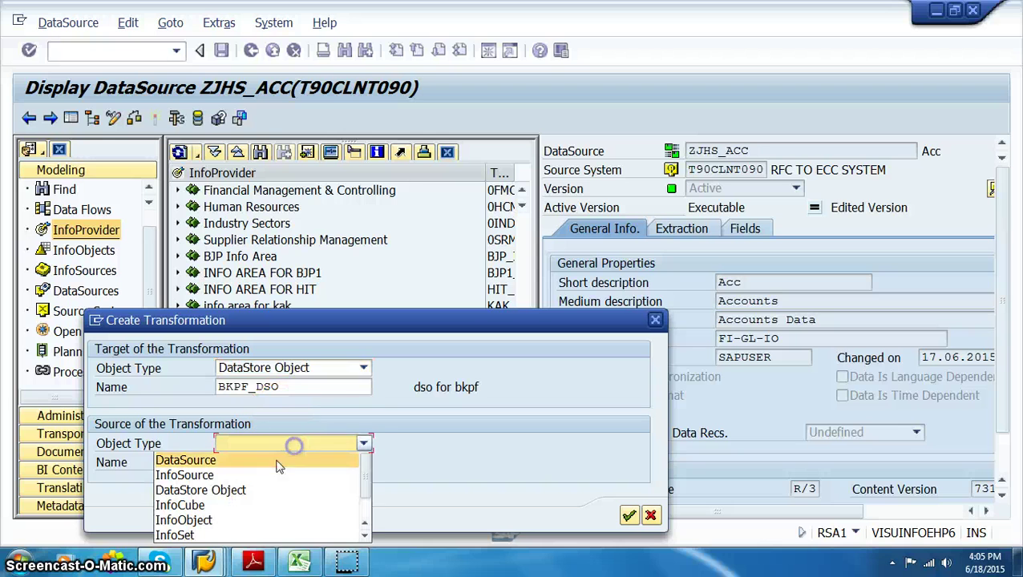
click(269, 461)
text(zjhs_acc)
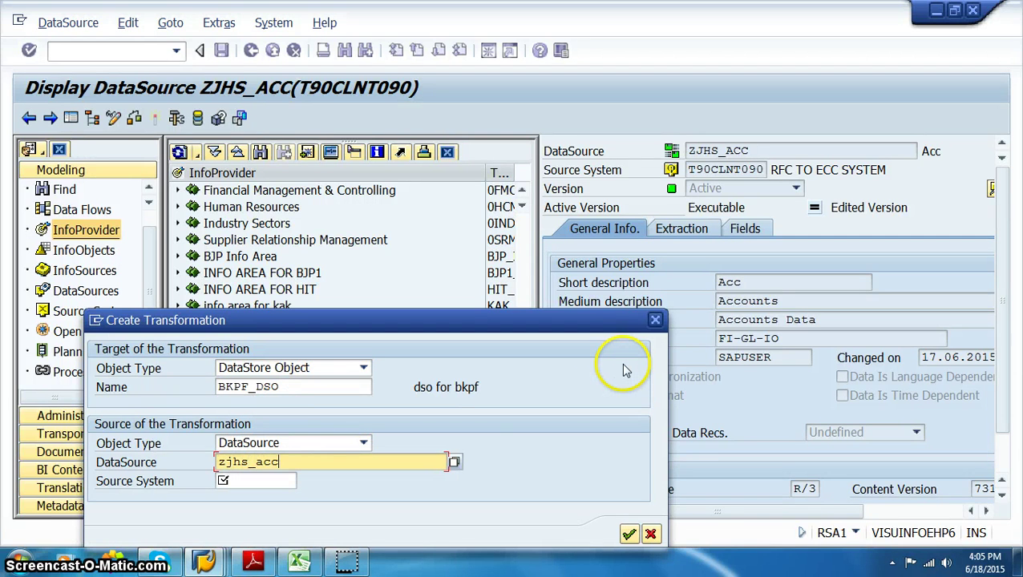
key(Tab)
key(Return)
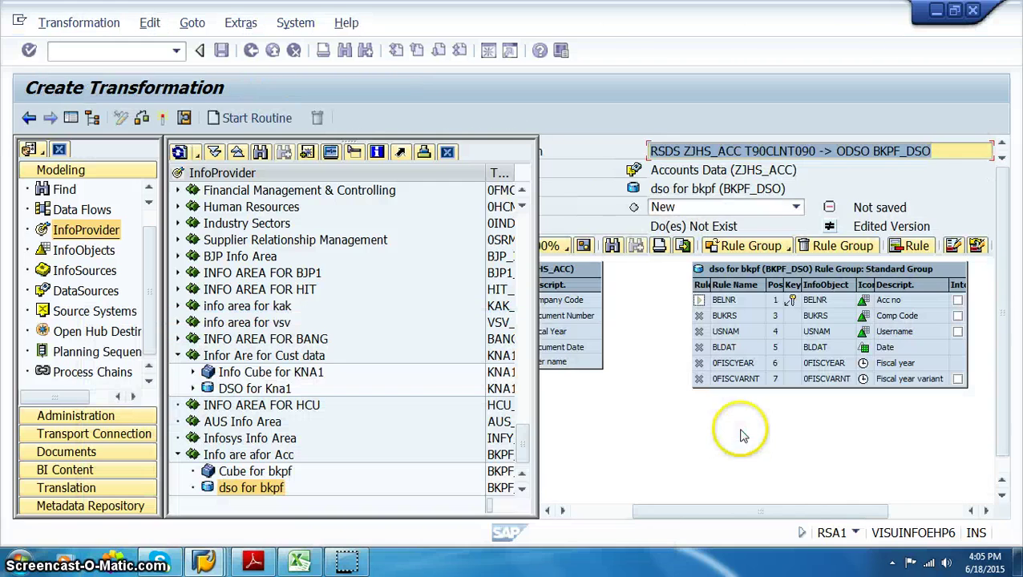
Step: Map source fields BUKRS, BELNR and GJAHR onto target BUKRS, BELNR and 0FISCYEAR
click(71, 118)
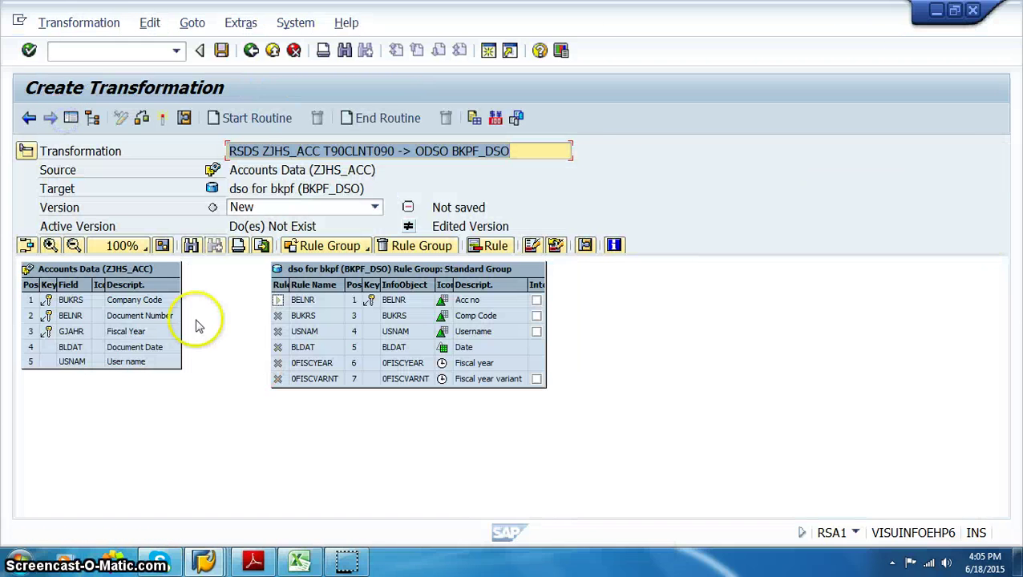
mouse_move(170, 303)
mouse_down()
mouse_move(263, 308)
mouse_move(183, 317)
mouse_up()
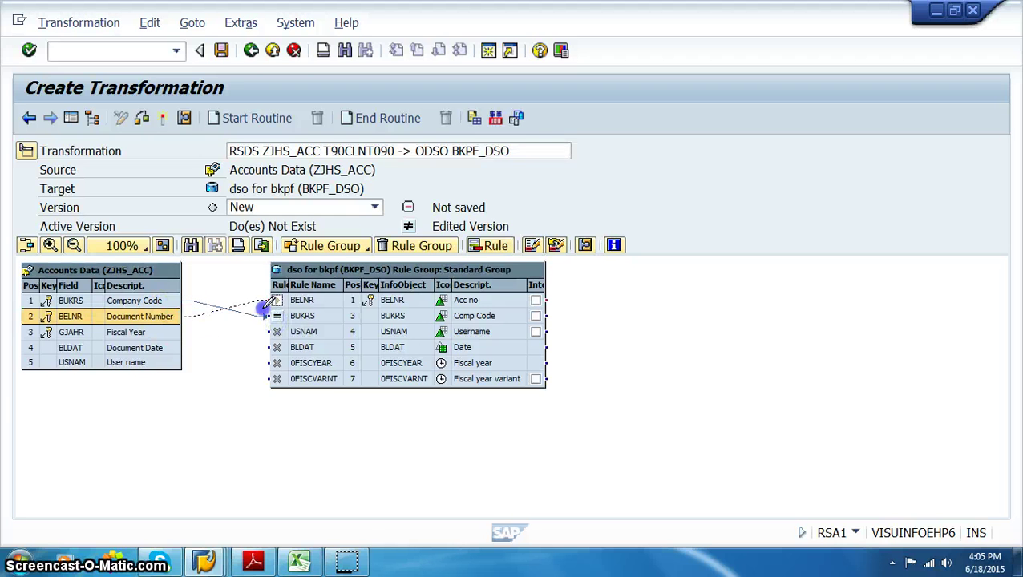
drag(298, 300, 300, 300)
drag(170, 333, 213, 335)
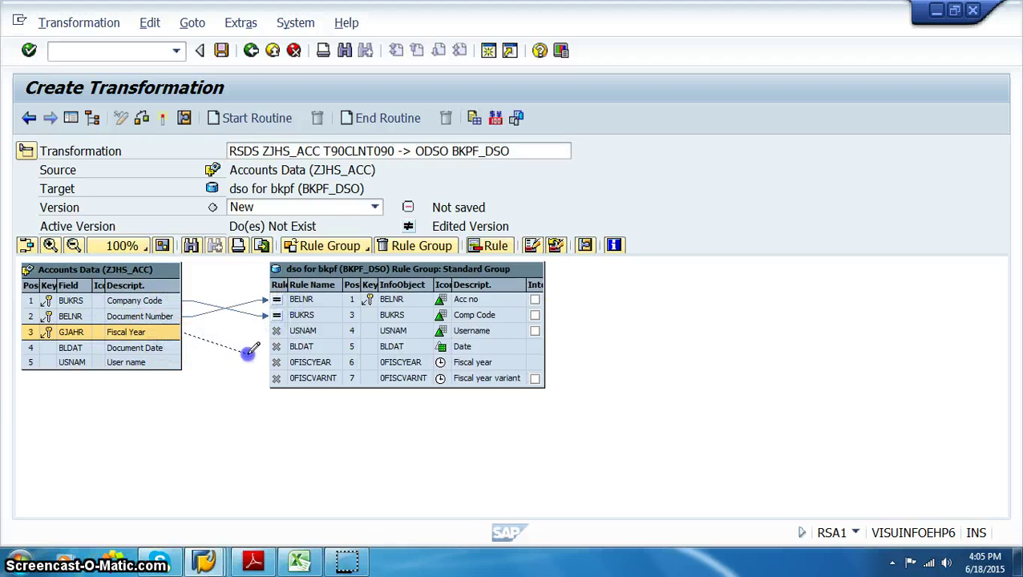
drag(276, 363, 275, 363)
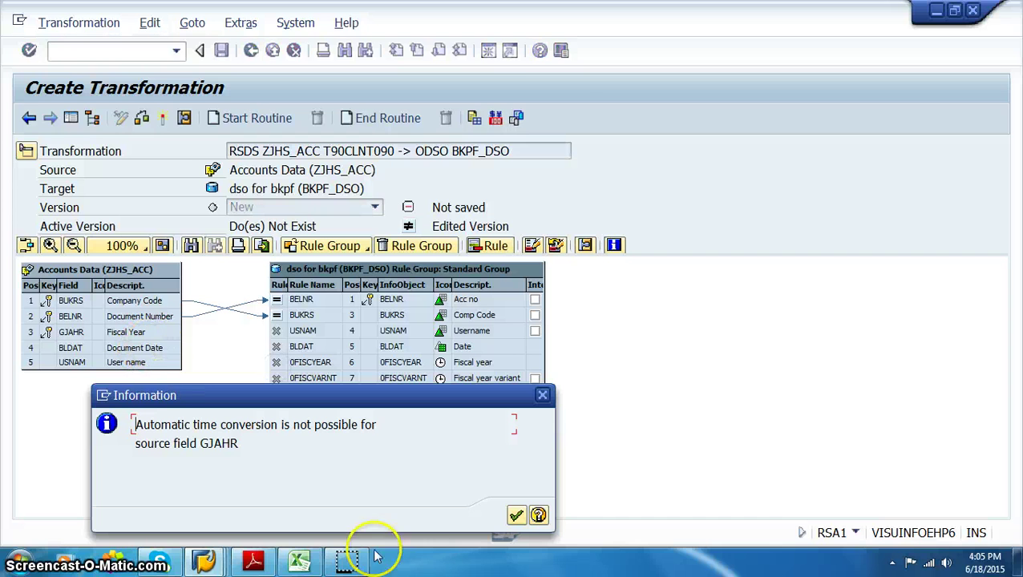
click(516, 517)
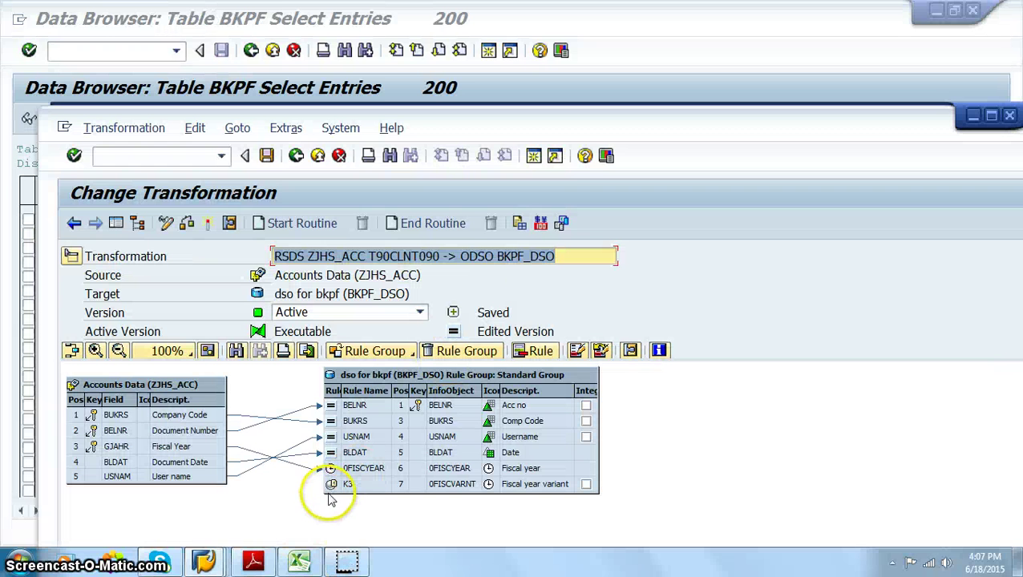
Step: Give the fiscal year variant rule 0FISCVARNT the constant value K3
double_click(330, 484)
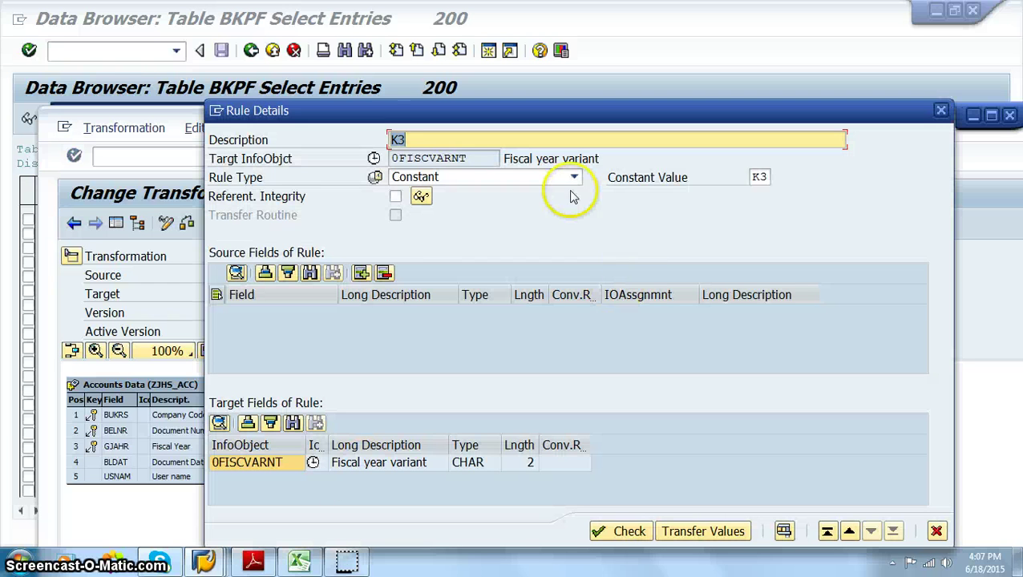
click(761, 178)
click(778, 176)
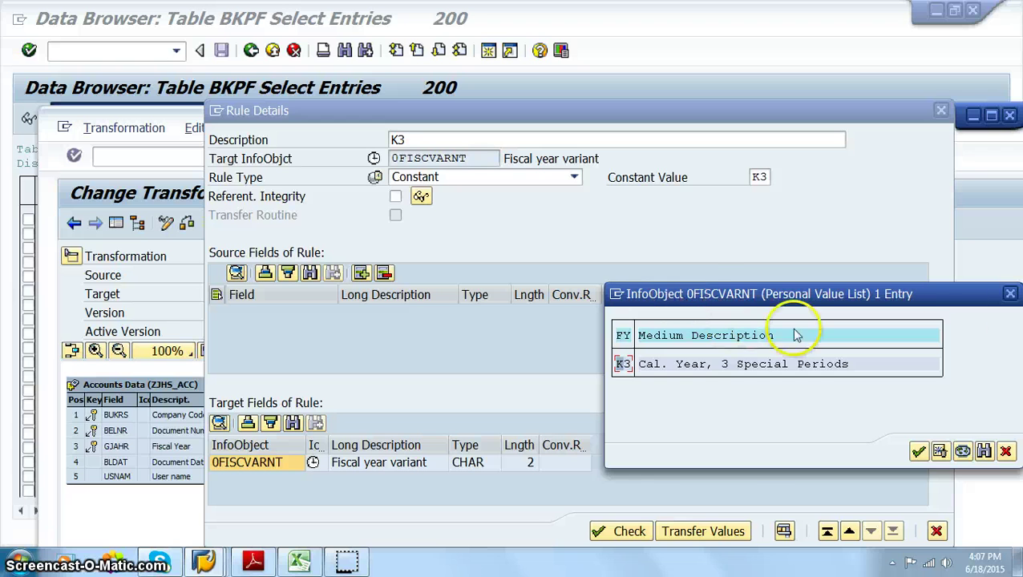
click(1010, 295)
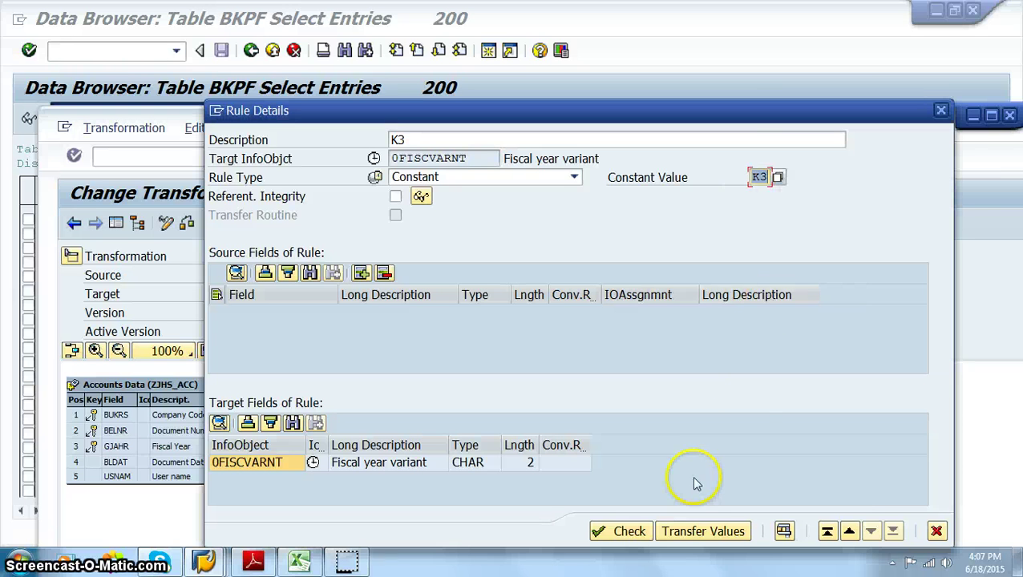
click(687, 532)
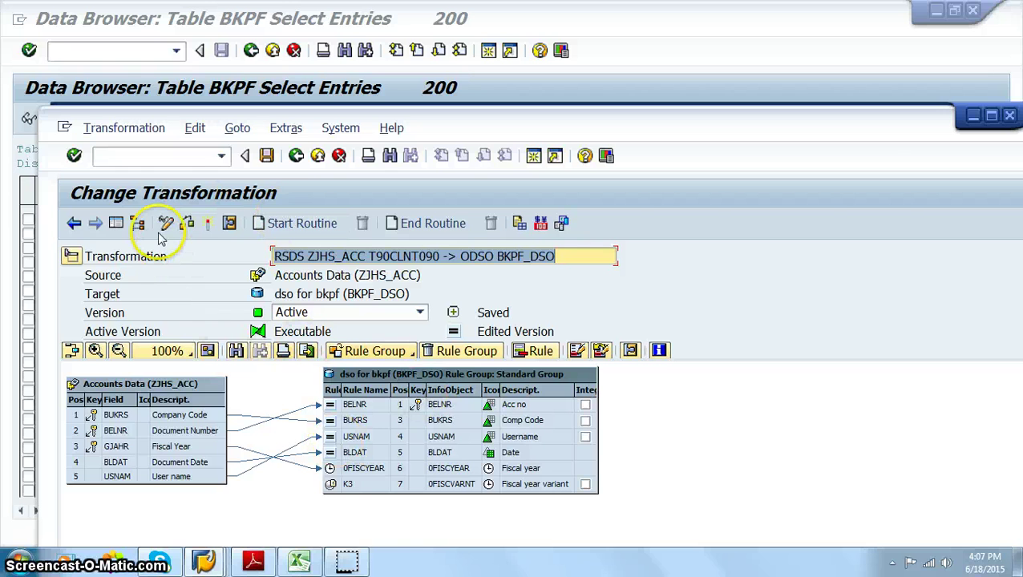
click(115, 223)
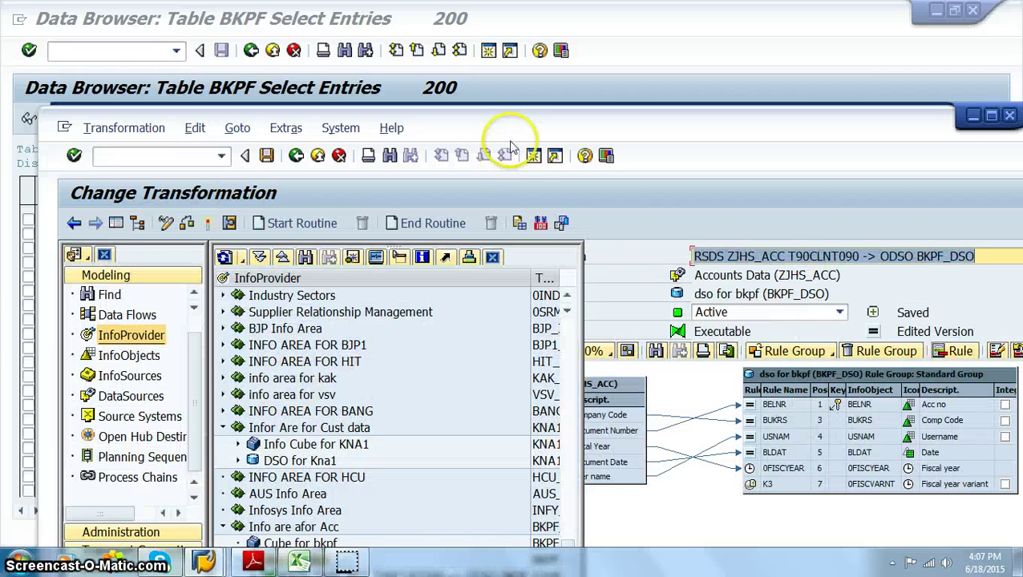
Step: Check the transformation, then create a DTP from ZJHS_ACC into dso for bkpf
drag(513, 132, 433, 42)
click(126, 133)
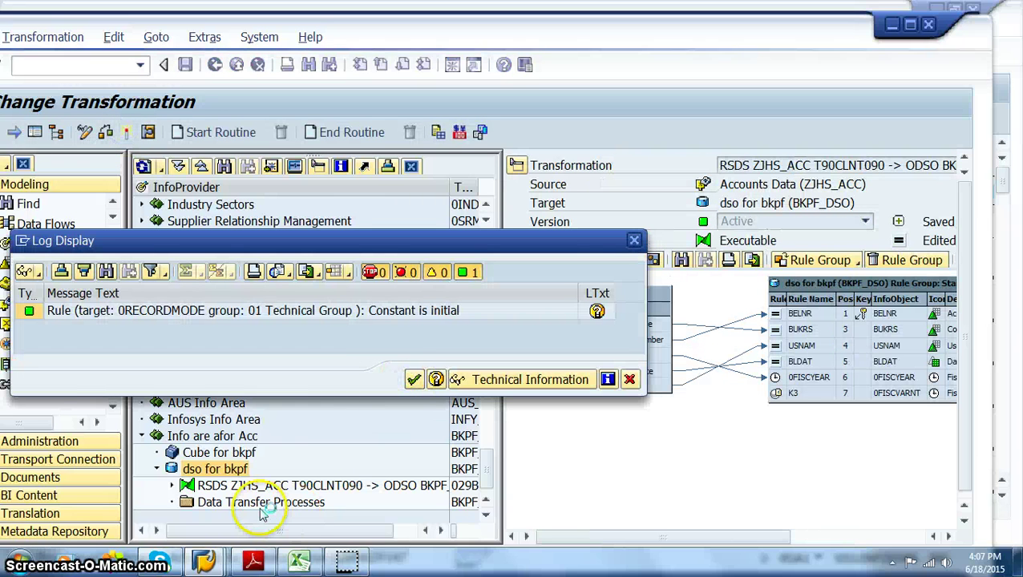
click(215, 470)
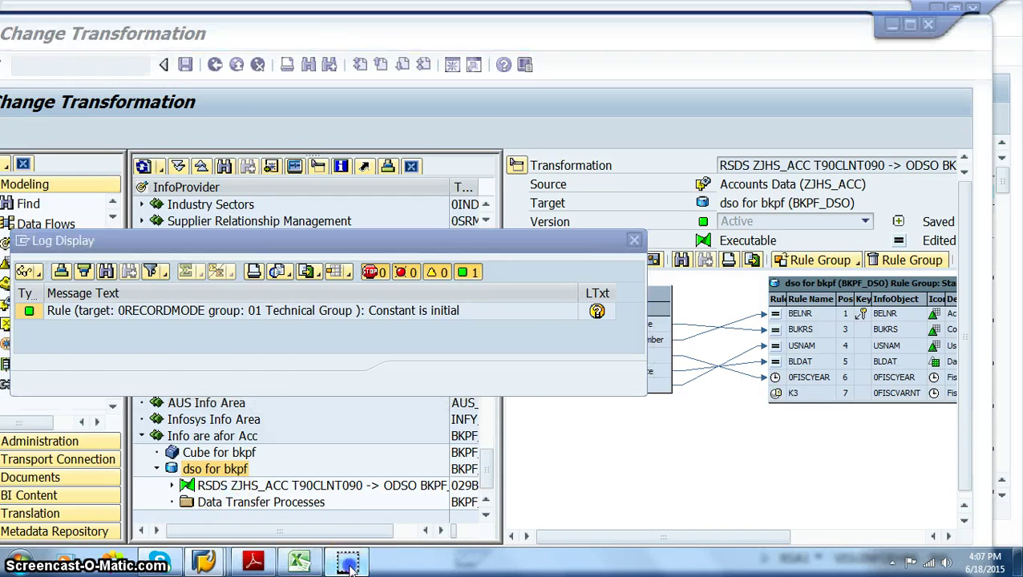
right_click(303, 503)
click(338, 518)
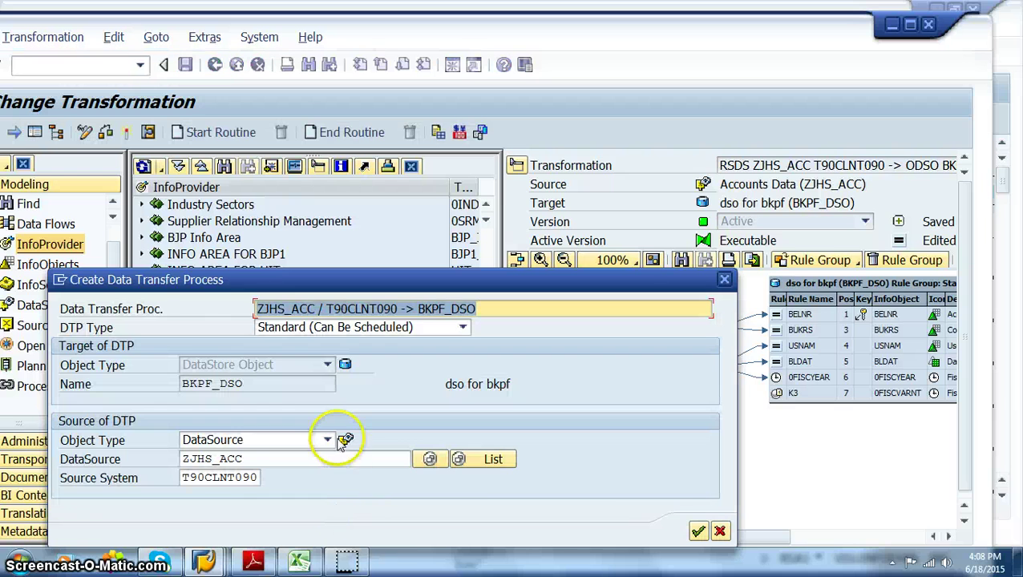
click(698, 532)
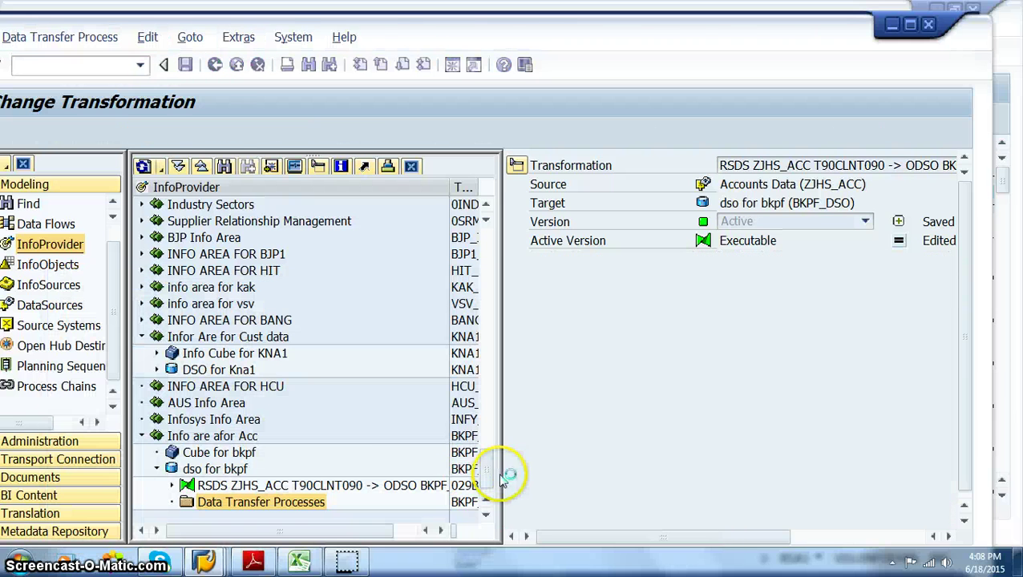
Step: Set the DTP extraction mode to Full and execute the load into BKPF_DSO
click(753, 353)
click(734, 368)
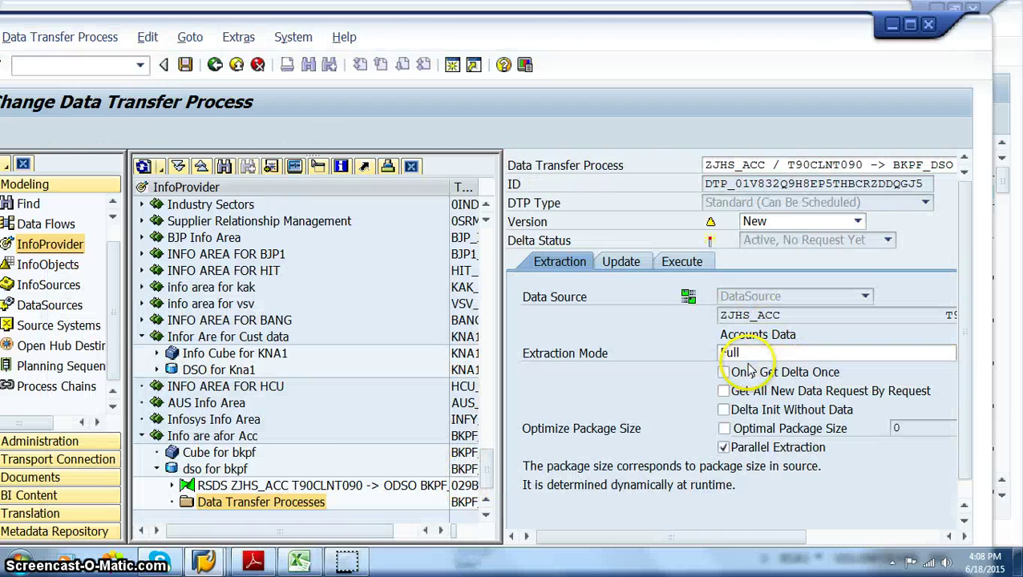
click(681, 261)
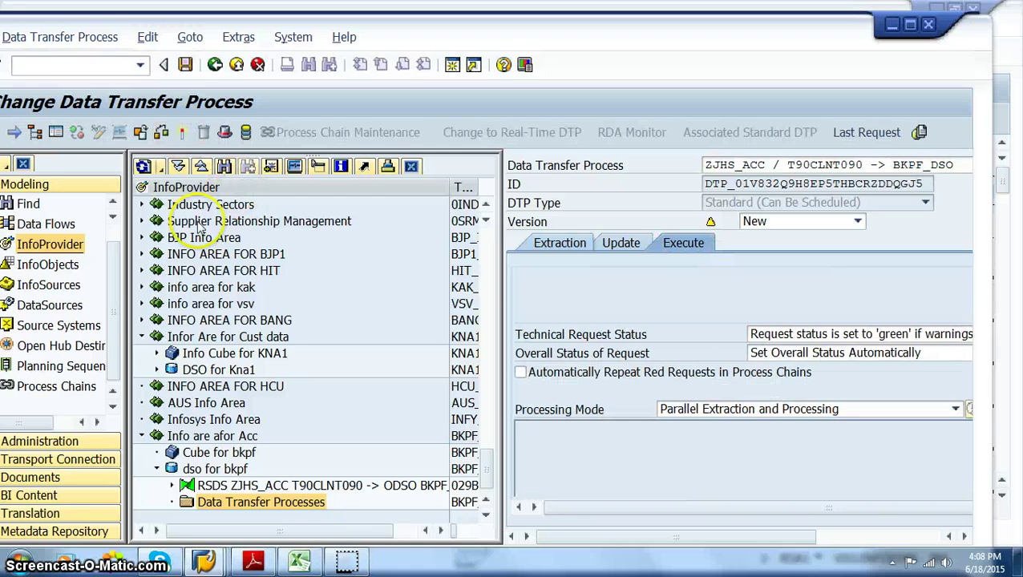
click(348, 562)
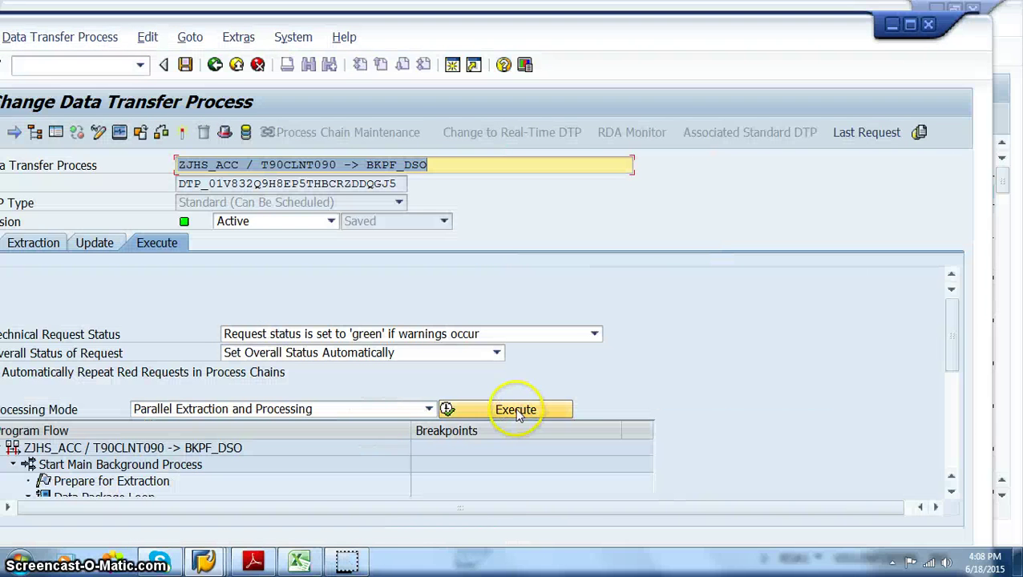
click(517, 410)
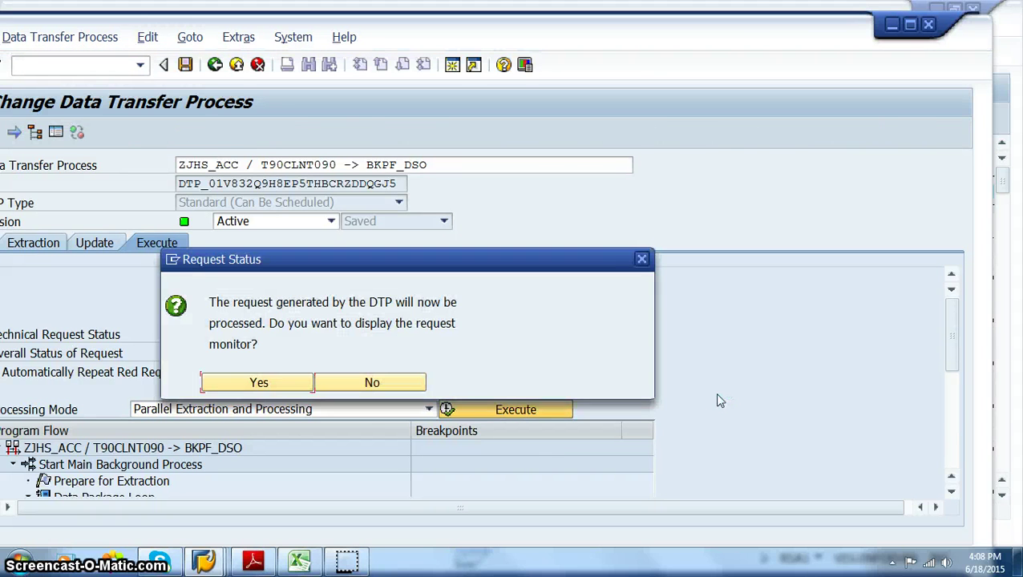
Step: Monitor request 405 and refresh until it is green with 798 records
click(260, 383)
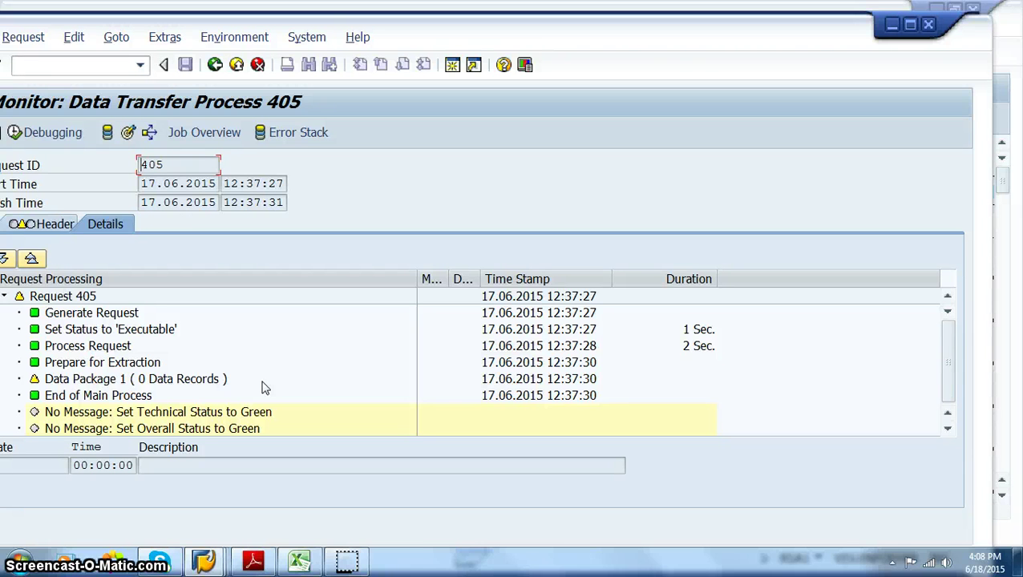
drag(650, 34, 708, 31)
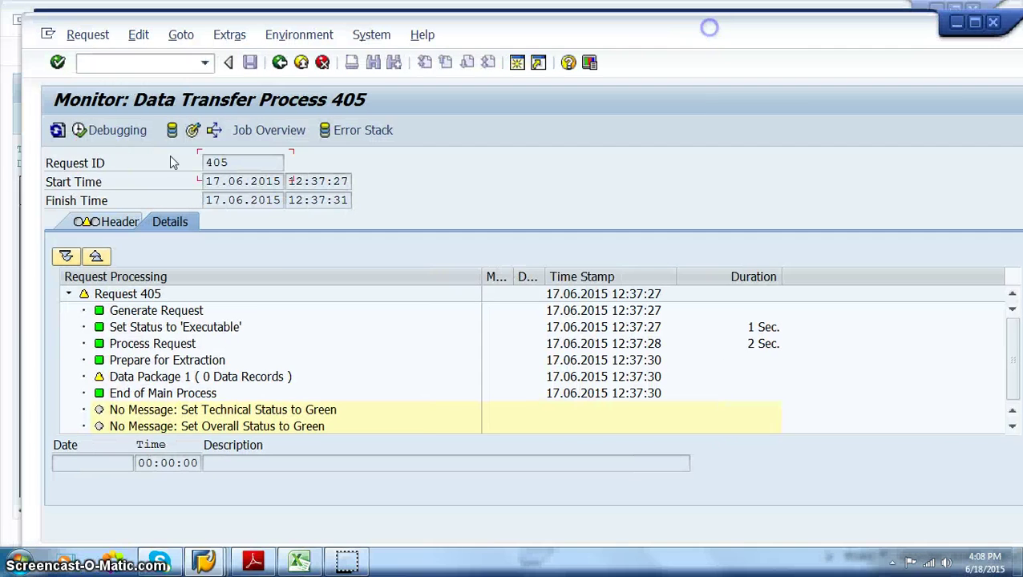
click(57, 130)
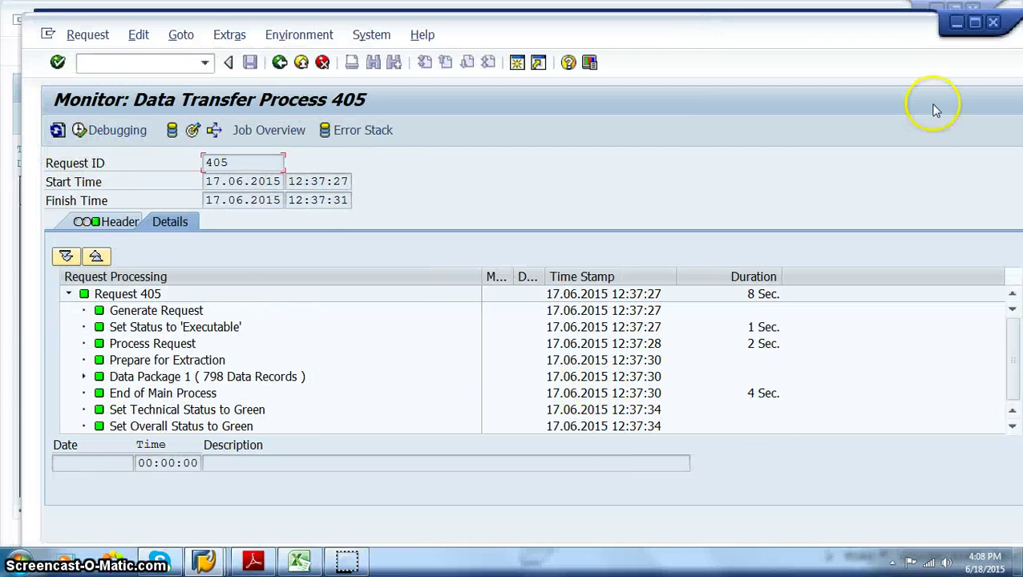
click(975, 26)
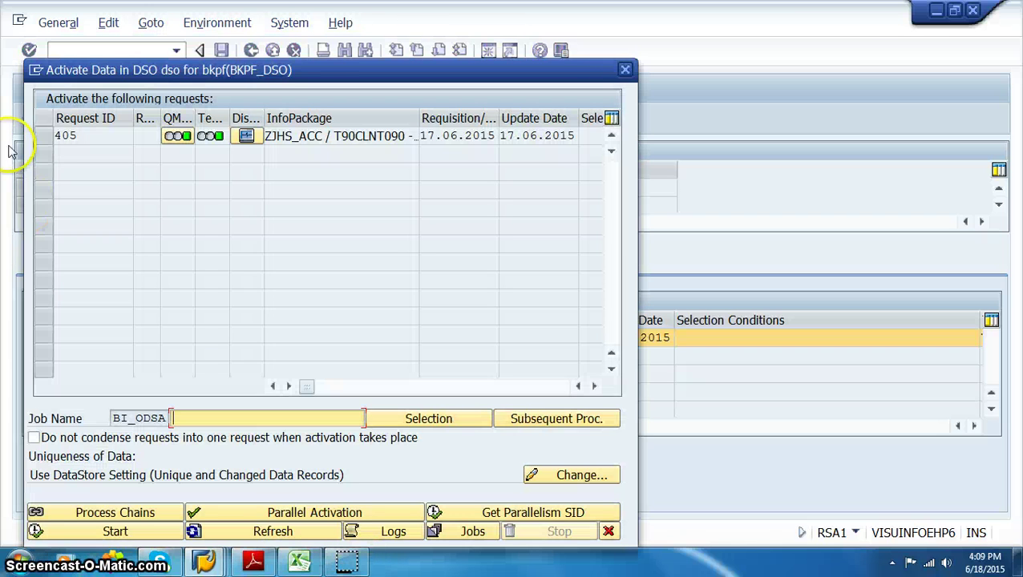
Step: Activate request 405, then list all BKPF_DSO fields, showing 10 rows with variant K3
click(353, 565)
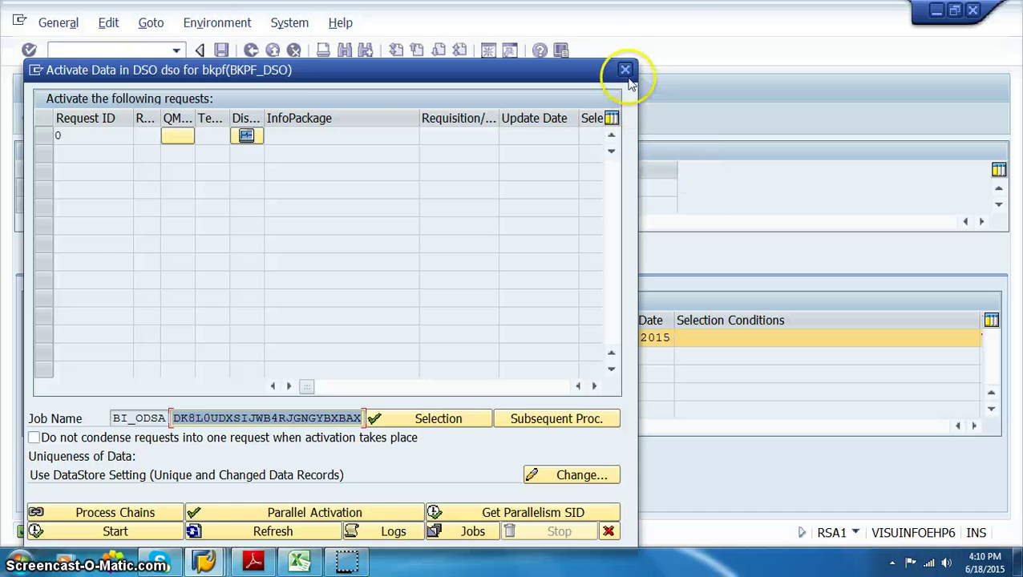
click(625, 72)
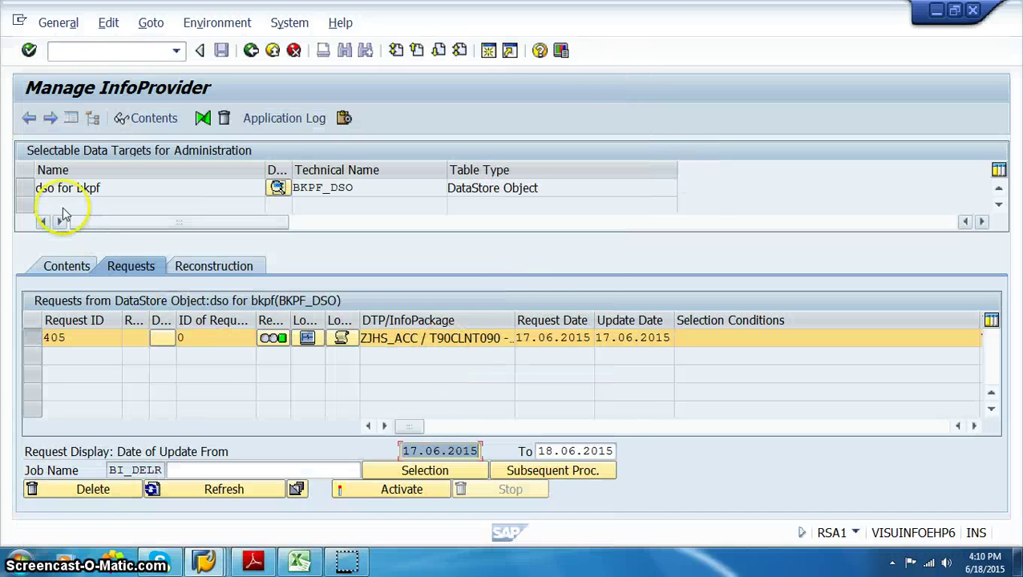
click(27, 188)
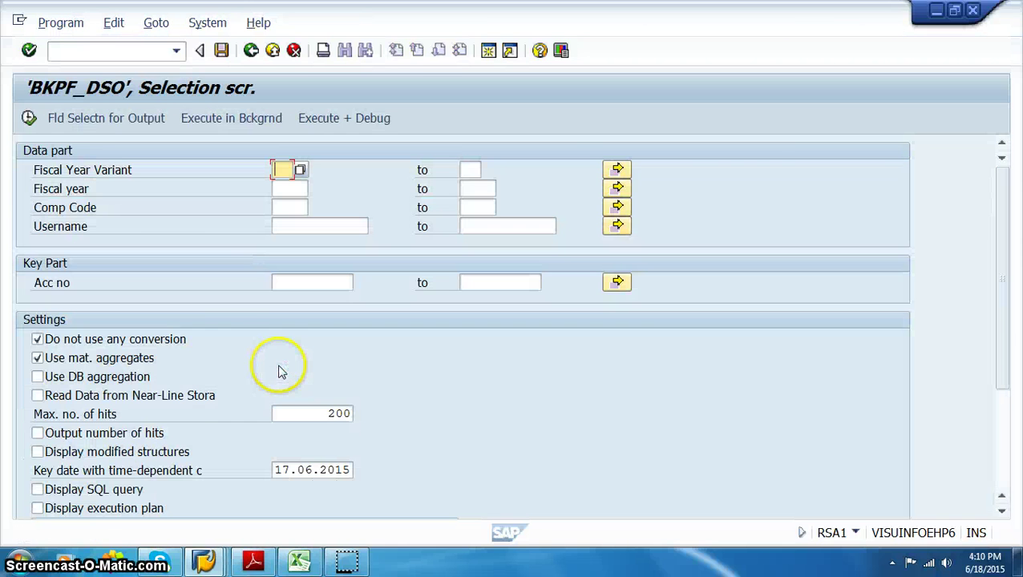
click(124, 117)
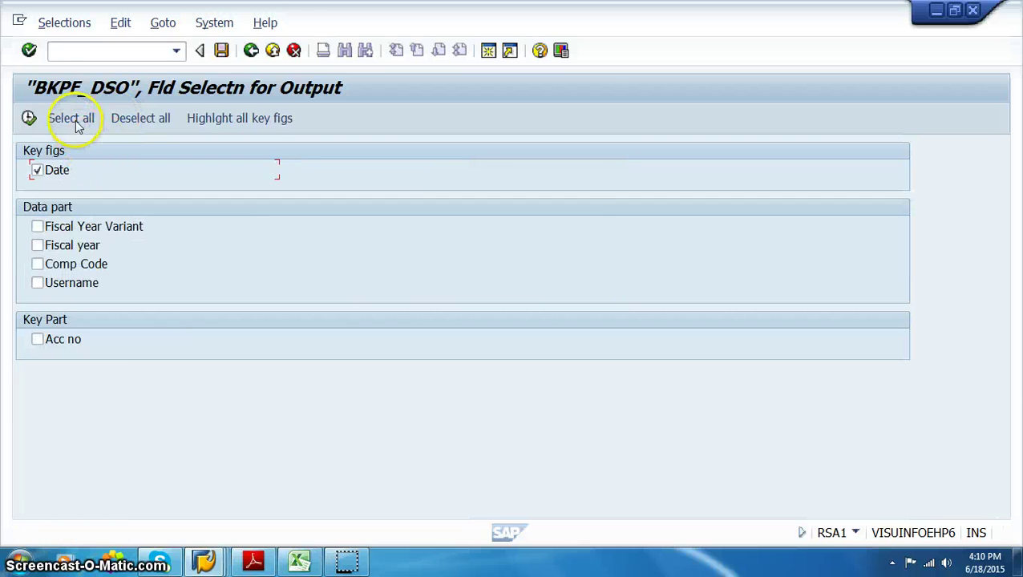
click(69, 119)
click(29, 117)
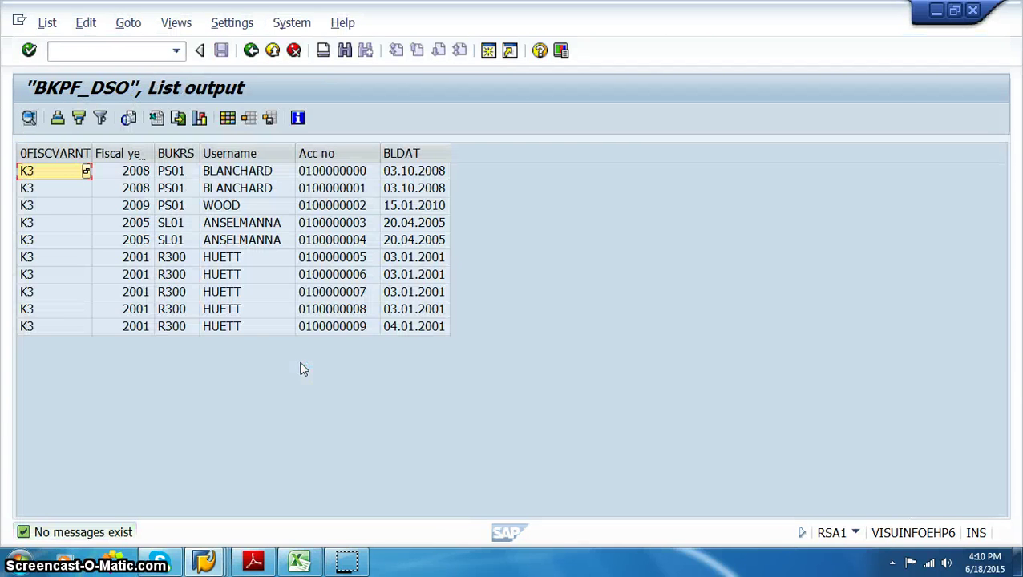
click(251, 50)
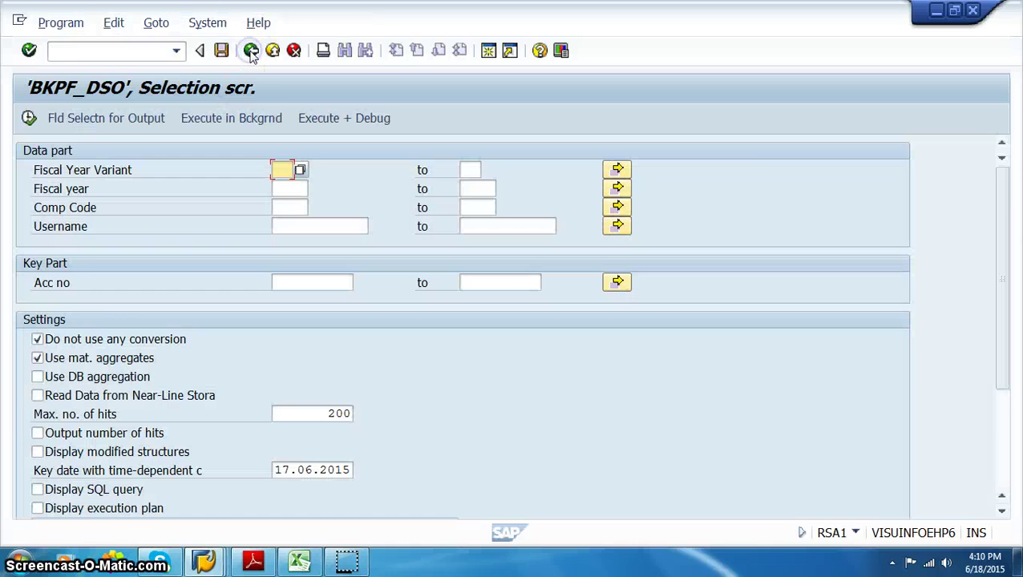
click(251, 50)
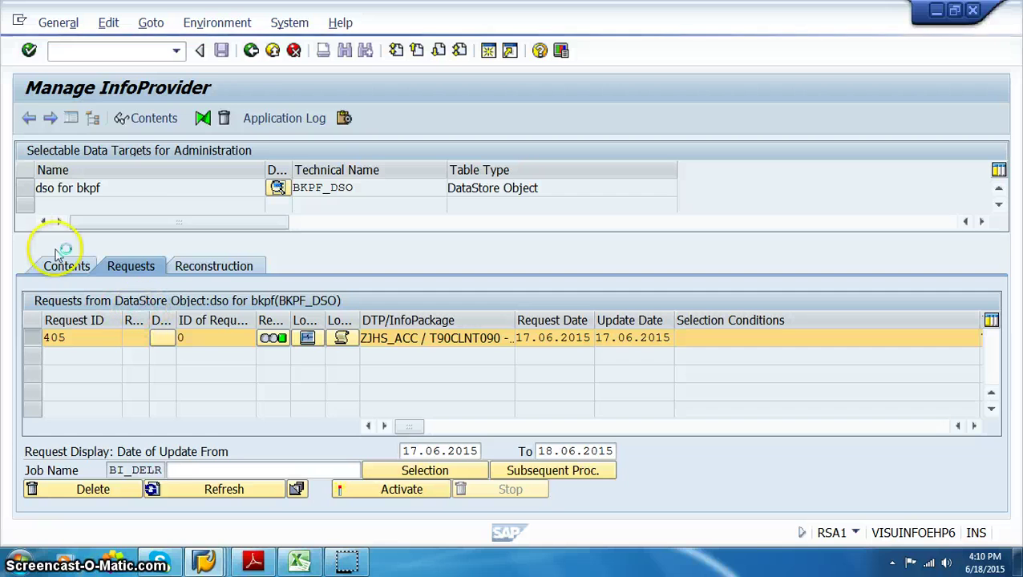
Step: Return to the DTP display and start a transformation into Cube for bkpf
click(251, 50)
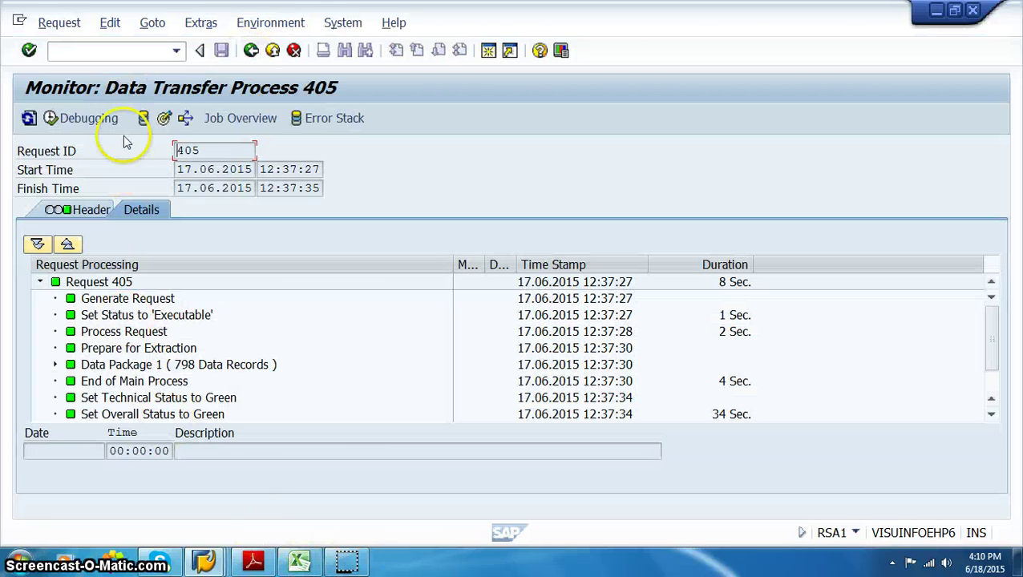
click(250, 51)
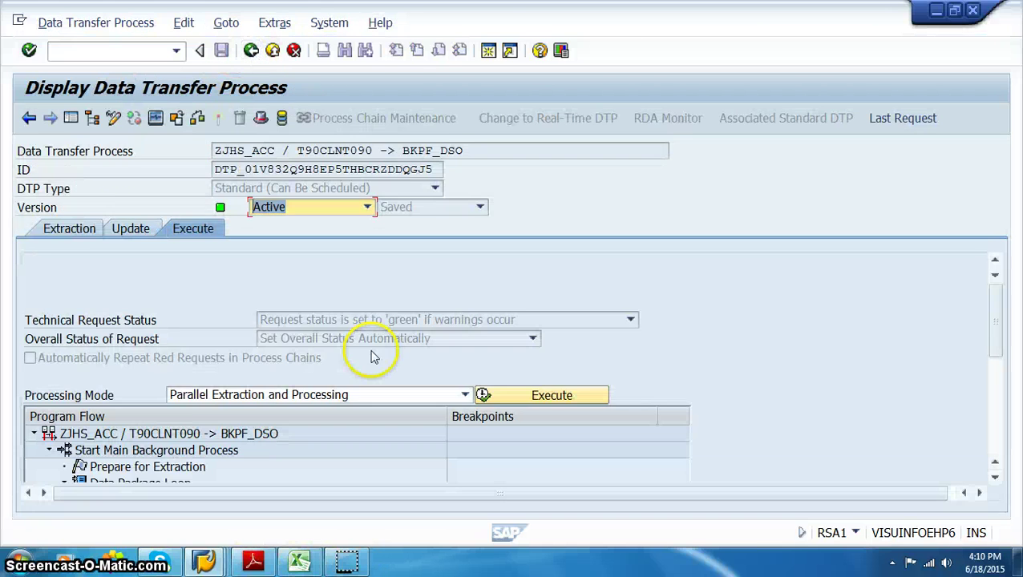
click(70, 118)
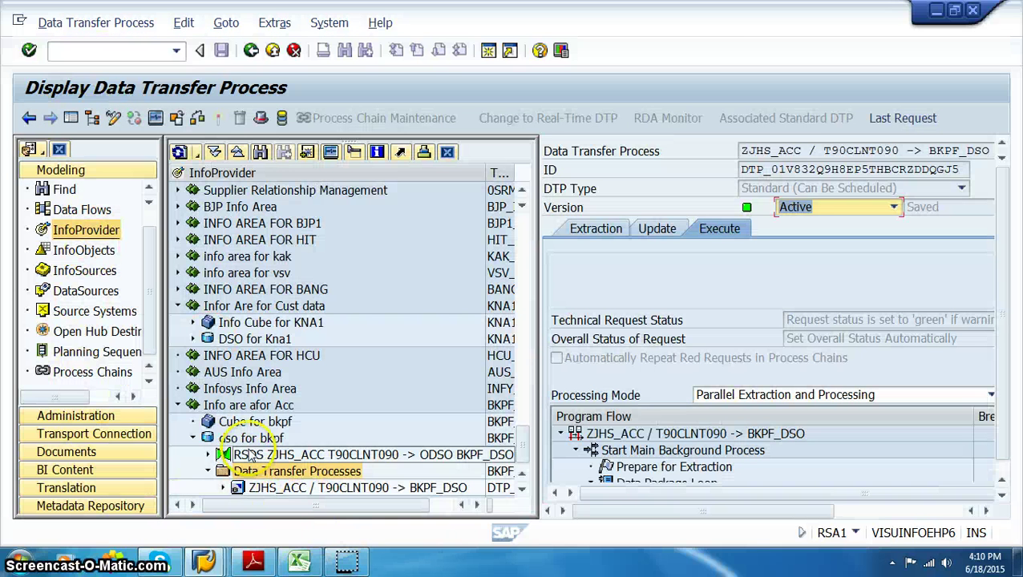
right_click(254, 427)
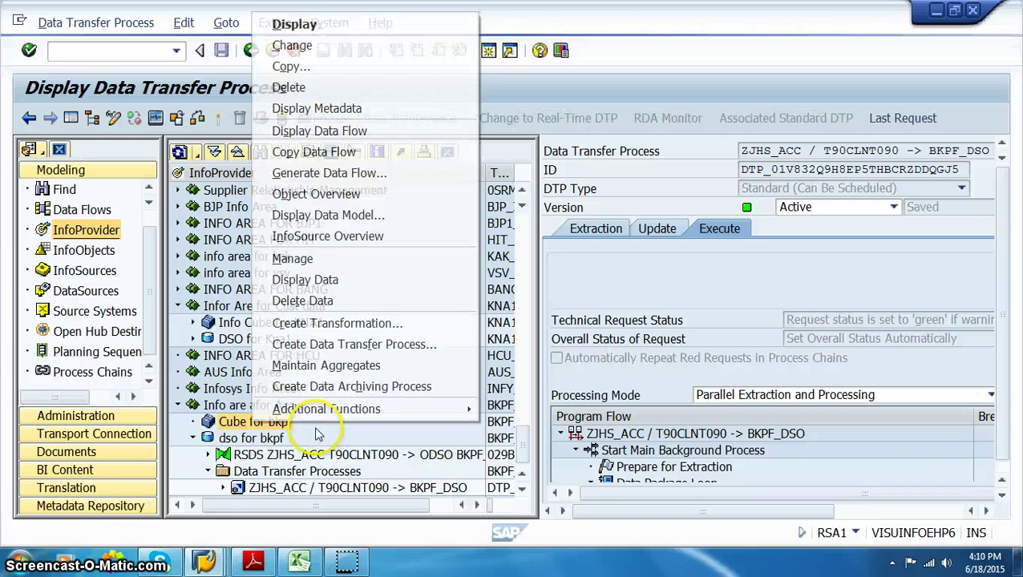
click(309, 323)
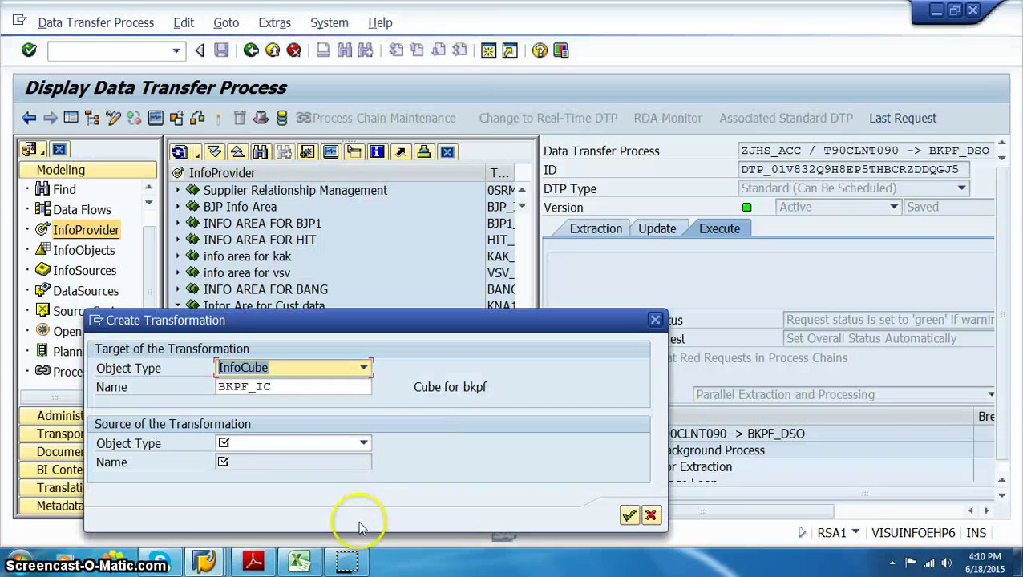
Step: Use DataStore Object bkpf_dso as source, then bring up BKPF_IC's output field selection
click(278, 444)
click(252, 487)
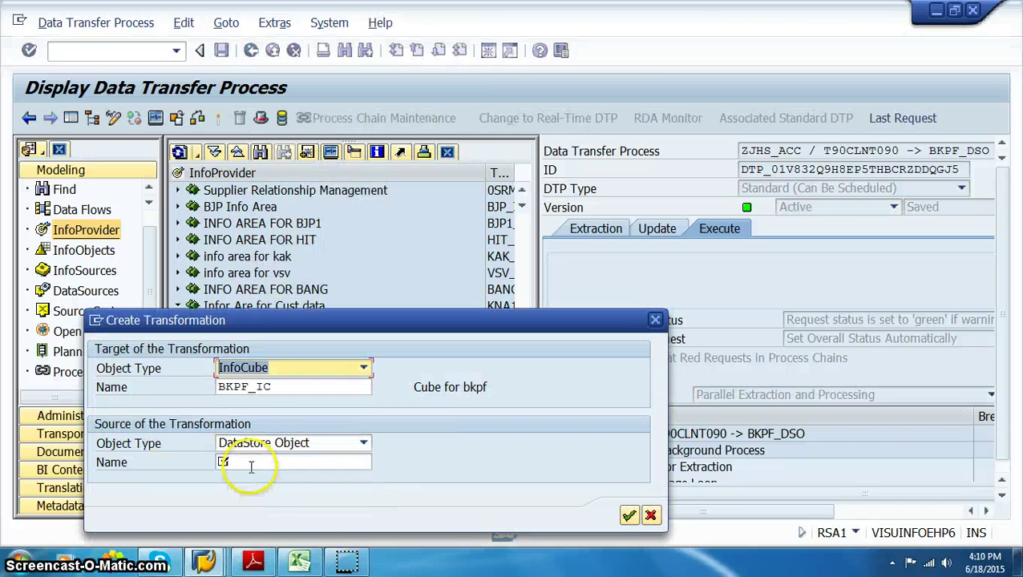
click(249, 461)
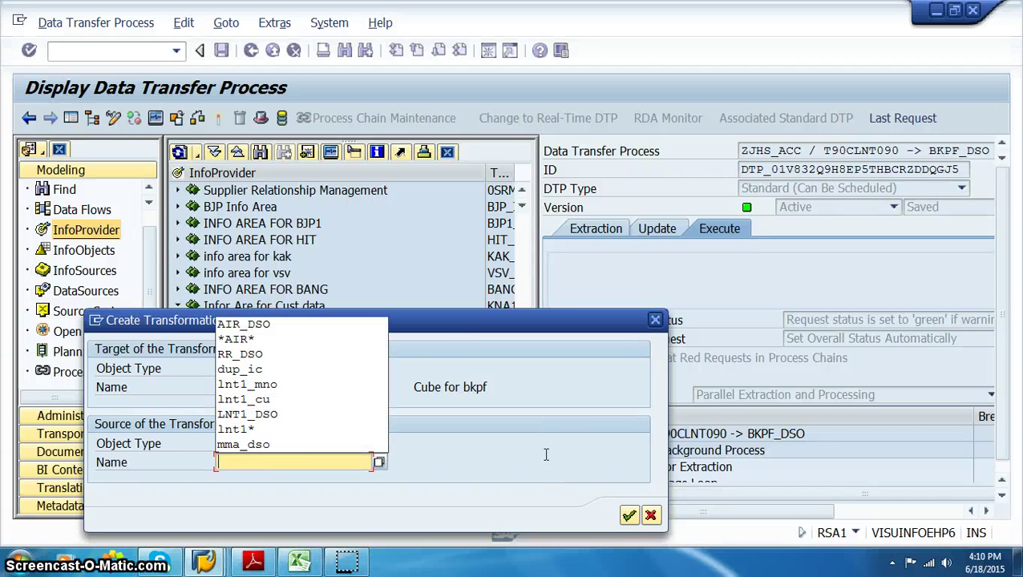
text(bkpf_dso)
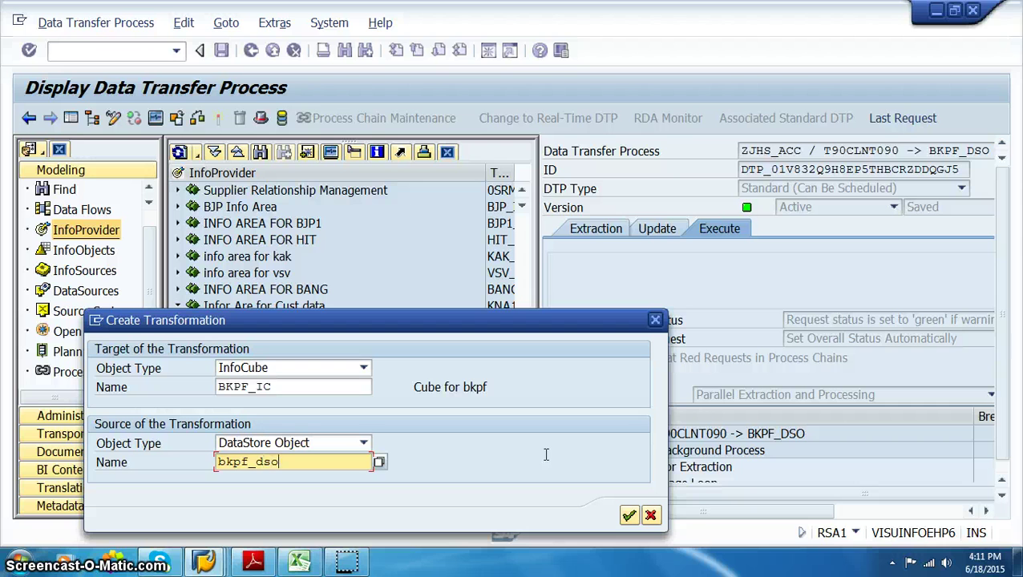
key(Return)
click(345, 563)
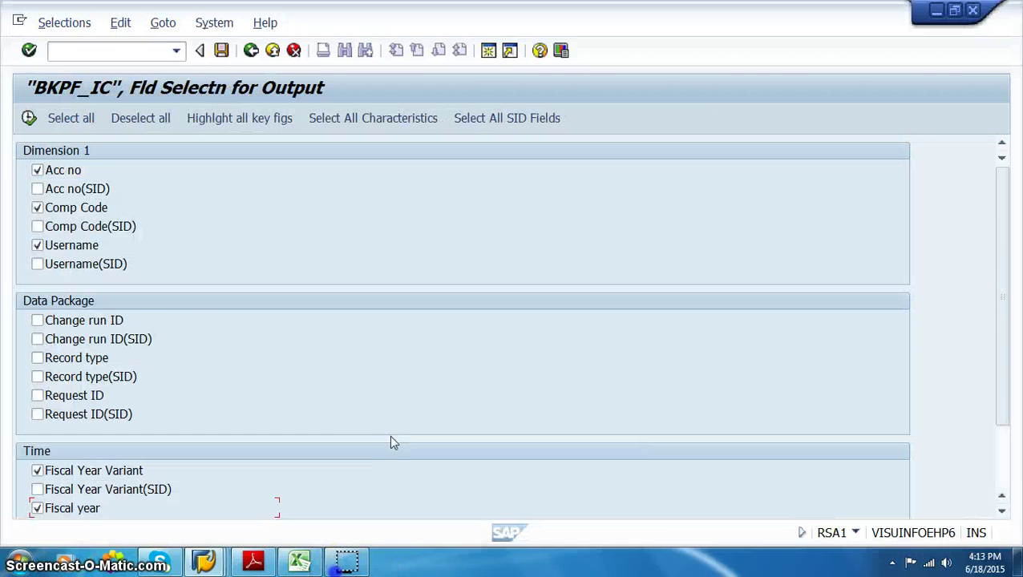
click(56, 163)
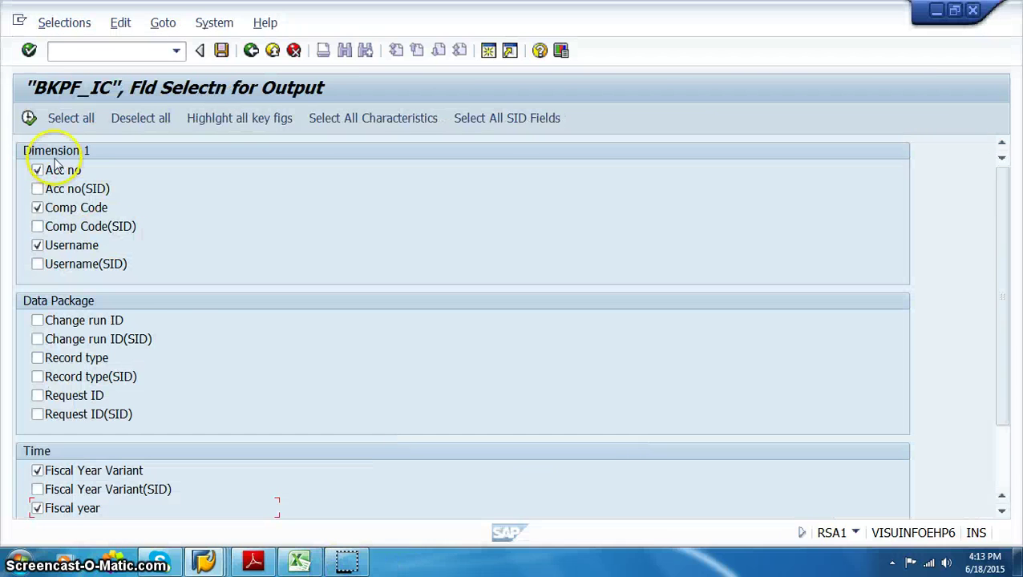
Step: Execute the field selection and BKPF_IC selection screens to list its ten rows
click(29, 119)
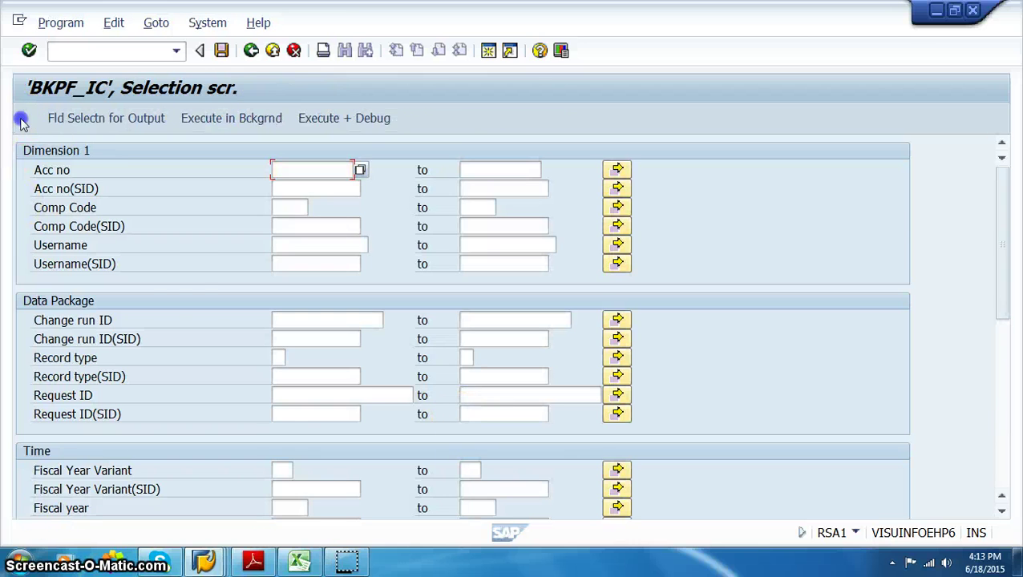
click(20, 118)
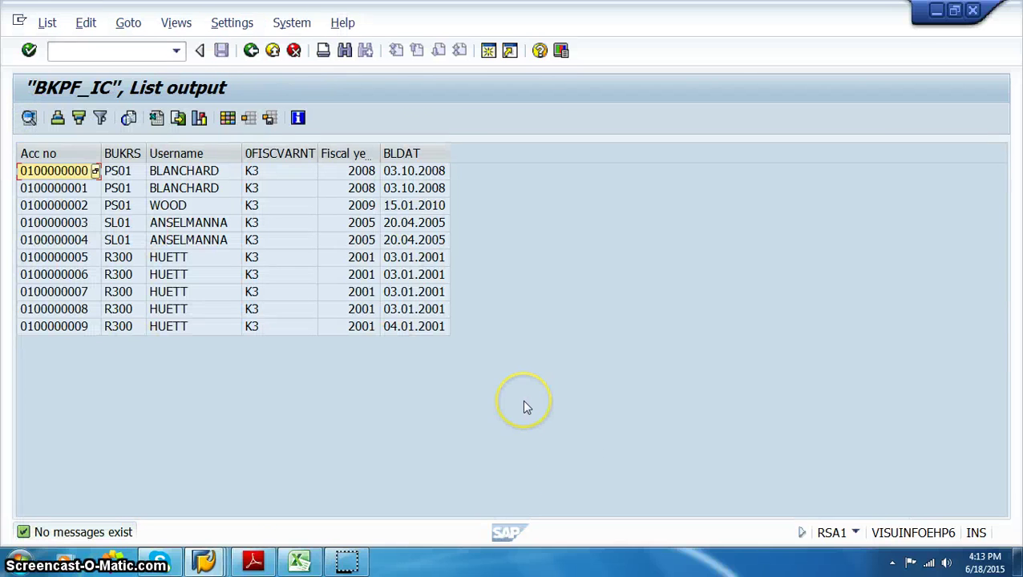